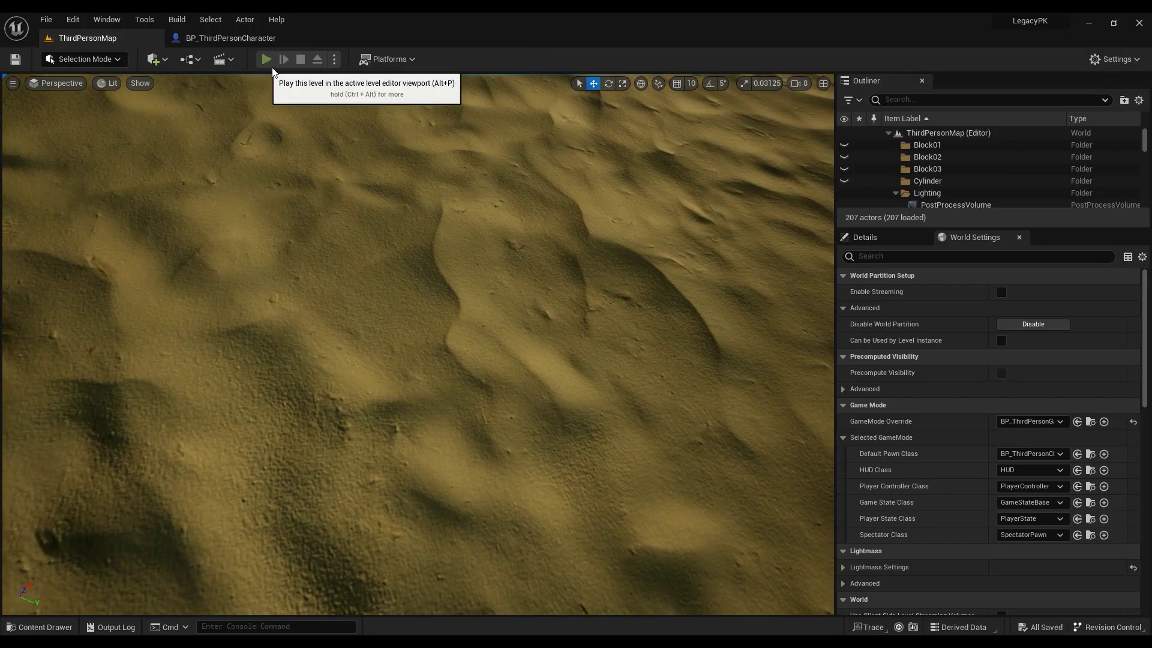
# - Play the level in the editor viewport, run the character forward across the sand, and end the play session
pyautogui.click(283, 54)
pyautogui.click(546, 377)
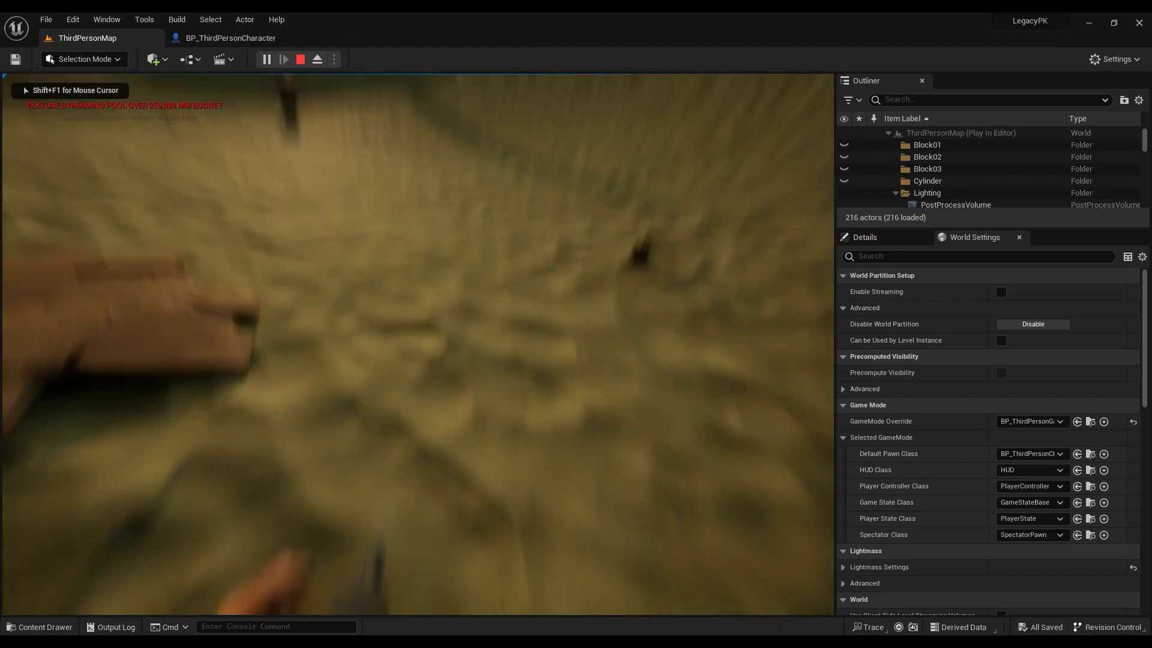
pyautogui.press('w')
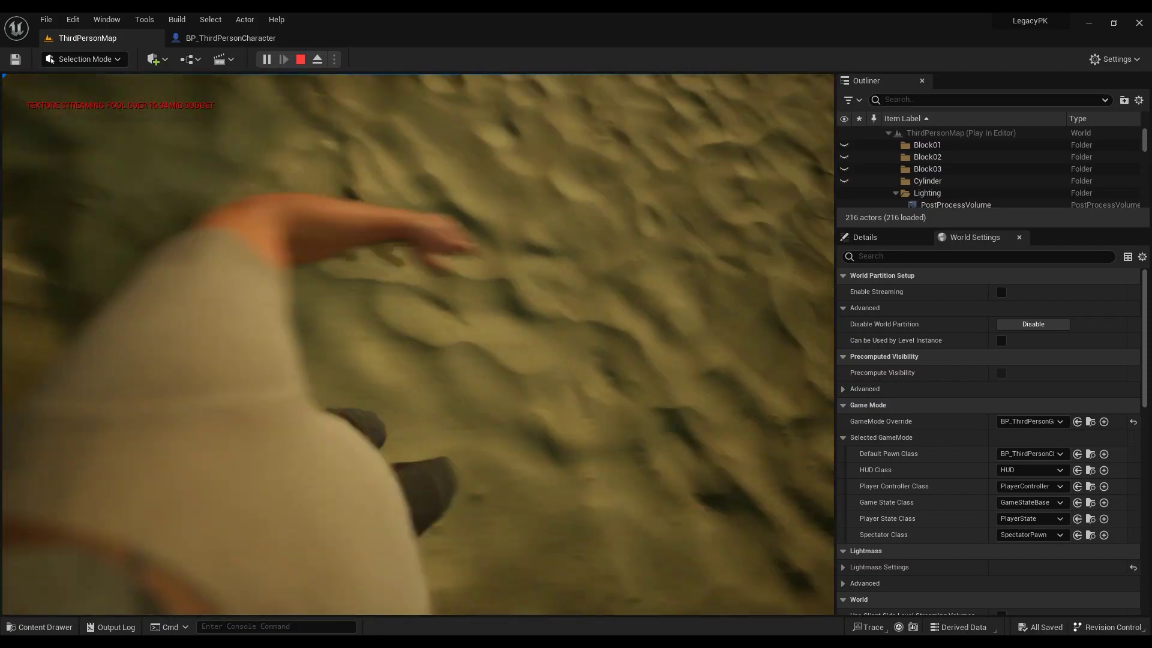
pyautogui.press('Escape')
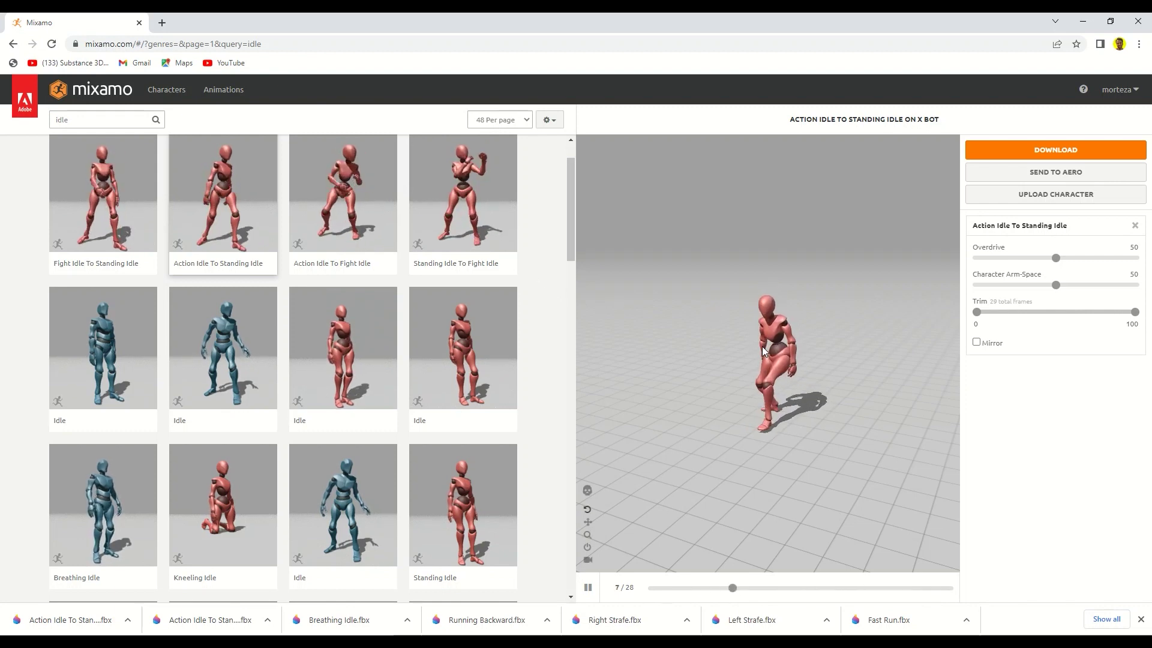
# - In Mixamo, review the skin and format options in the download settings for the Action Idle To Standing Idle animation, and cancel the dialog
pyautogui.click(1065, 150)
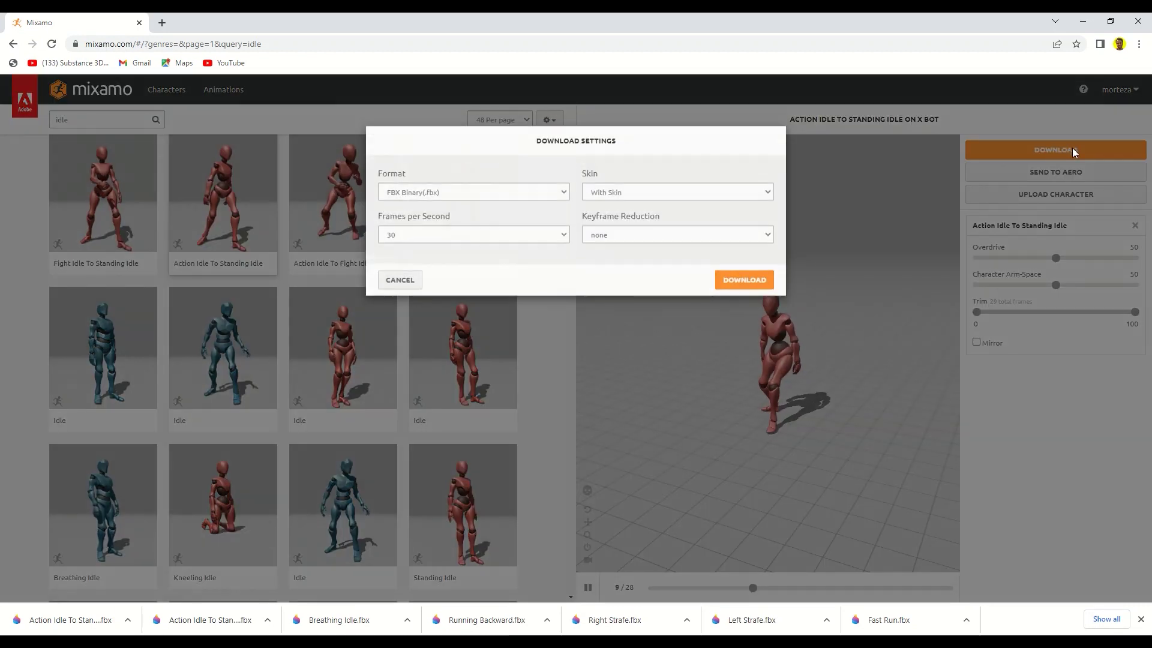
pyautogui.click(633, 202)
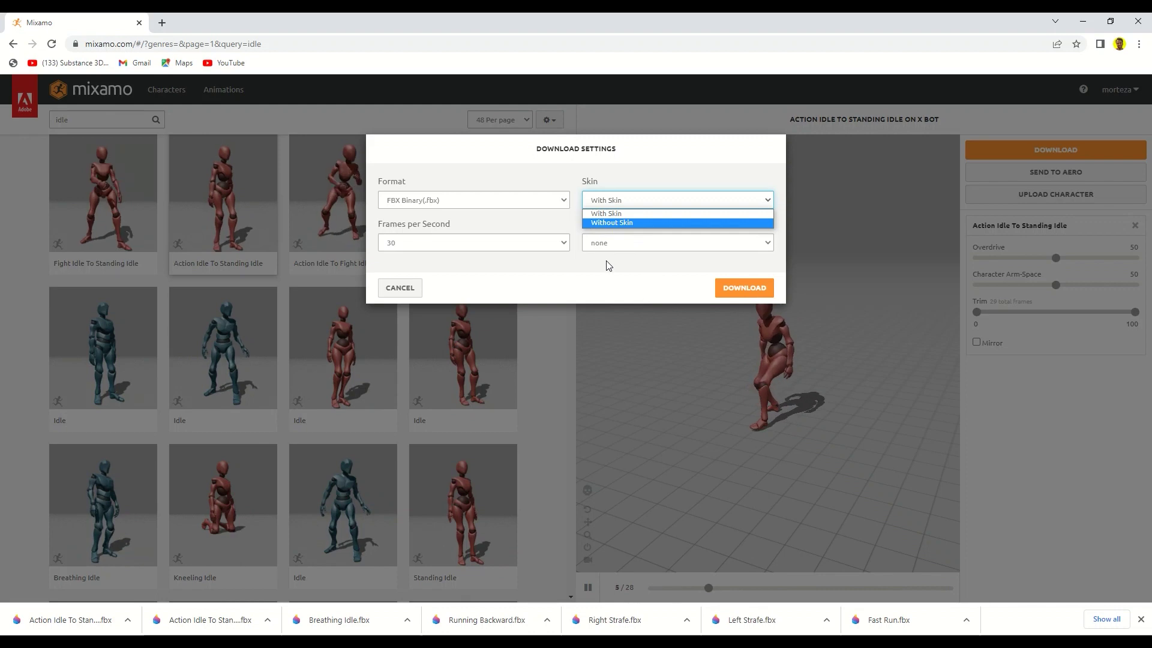
pyautogui.click(563, 200)
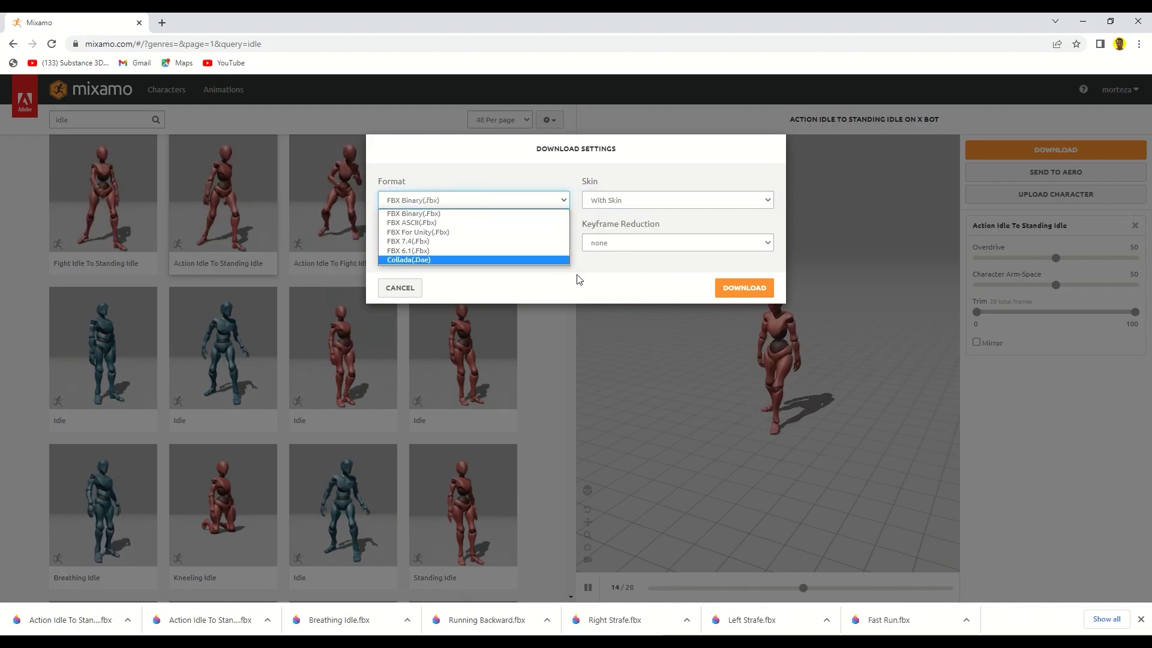
pyautogui.click(605, 279)
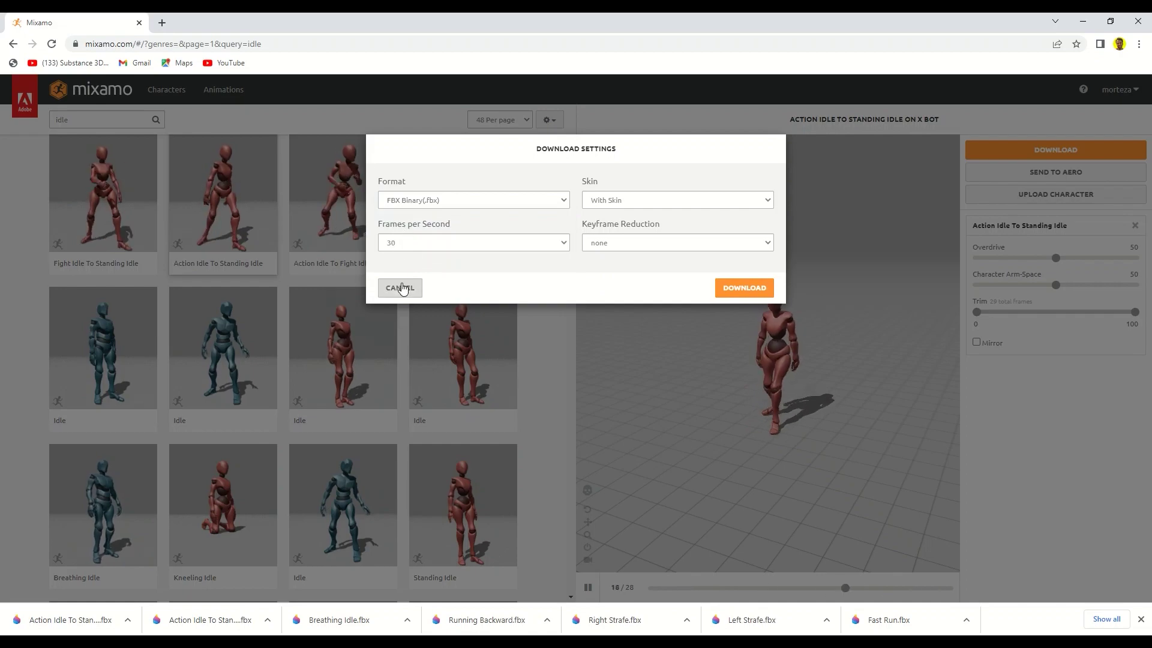
pyautogui.click(288, 440)
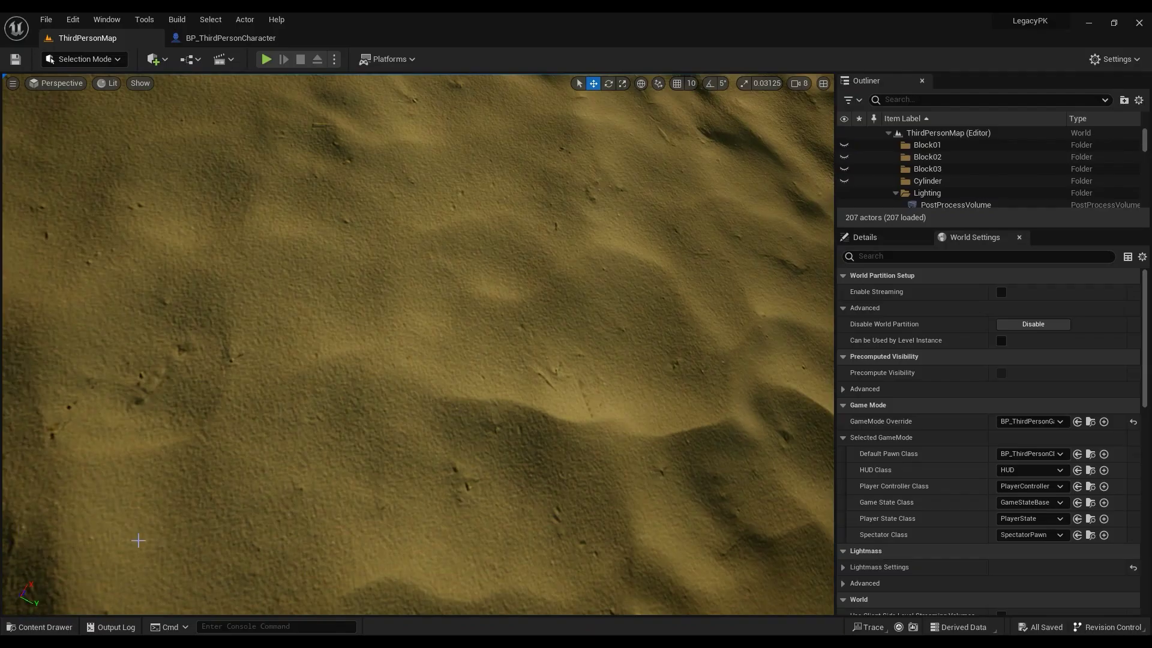
# - In Unreal Editor, start importing the downloaded Action Idle To Standing Idle (1).fbx into the project's Content folder
pyautogui.click(36, 627)
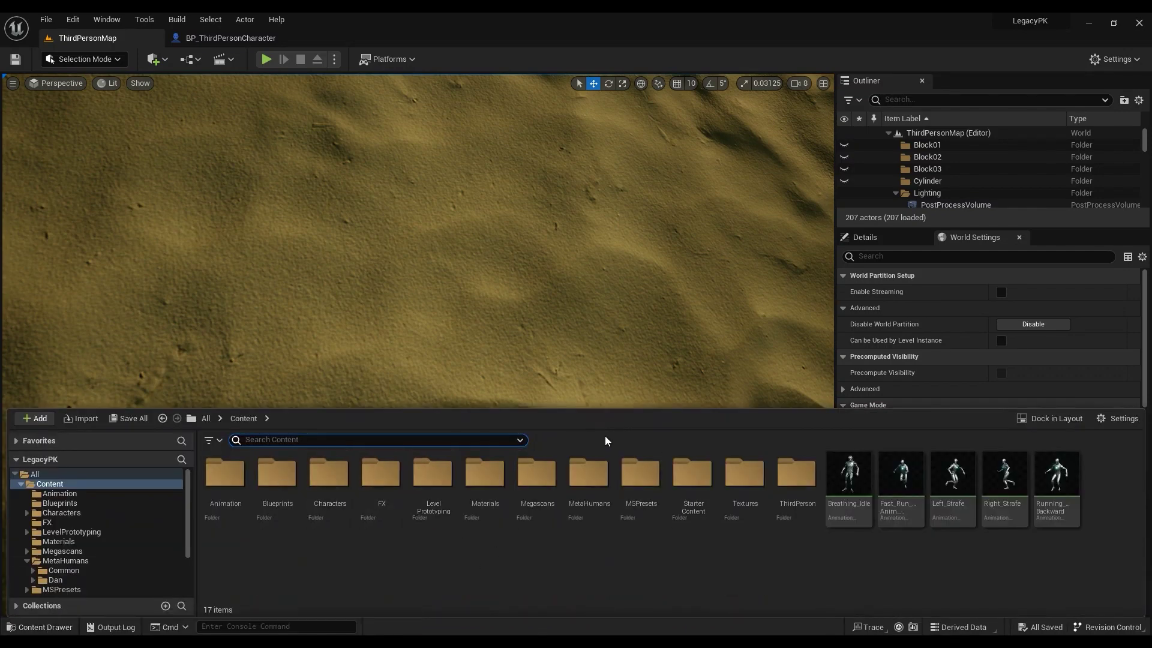
pyautogui.click(34, 419)
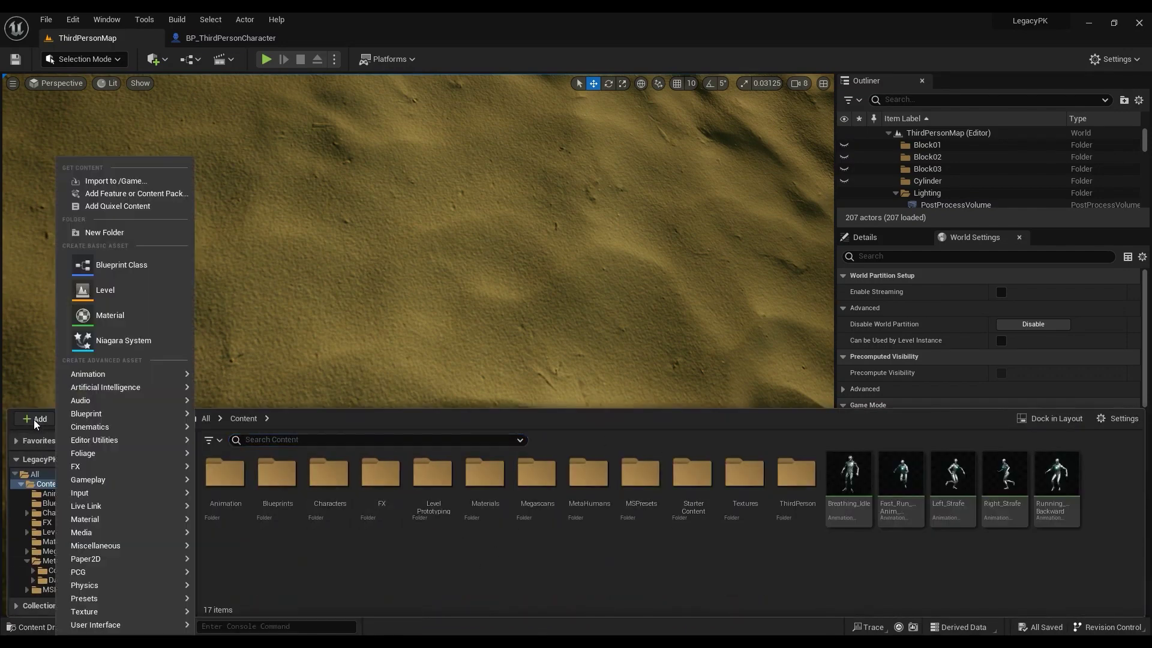
pyautogui.click(125, 181)
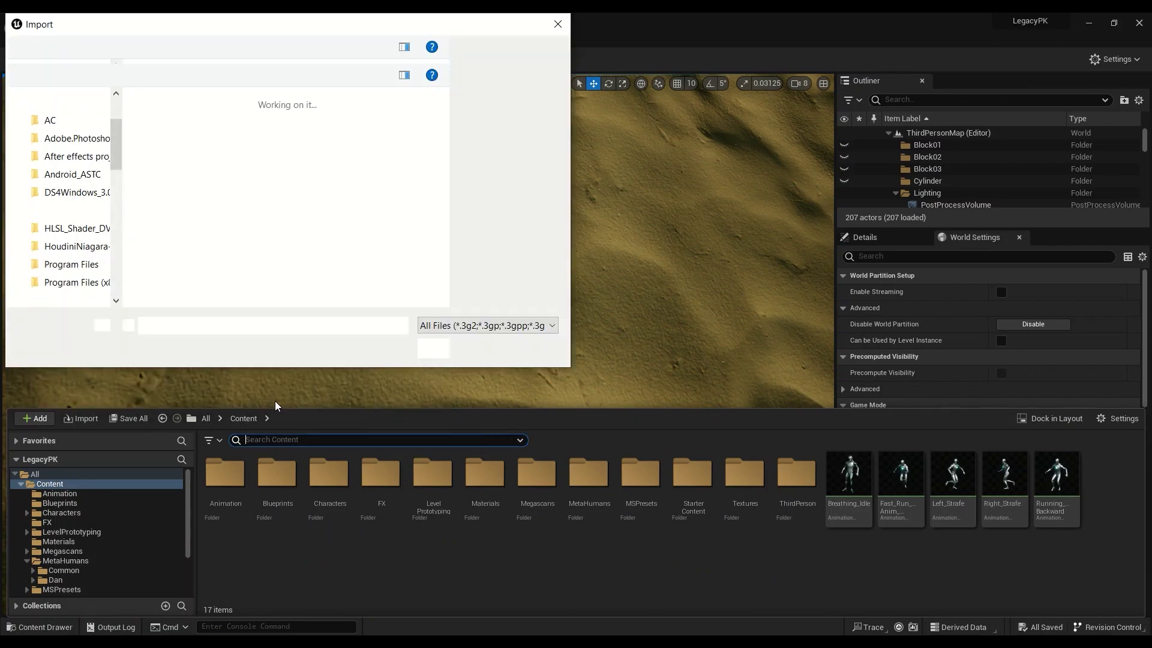
pyautogui.doubleClick(163, 146)
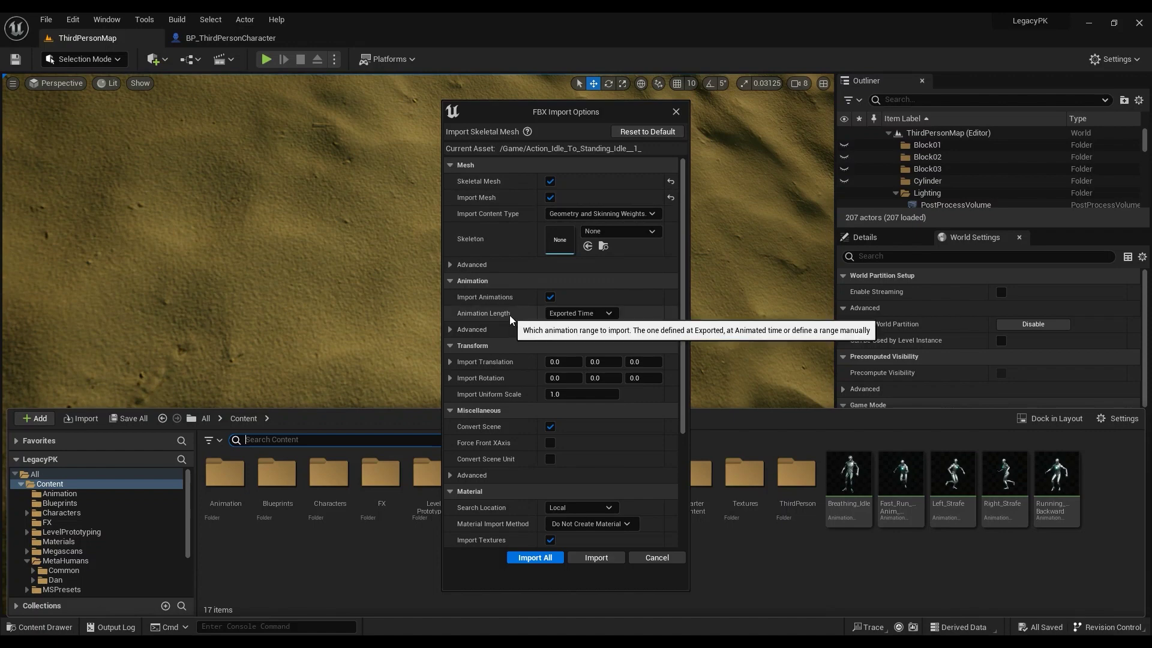
pyautogui.click(550, 181)
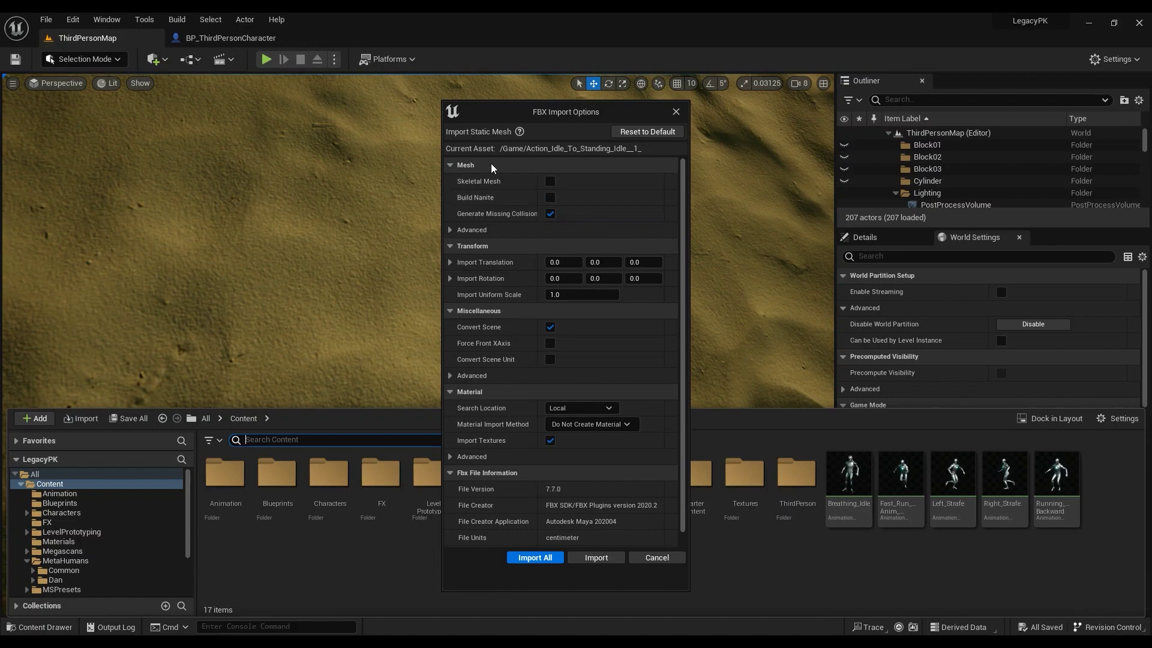
pyautogui.click(549, 181)
pyautogui.click(550, 198)
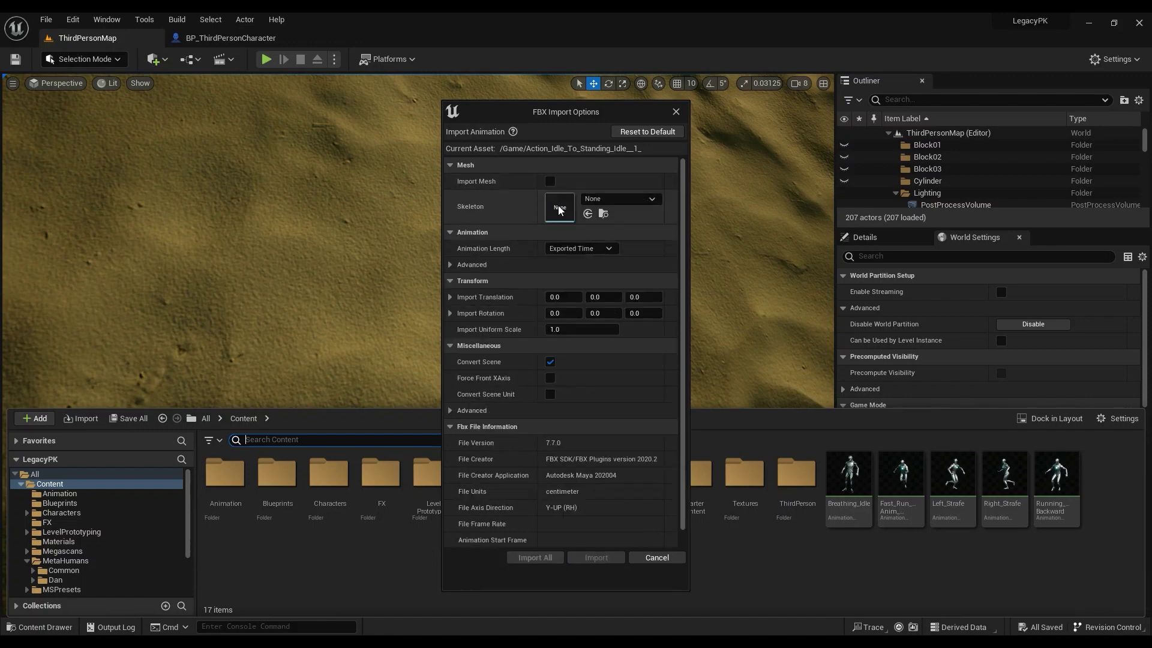
pyautogui.click(642, 198)
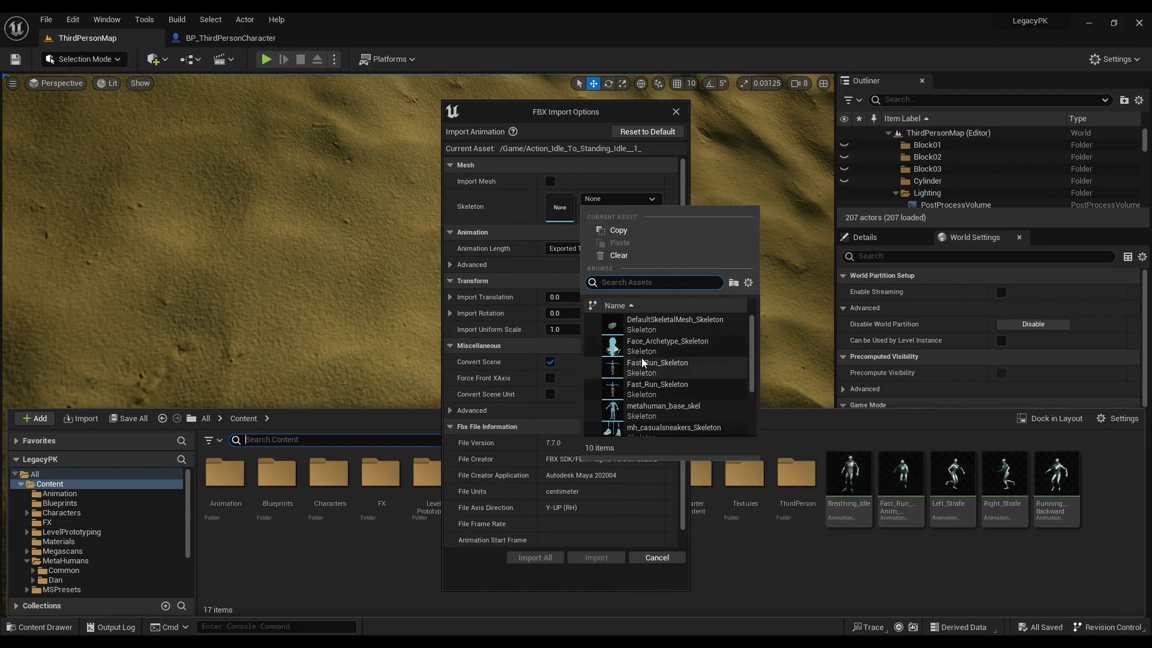
pyautogui.scroll(-1, 660, 369)
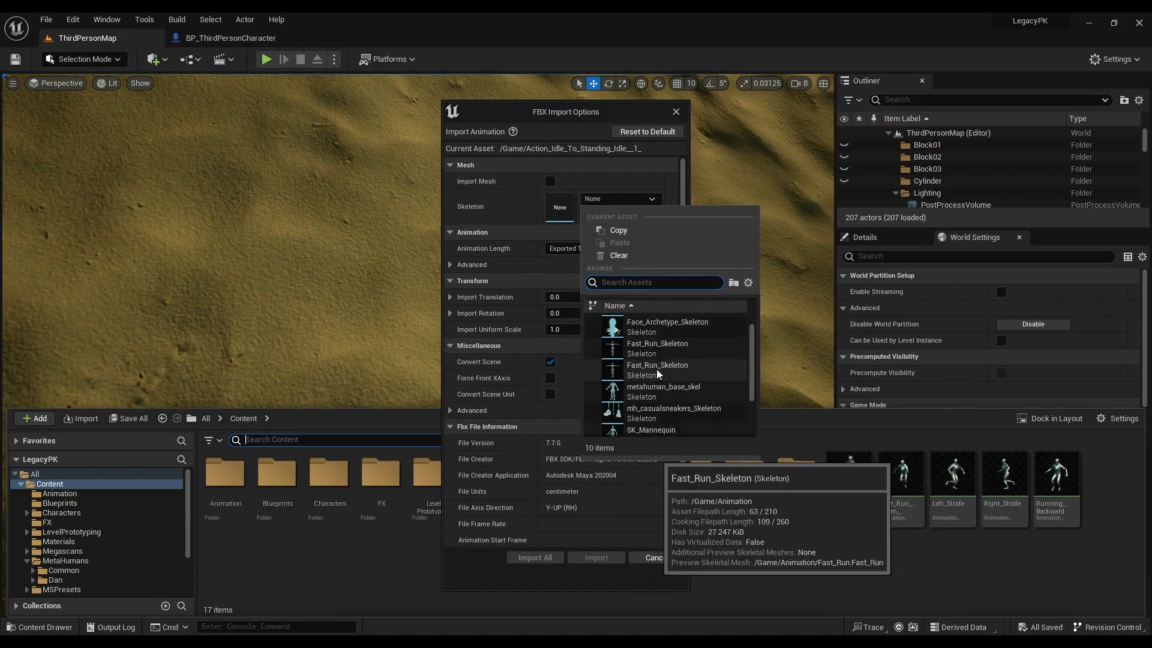
pyautogui.click(550, 181)
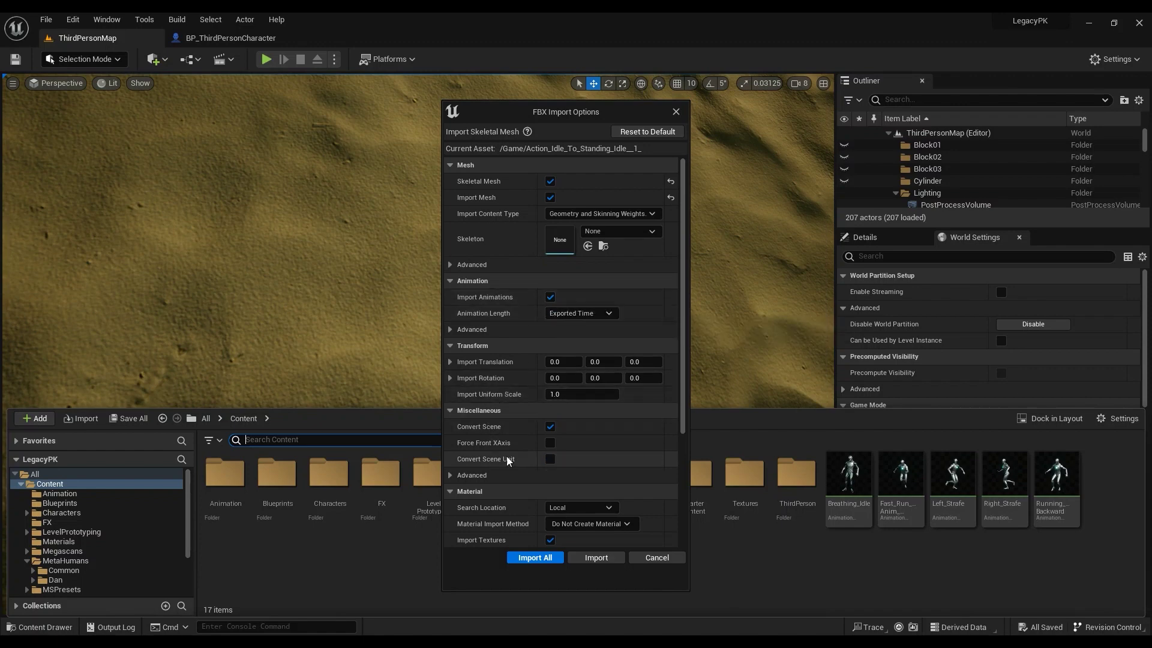
# - Keep the material import method at Do Not Create Material and import all of the FBX's skeletal mesh and animation content
pyautogui.click(606, 526)
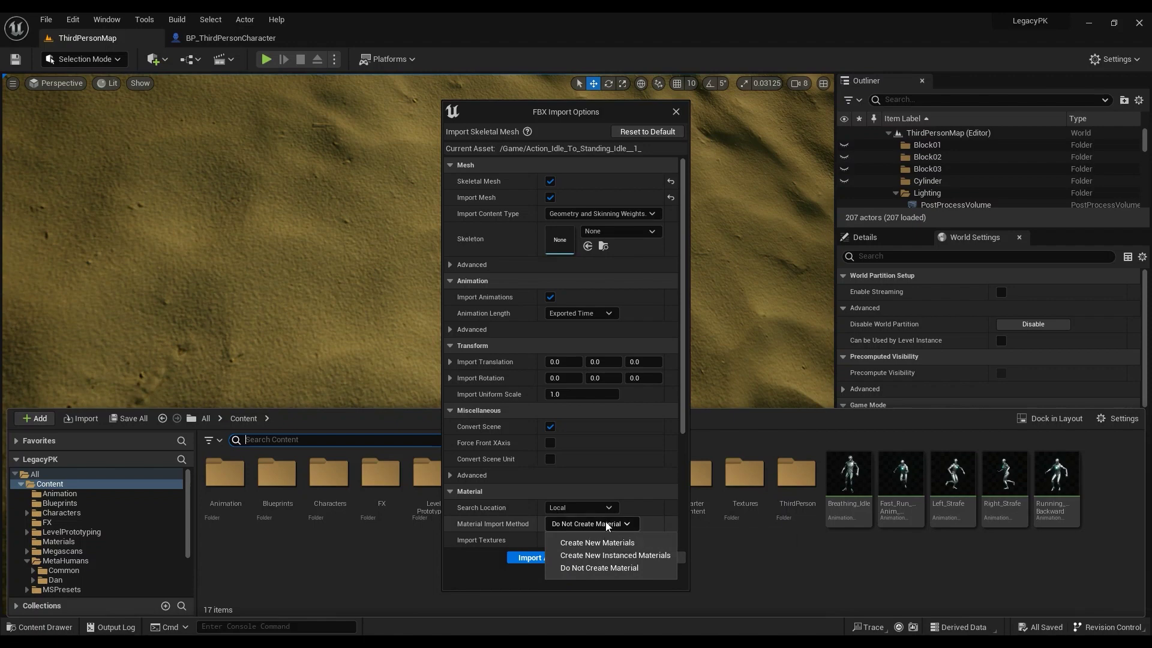
pyautogui.click(612, 523)
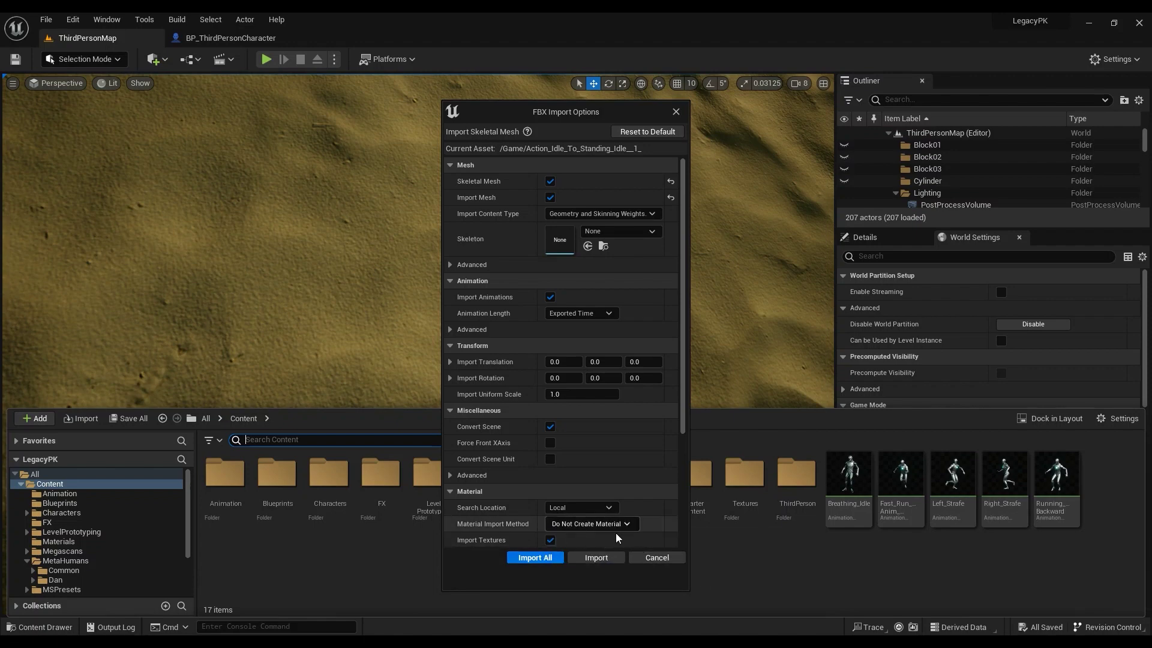
pyautogui.click(551, 560)
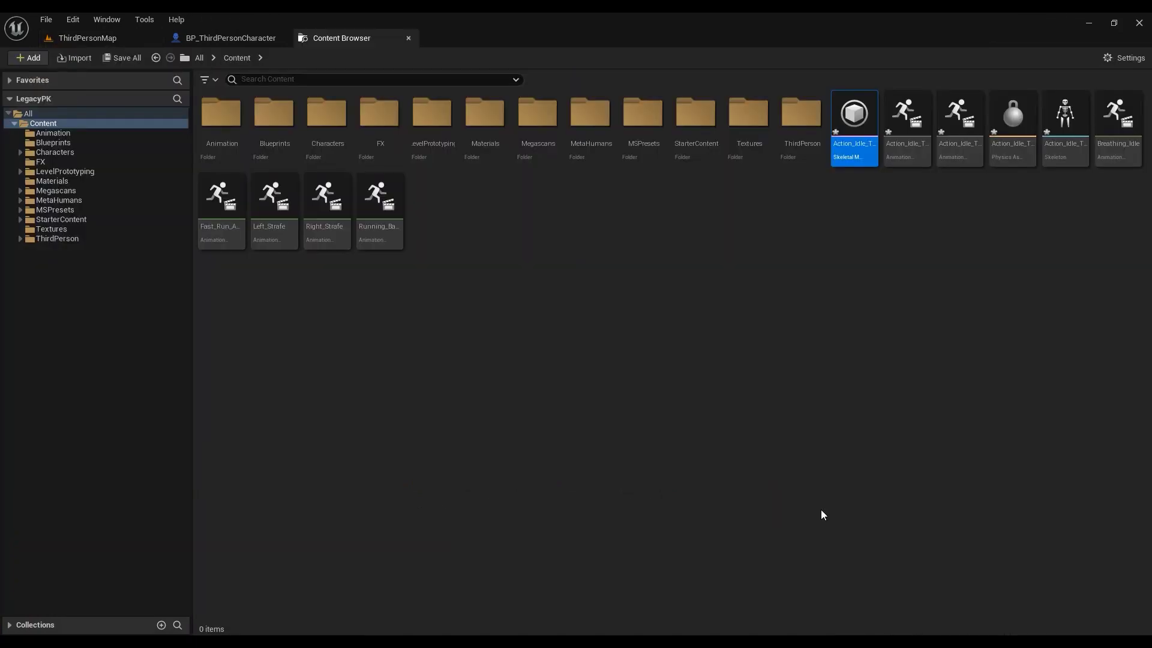
# - Open the imported Action Idle To Standing Idle animation, scrub through its frames to check the motion, and close it
pyautogui.click(862, 156)
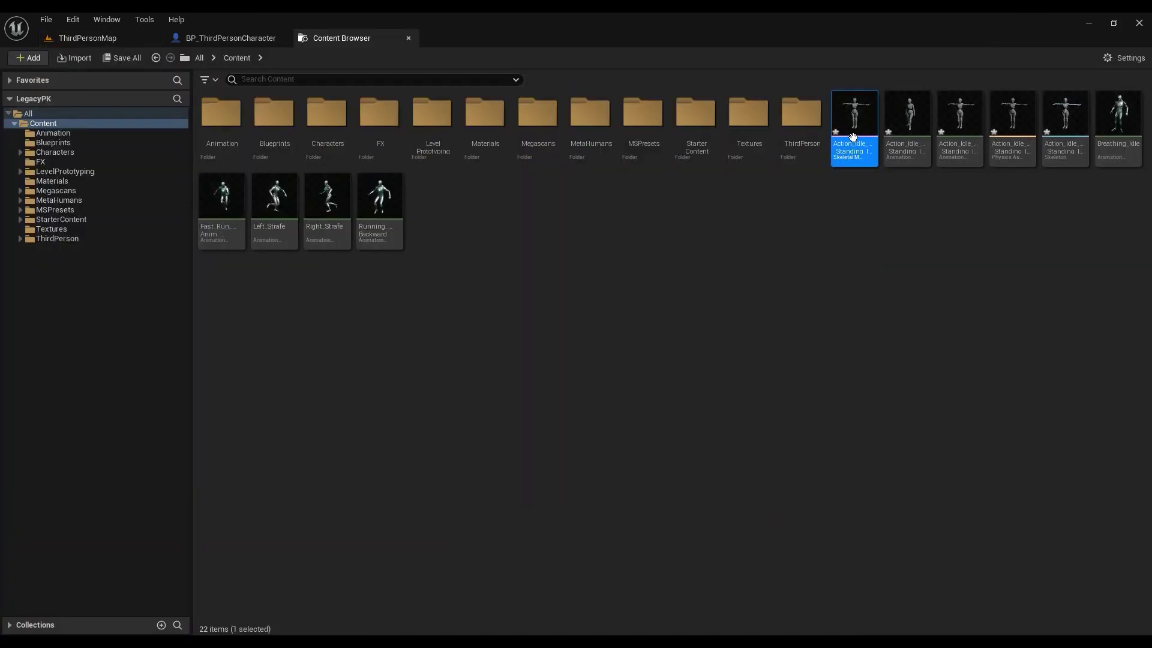
pyautogui.doubleClick(907, 129)
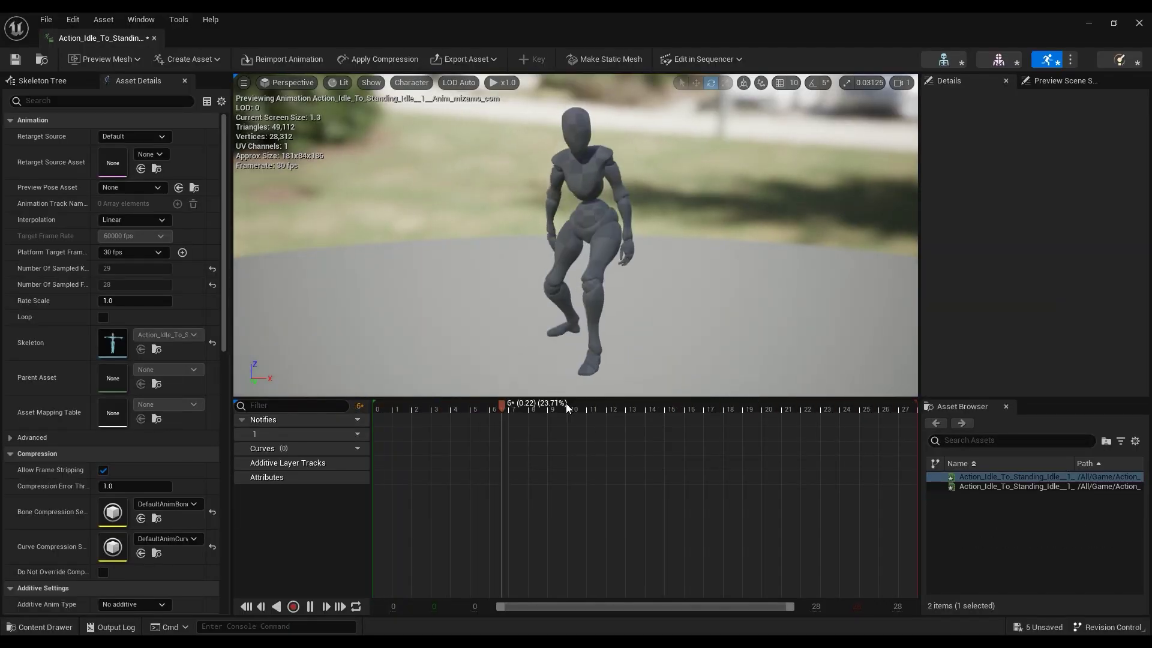
pyautogui.click(518, 408)
pyautogui.moveTo(518, 408); pyautogui.dragTo(782, 401)
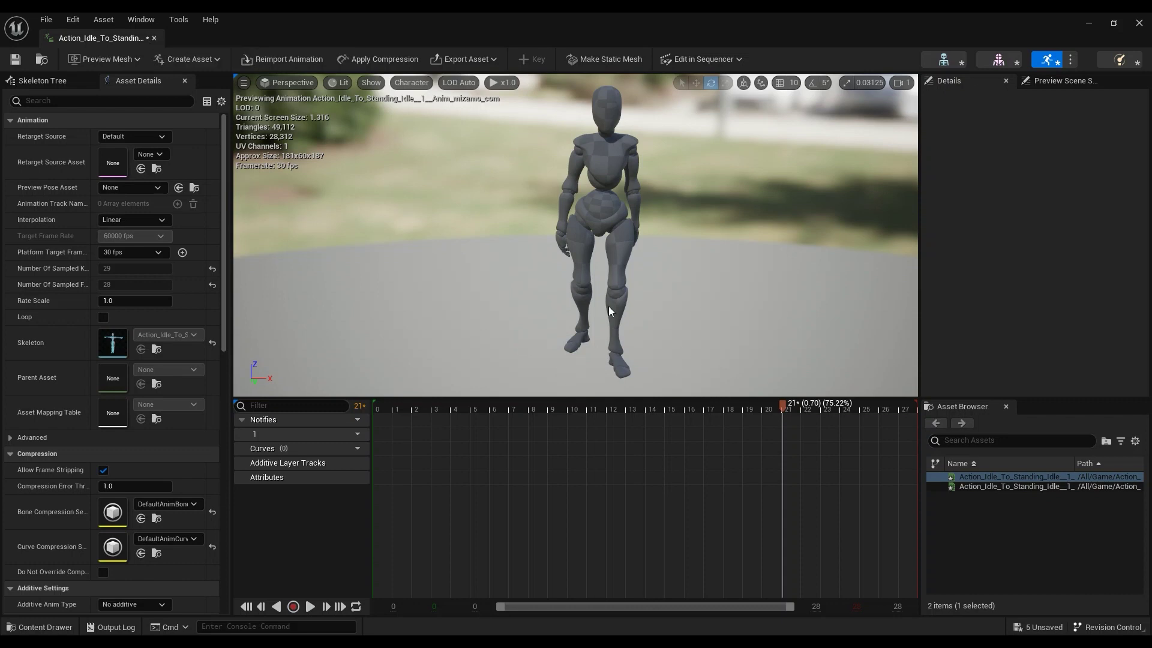
pyautogui.click(155, 38)
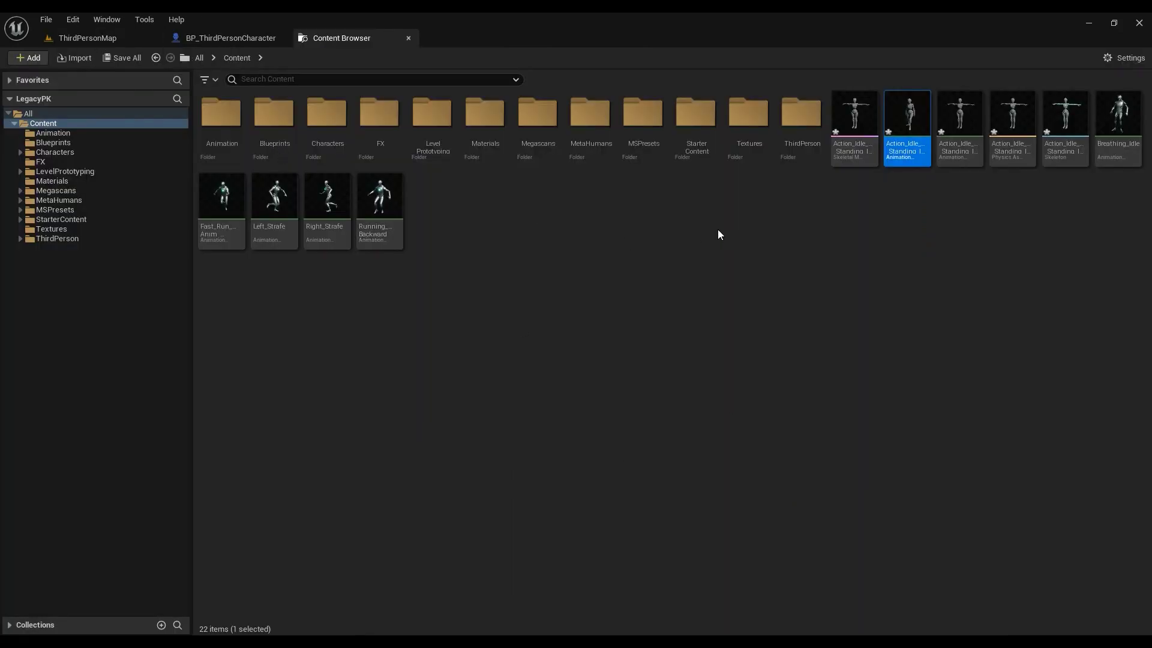
# - Create an IK Rig asset named TestIKRig in the Content folder
pyautogui.rightClick(495, 233)
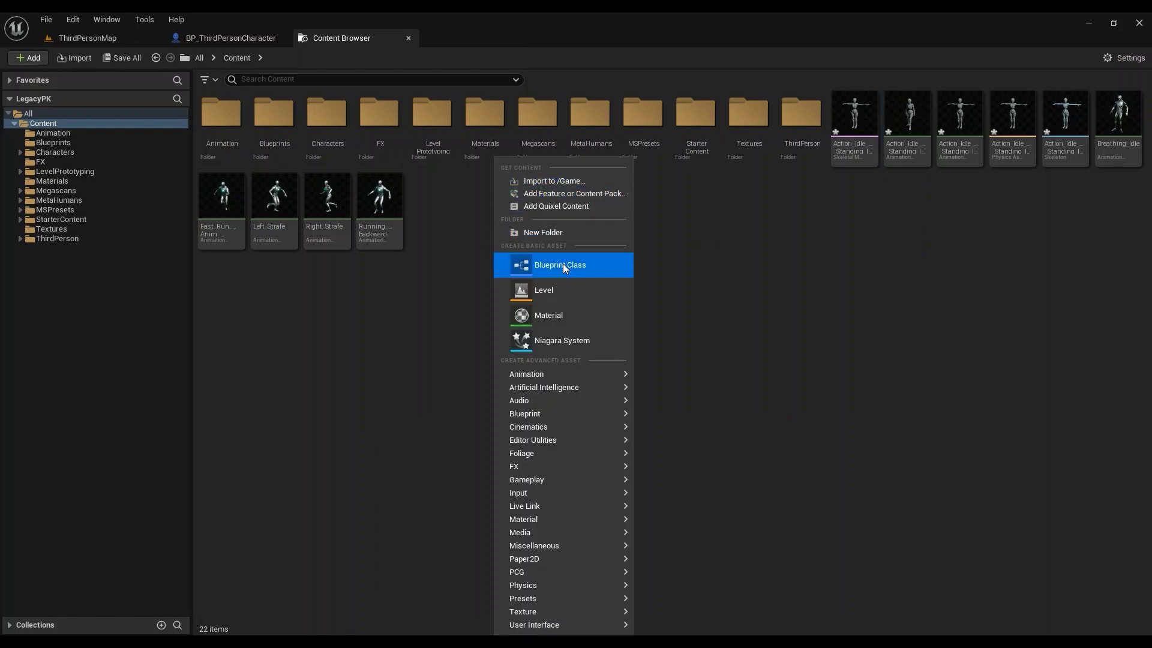
pyautogui.moveTo(545, 376)
pyautogui.moveTo(675, 617)
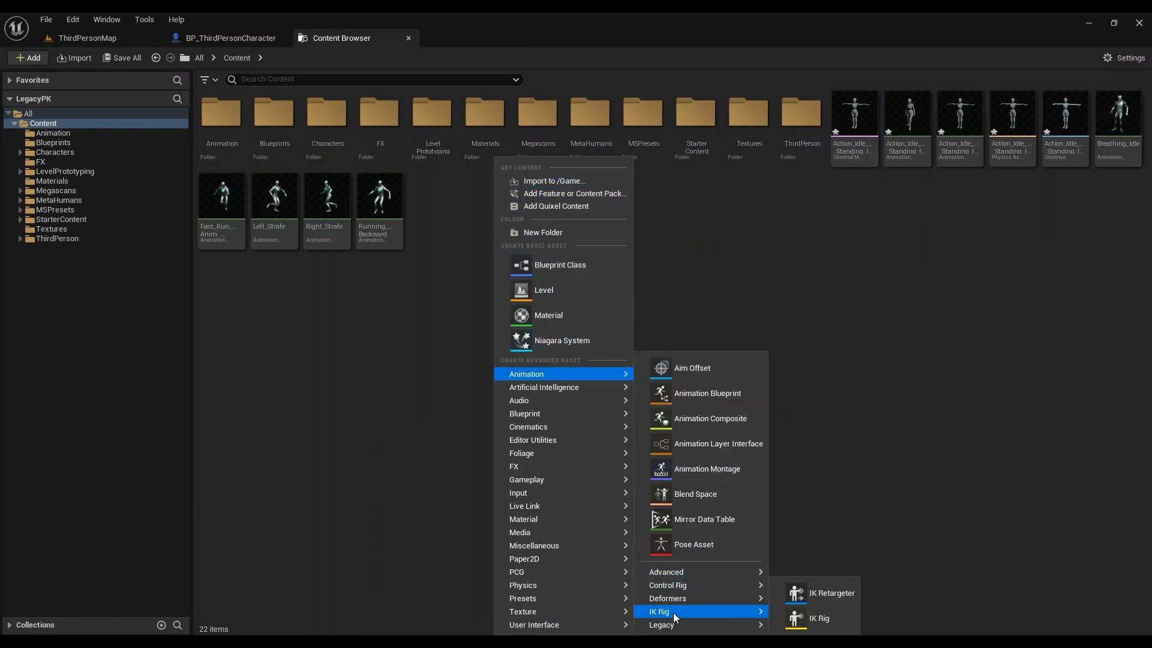
pyautogui.click(814, 624)
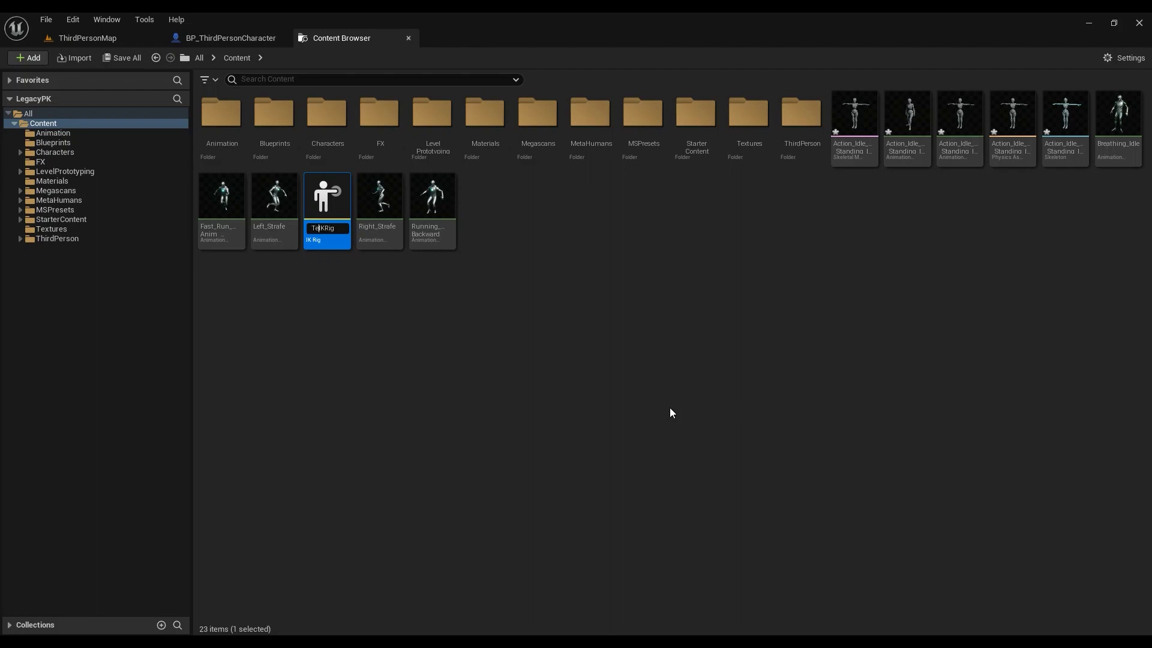
pyautogui.press('Return')
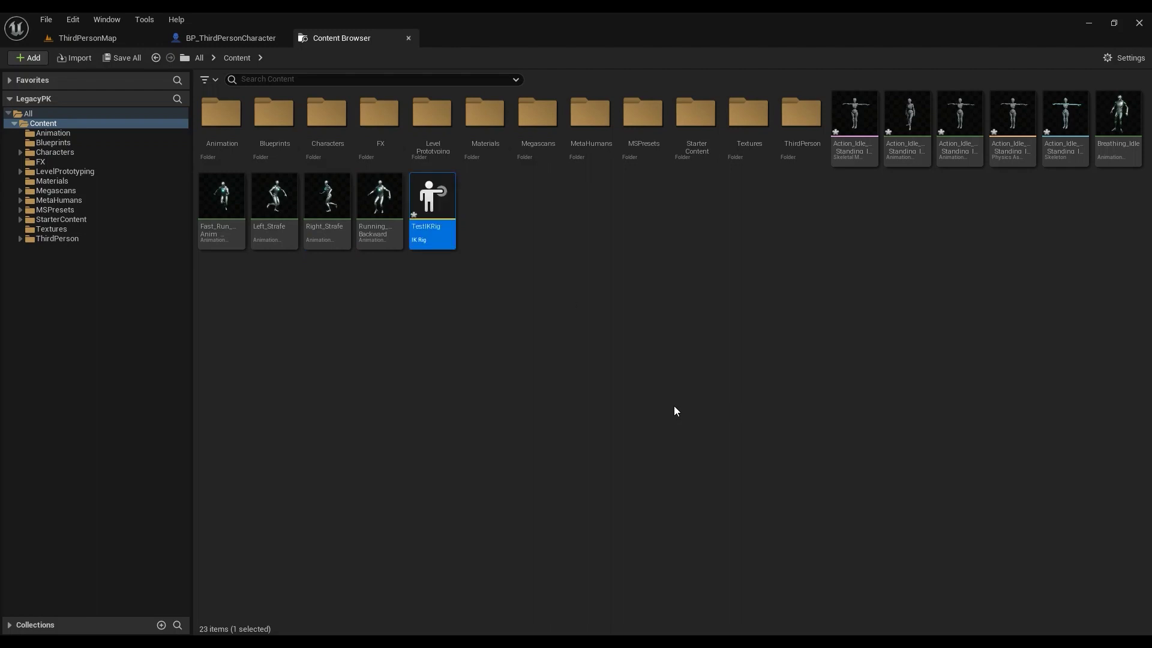
# - Set the preview skeletal mesh of TestIKRig to Action_Idle_To_Standing_Idle__1_ and dock its editor beside the other open assets
pyautogui.doubleClick(433, 211)
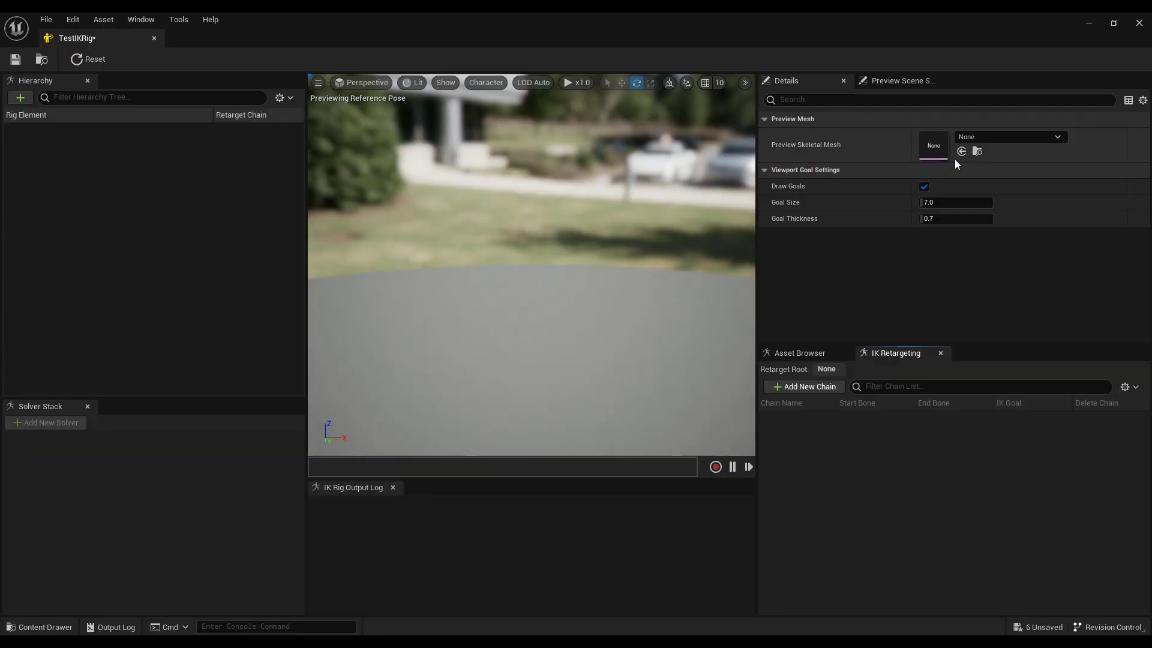
pyautogui.click(998, 136)
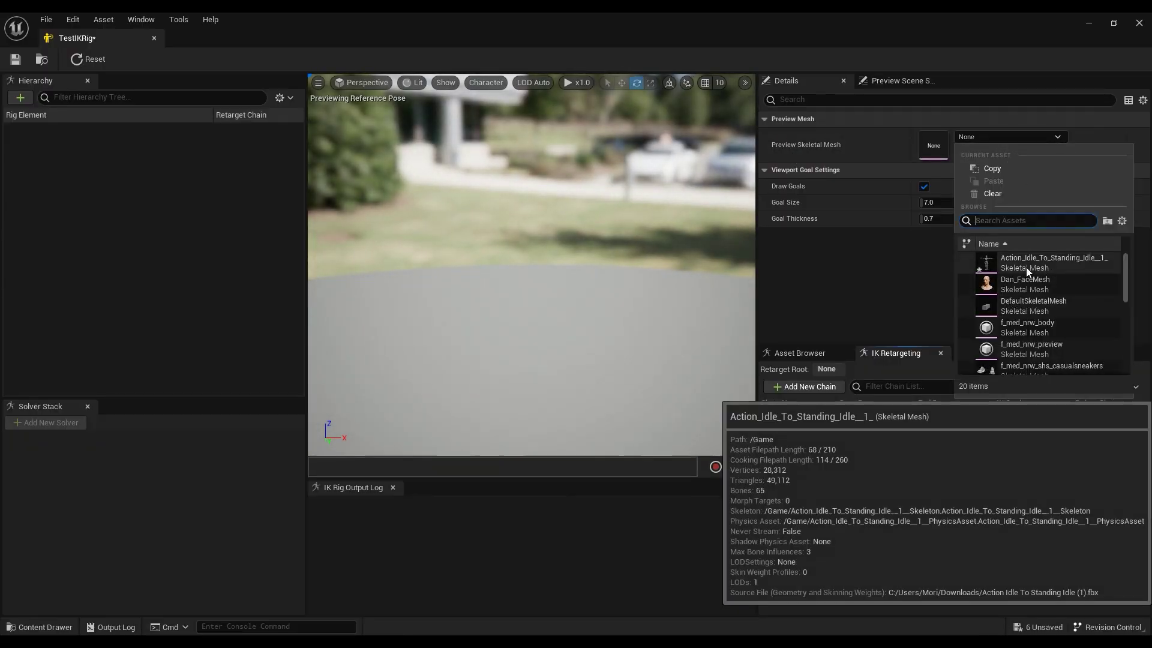
pyautogui.click(1084, 264)
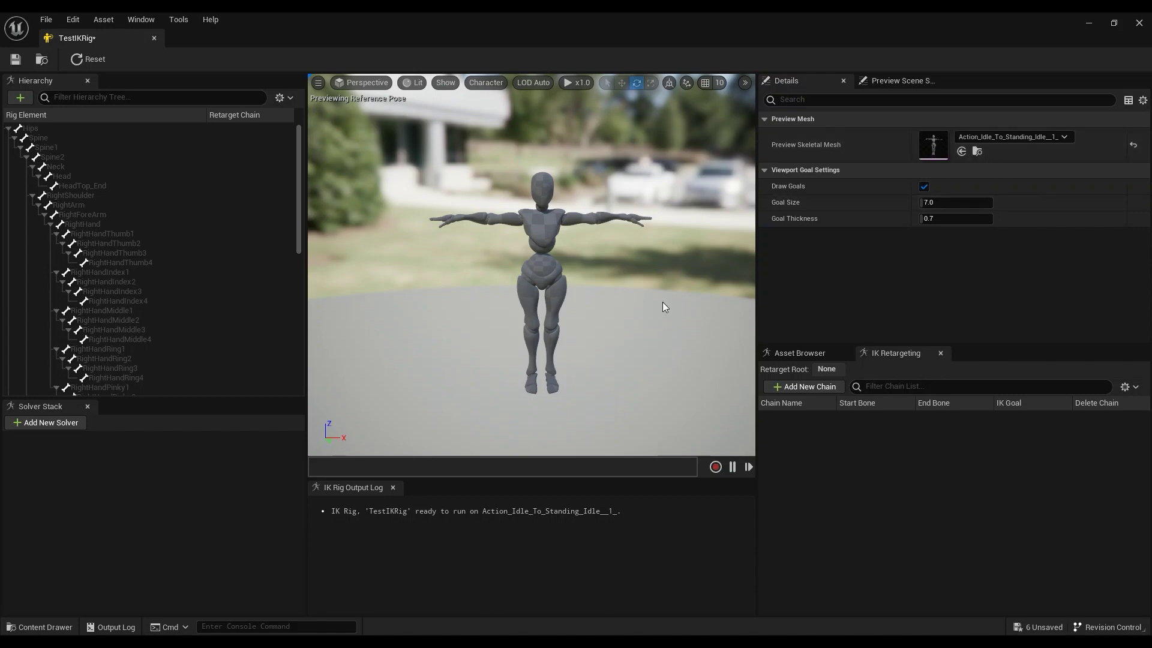
pyautogui.moveTo(89, 41); pyautogui.dragTo(452, 33)
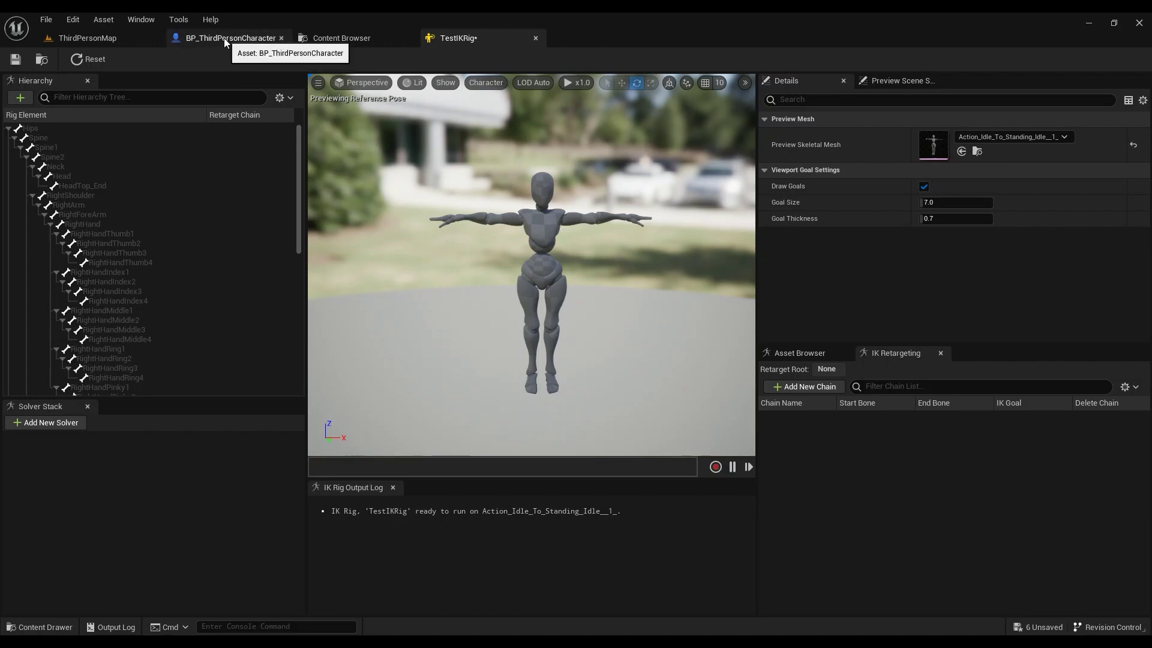
# - Return to the ThirdPersonMap level and look through the ThirdPerson and Characters/Mannequins content folders for the mannequin's existing IK Rig
pyautogui.click(99, 37)
pyautogui.click(37, 627)
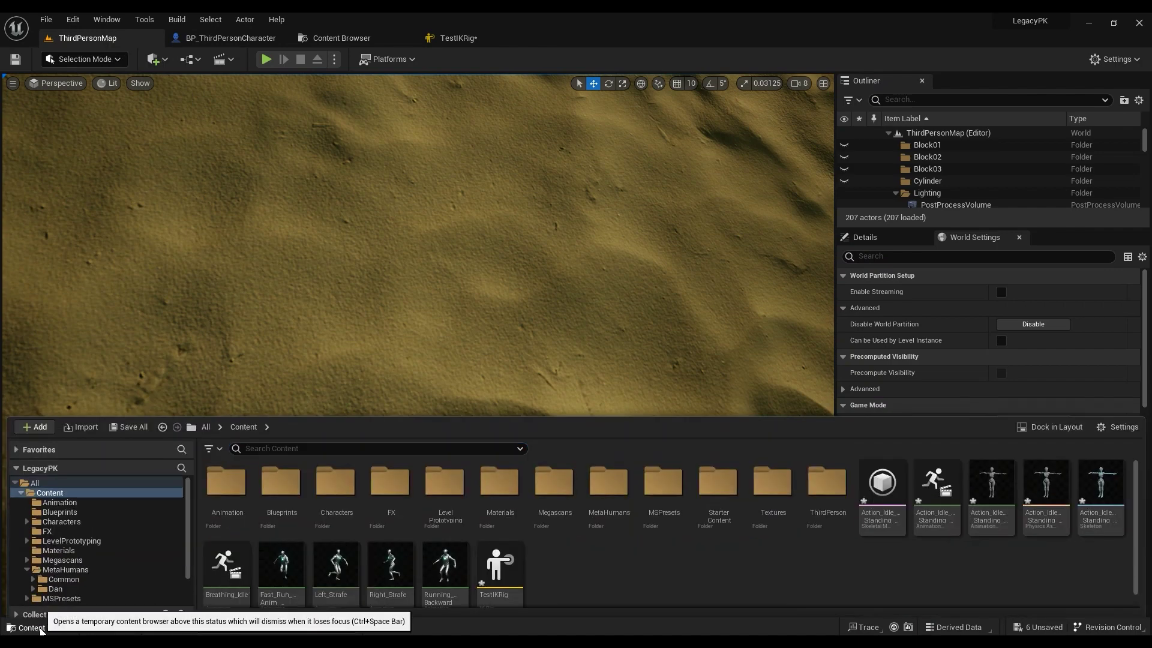
pyautogui.click(42, 627)
pyautogui.click(51, 627)
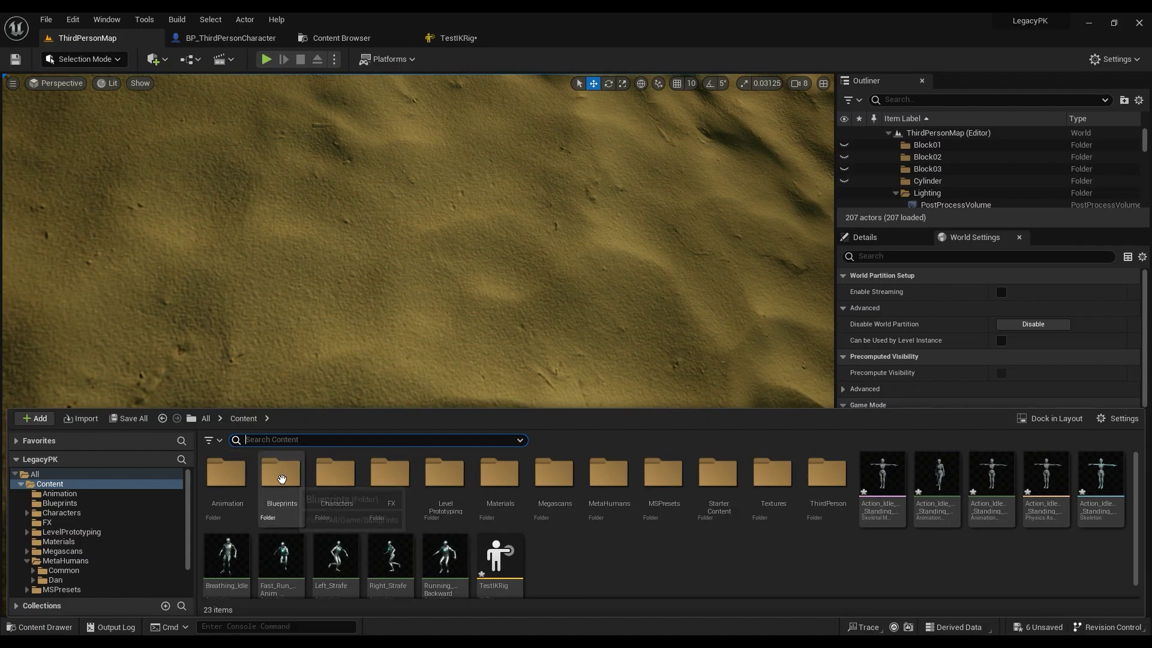
pyautogui.click(821, 477)
pyautogui.doubleClick(822, 476)
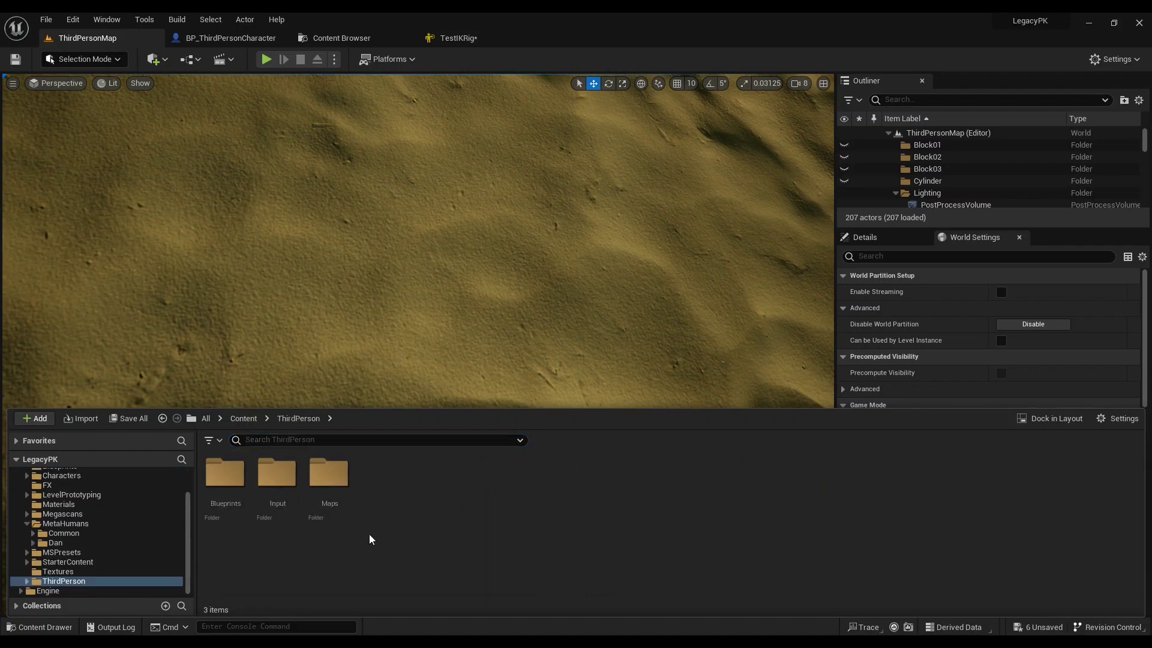
pyautogui.doubleClick(225, 474)
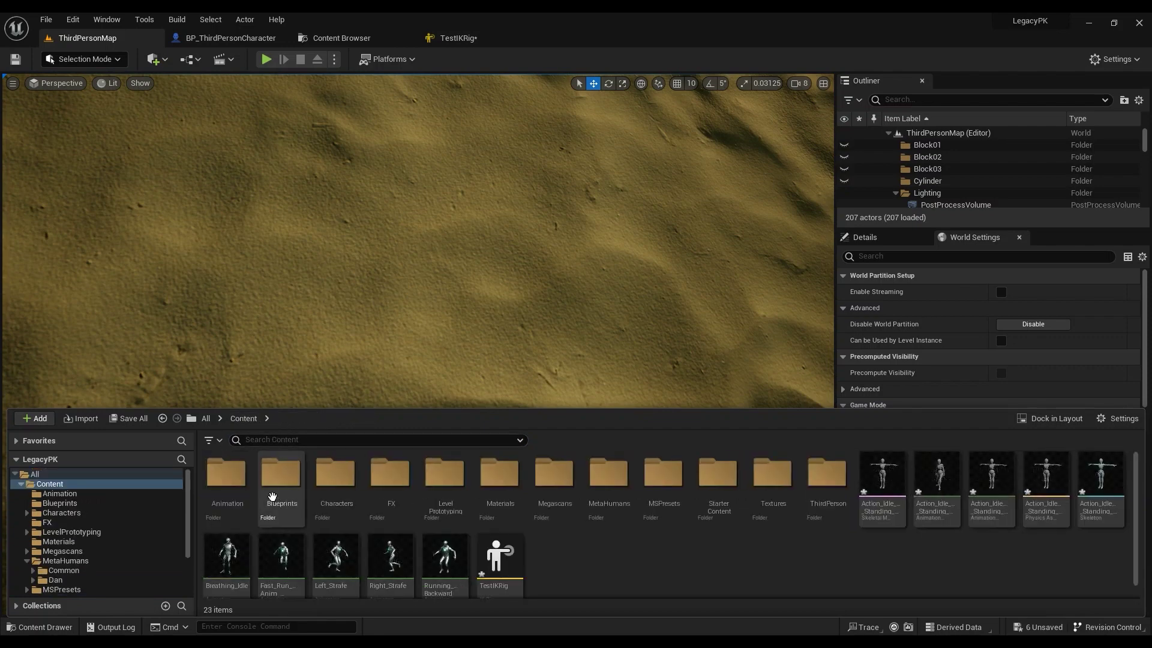
pyautogui.doubleClick(336, 477)
pyautogui.doubleClick(277, 476)
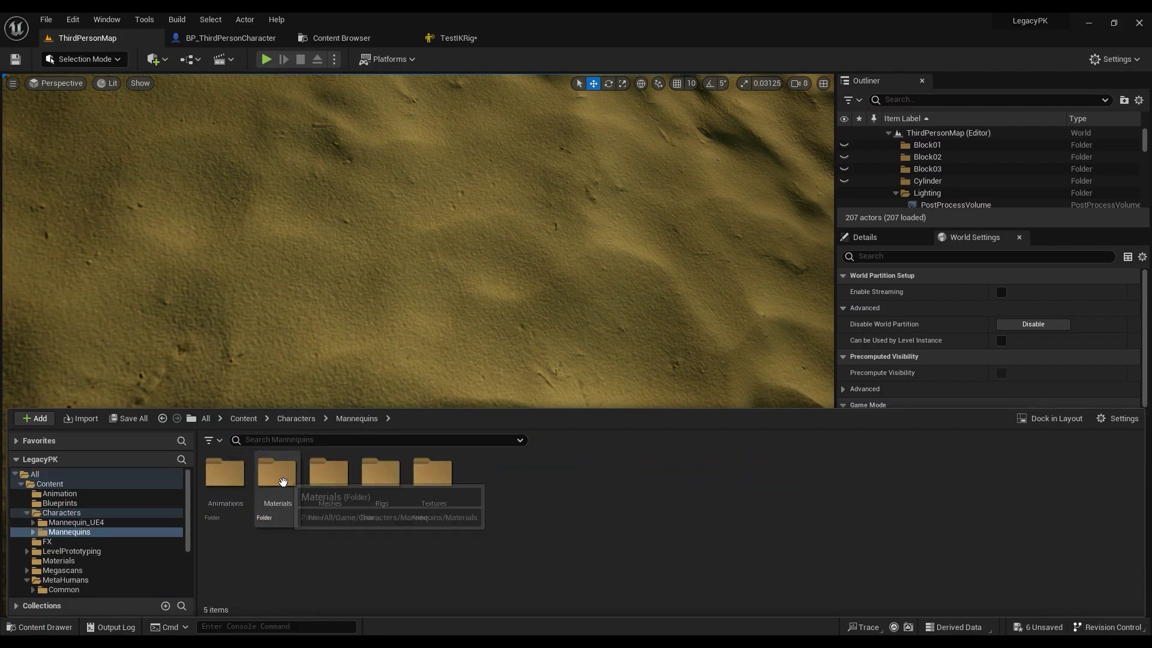
pyautogui.doubleClick(225, 474)
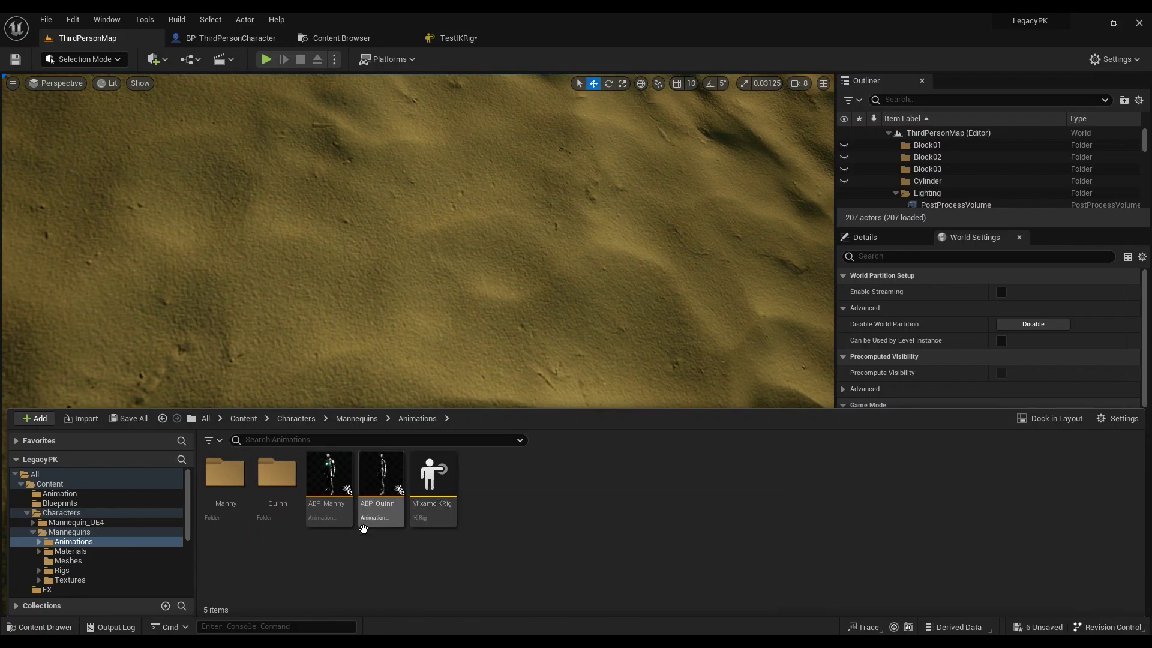
pyautogui.click(357, 418)
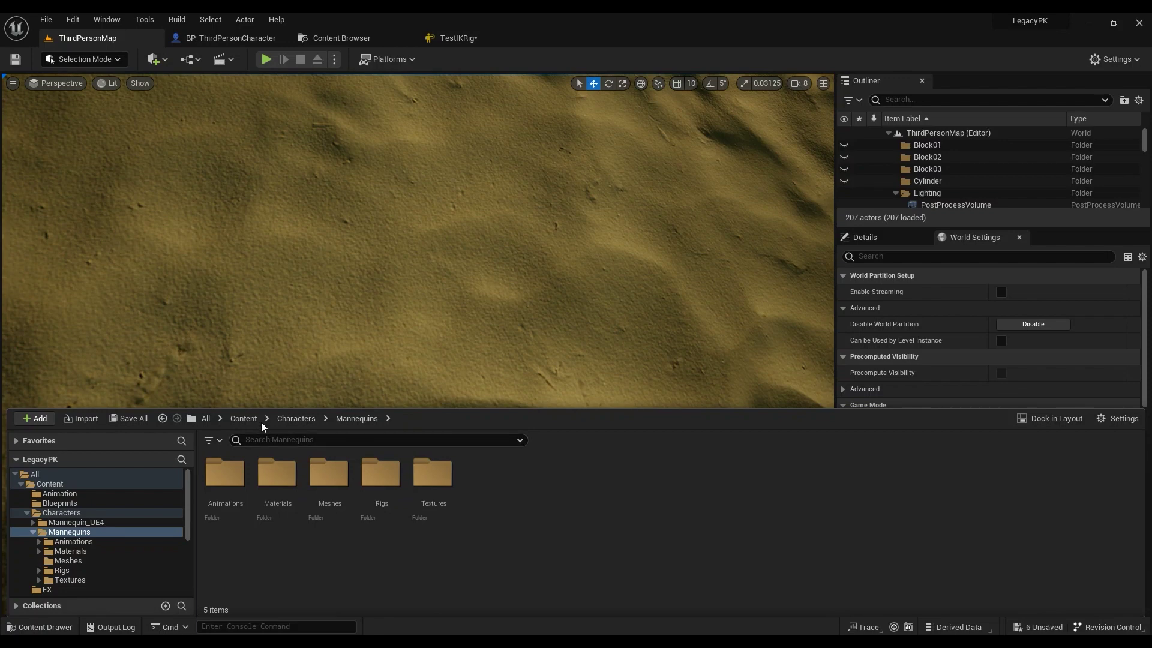
pyautogui.click(296, 418)
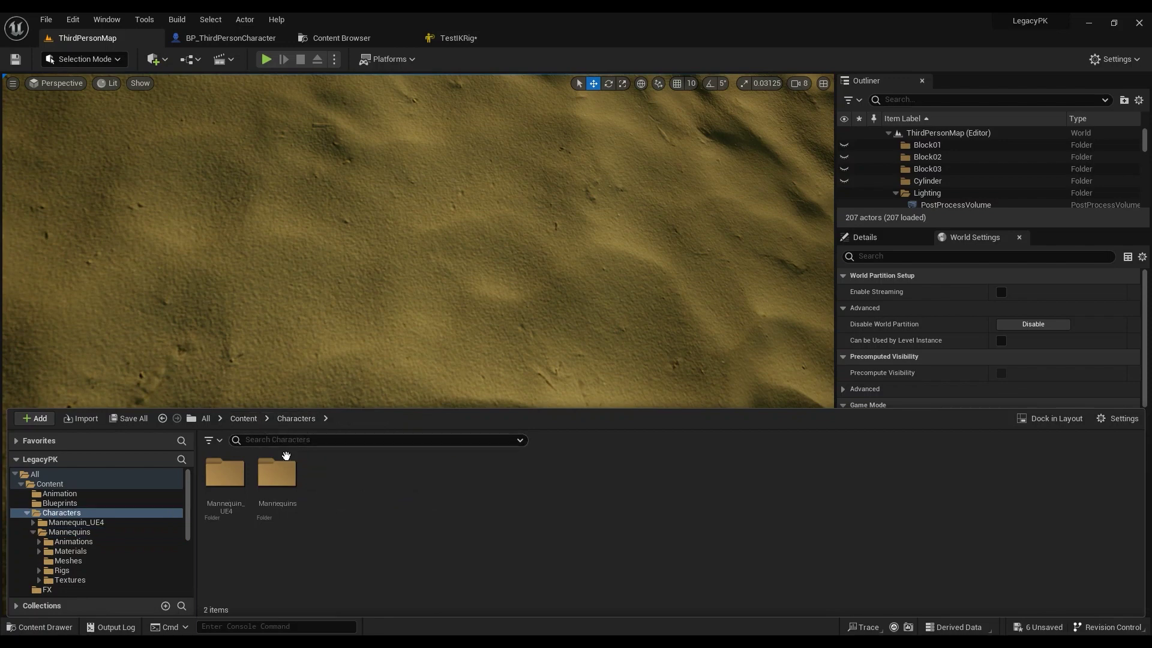
# - Search the whole Content folder for "ik" and open the IK_Mannequin rig
pyautogui.click(243, 419)
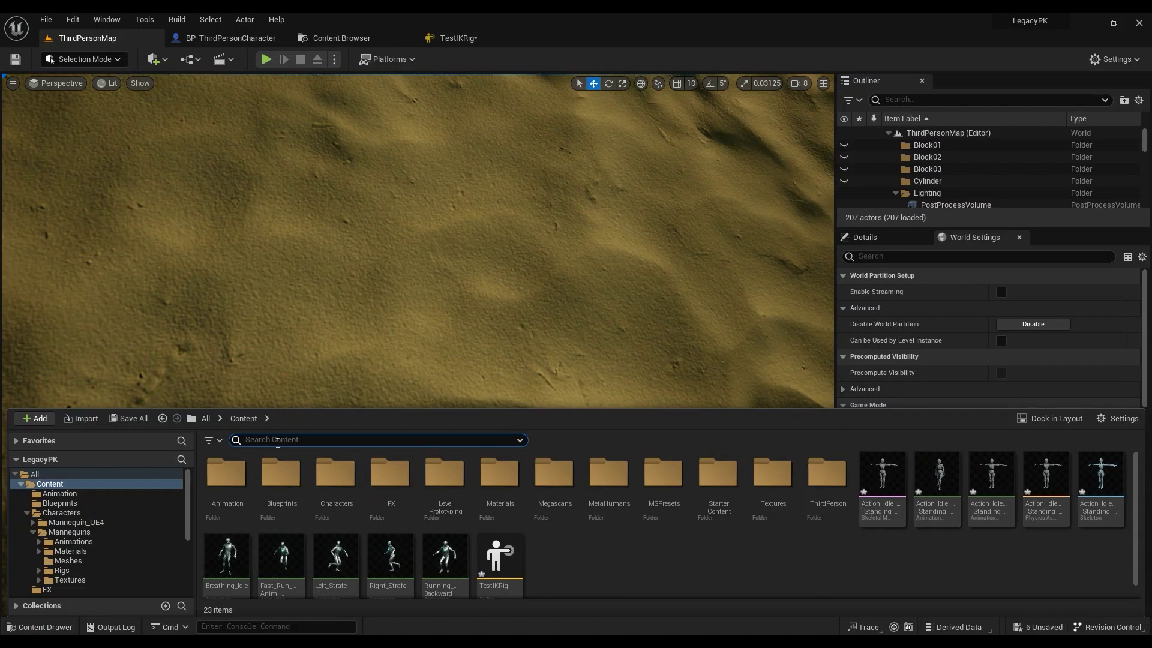
pyautogui.write('ik')
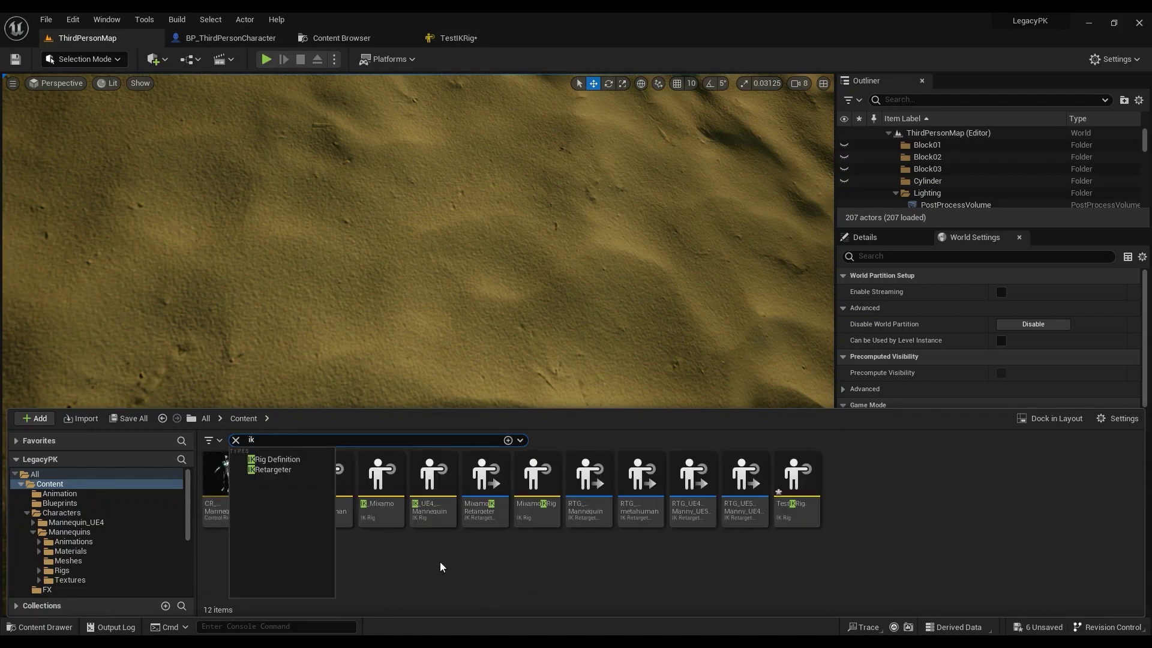
pyautogui.click(451, 583)
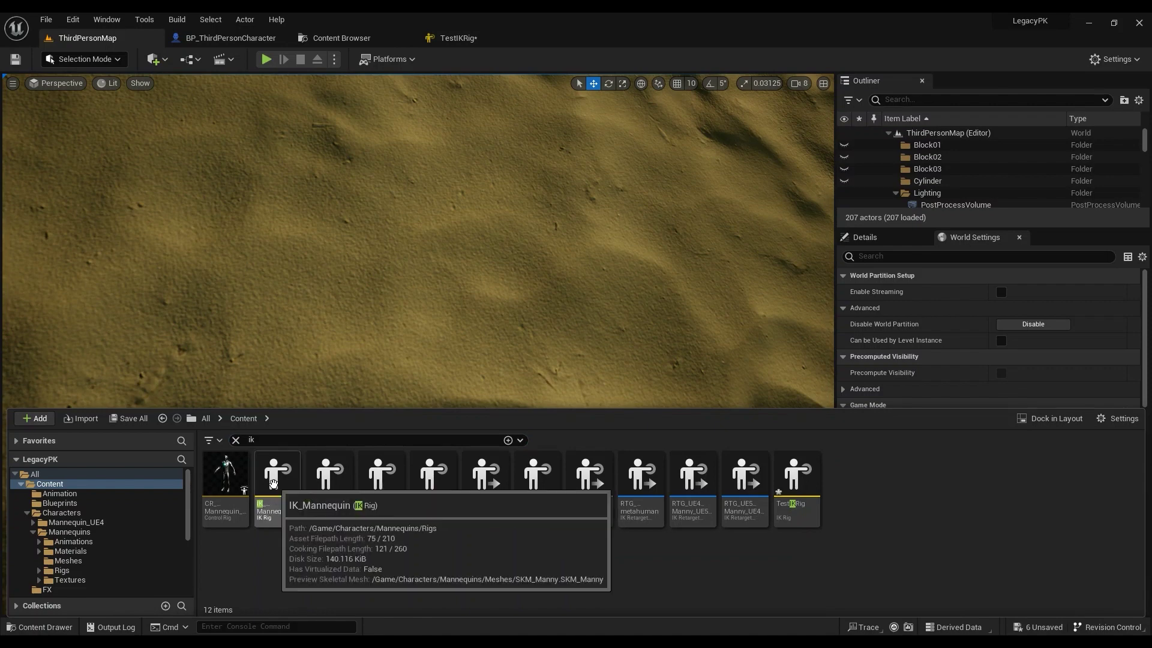
pyautogui.doubleClick(275, 490)
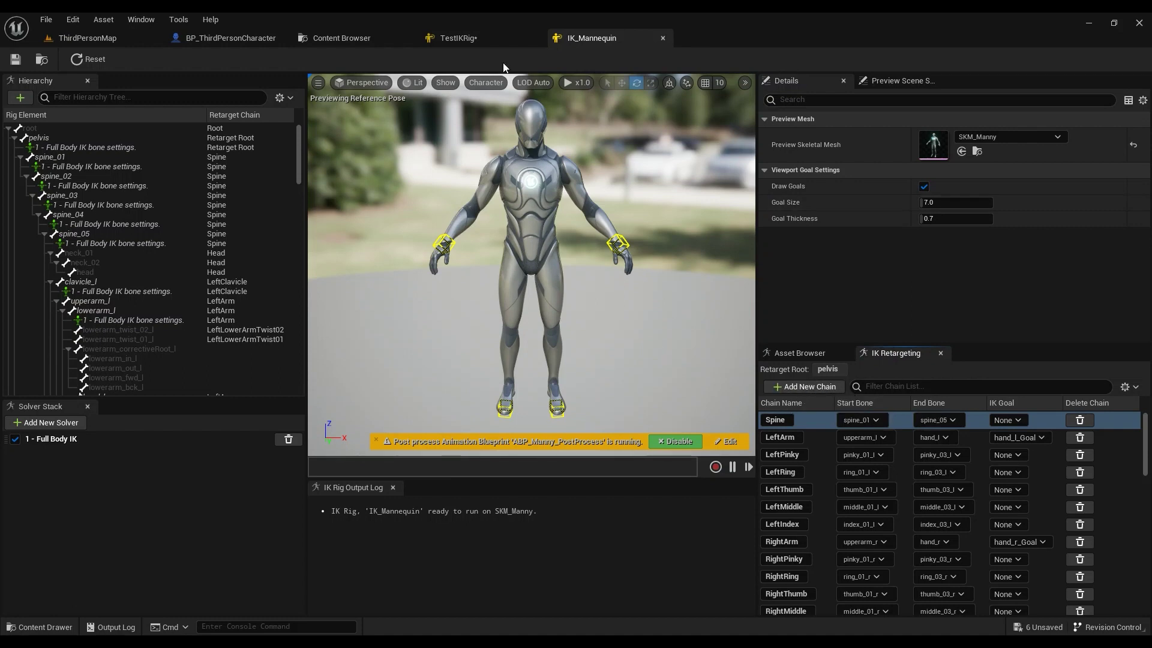
# - Compare TestIKRig with IK_Mannequin and set the Hips bone as the retarget root of TestIKRig
pyautogui.click(498, 38)
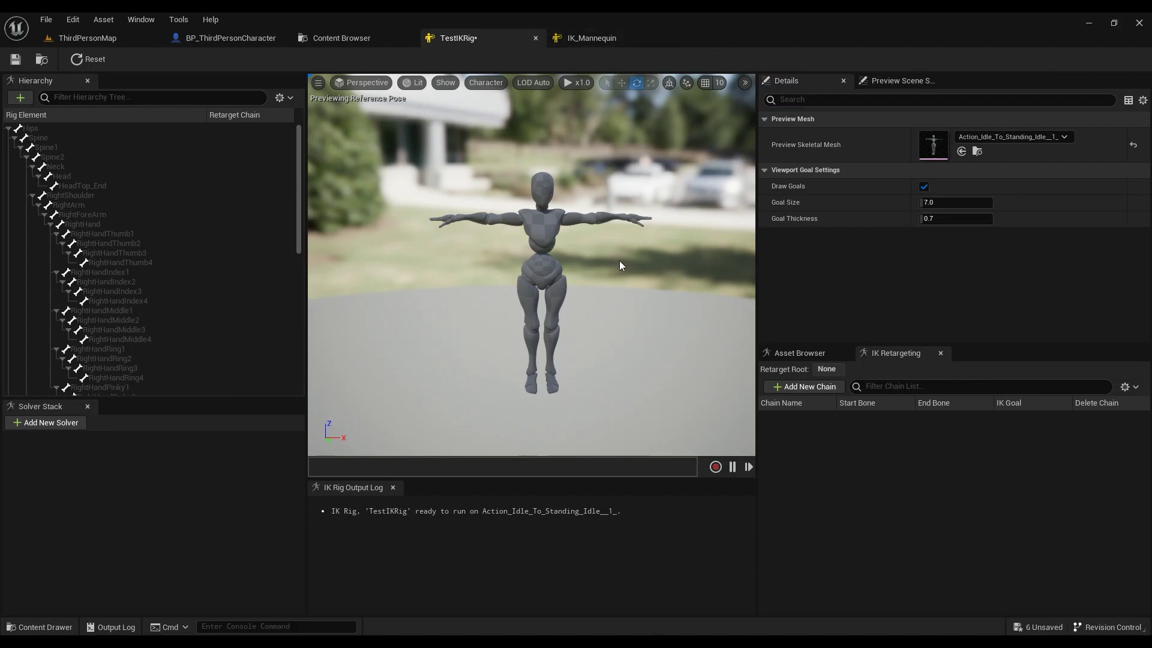
pyautogui.click(576, 40)
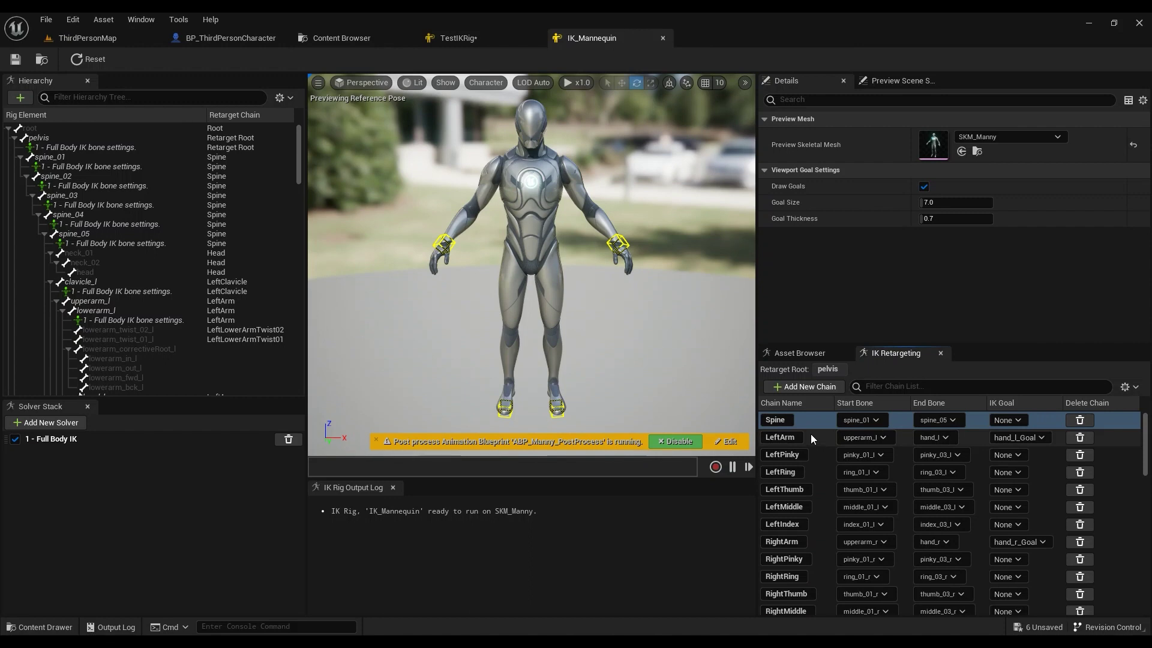
pyautogui.click(459, 37)
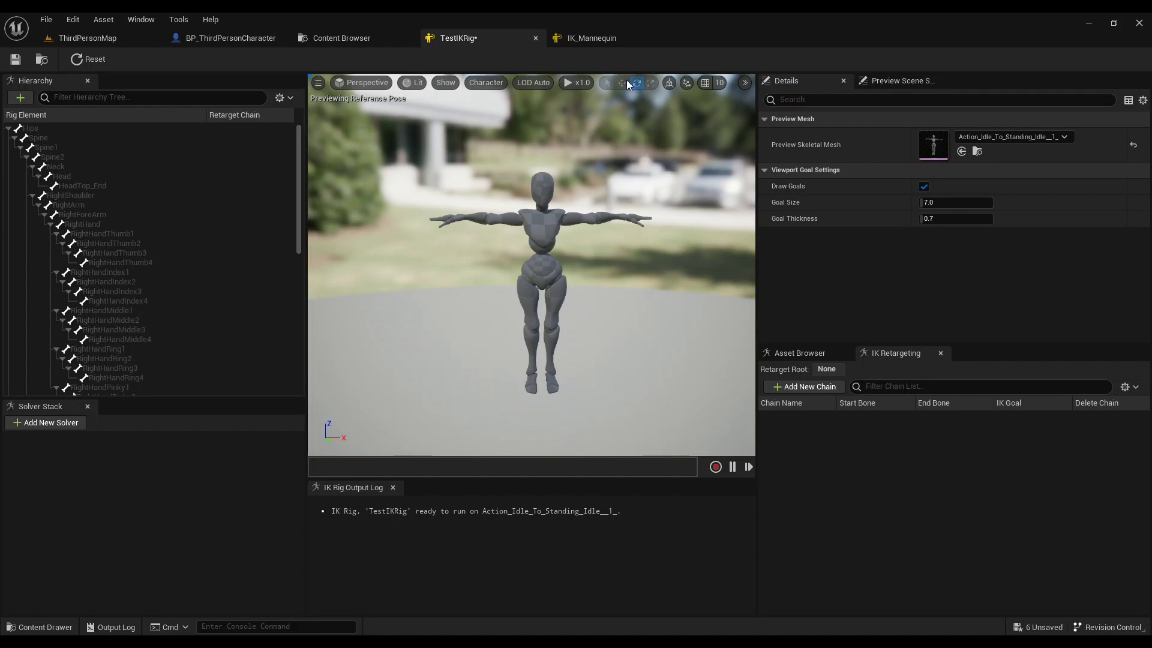
pyautogui.click(30, 128)
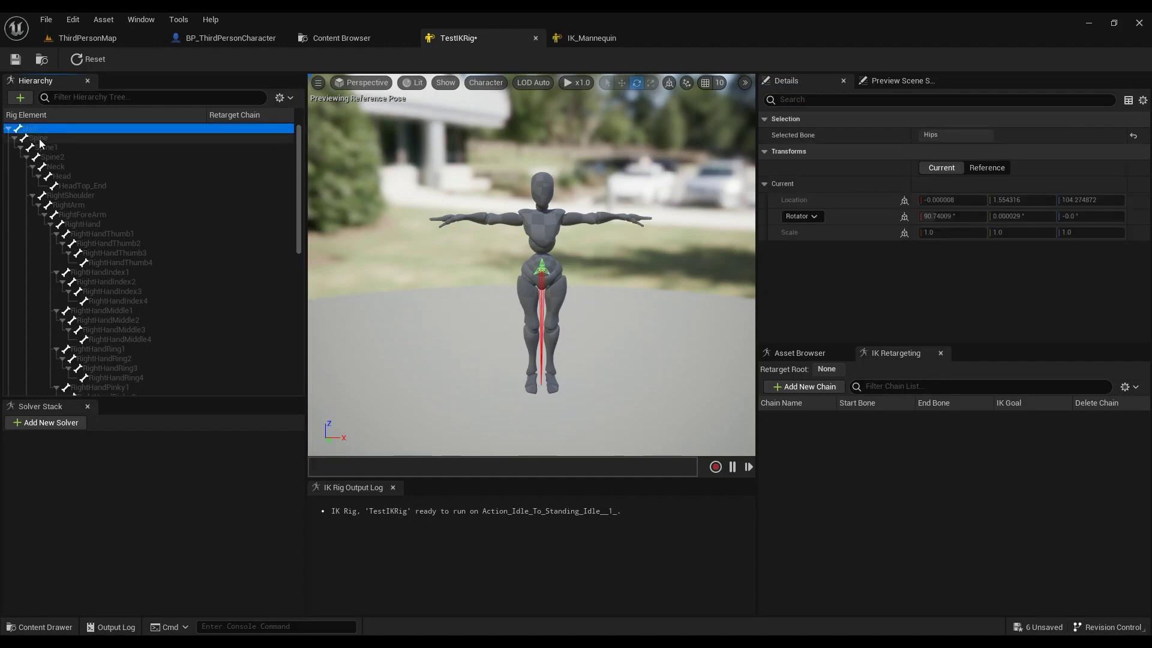
pyautogui.rightClick(30, 129)
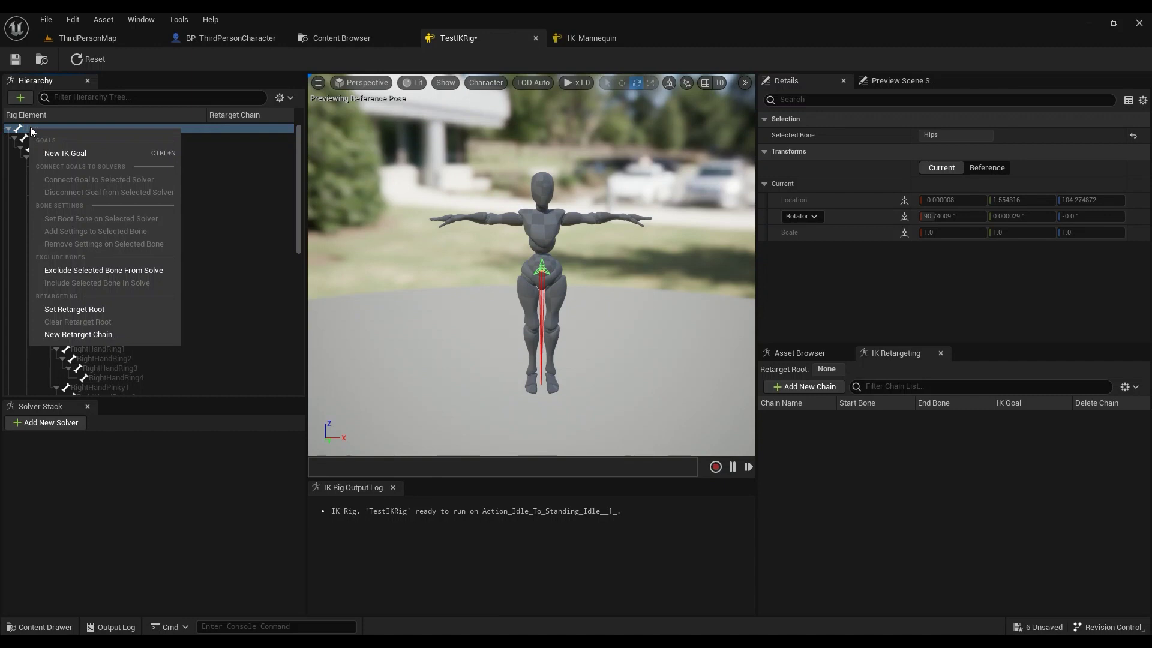
pyautogui.click(87, 310)
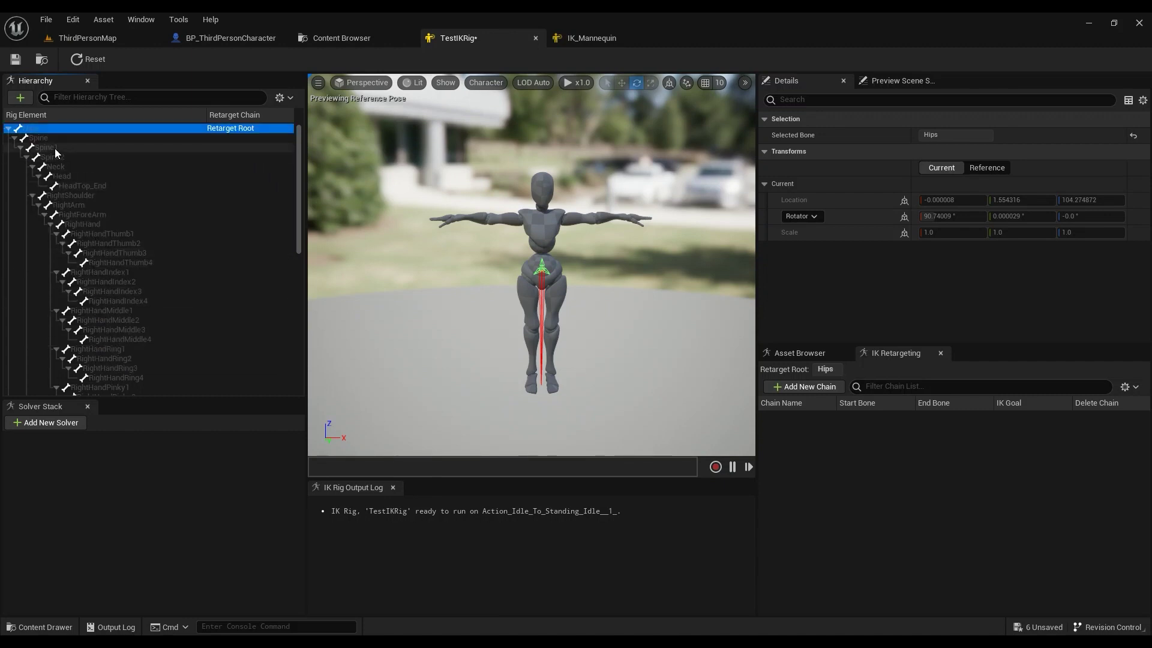
# - Following IK_Mannequin's spine chain, add a retarget chain named Spine to TestIKRig from bone Spine to Spine2, without a goal
pyautogui.click(590, 38)
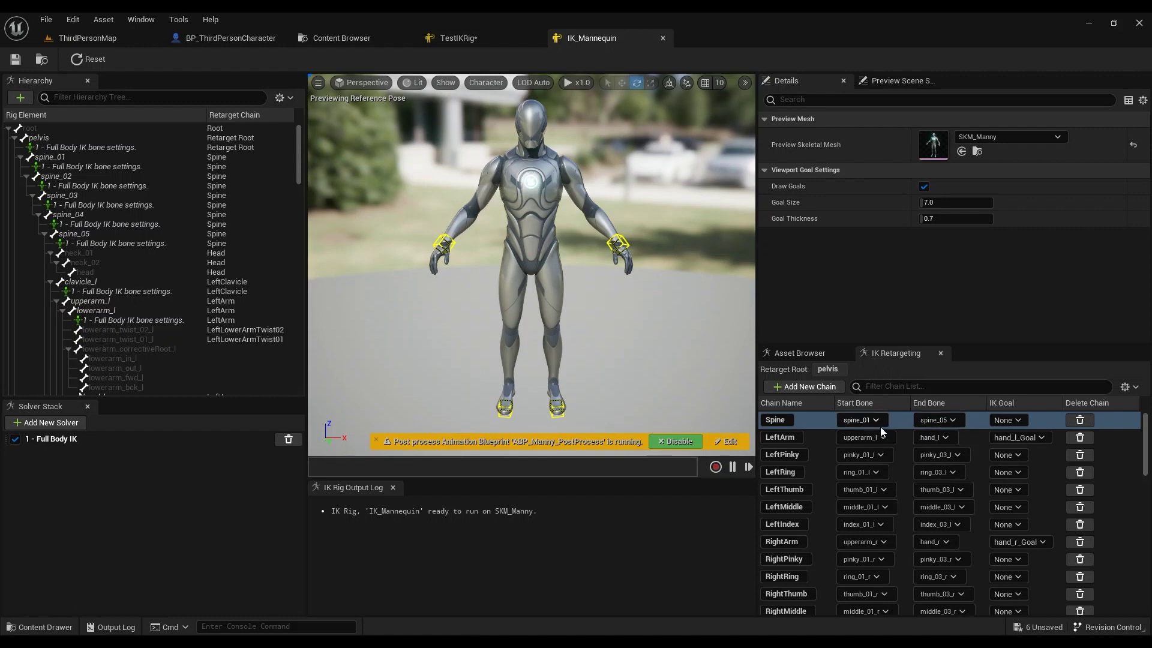
pyautogui.click(468, 40)
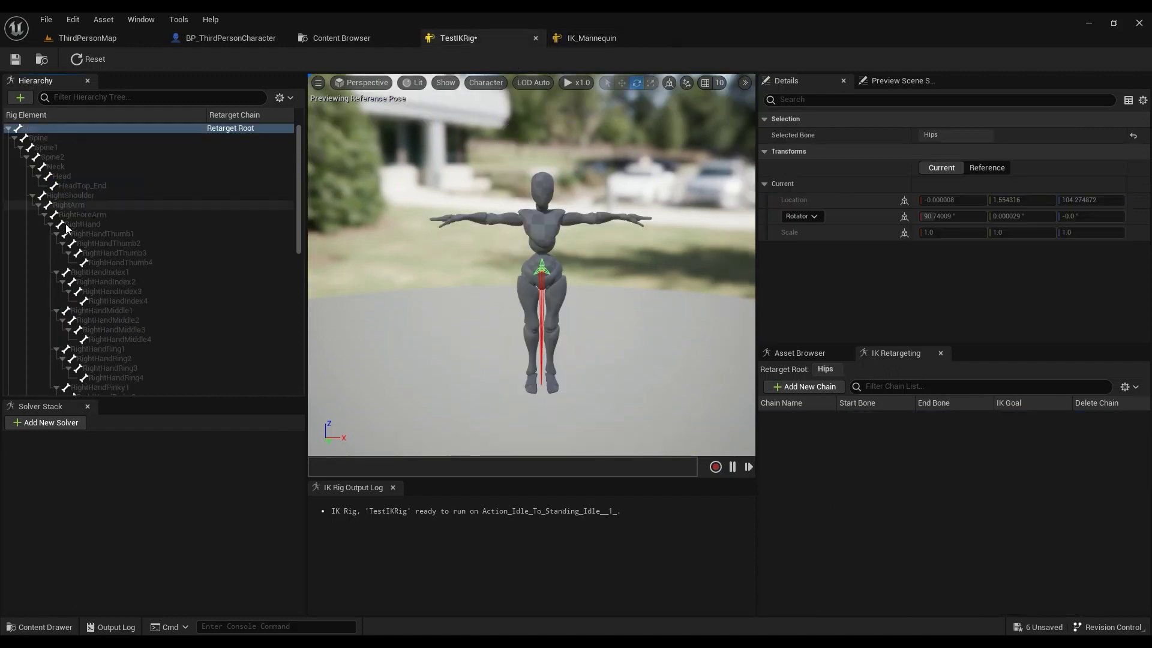
pyautogui.click(44, 137)
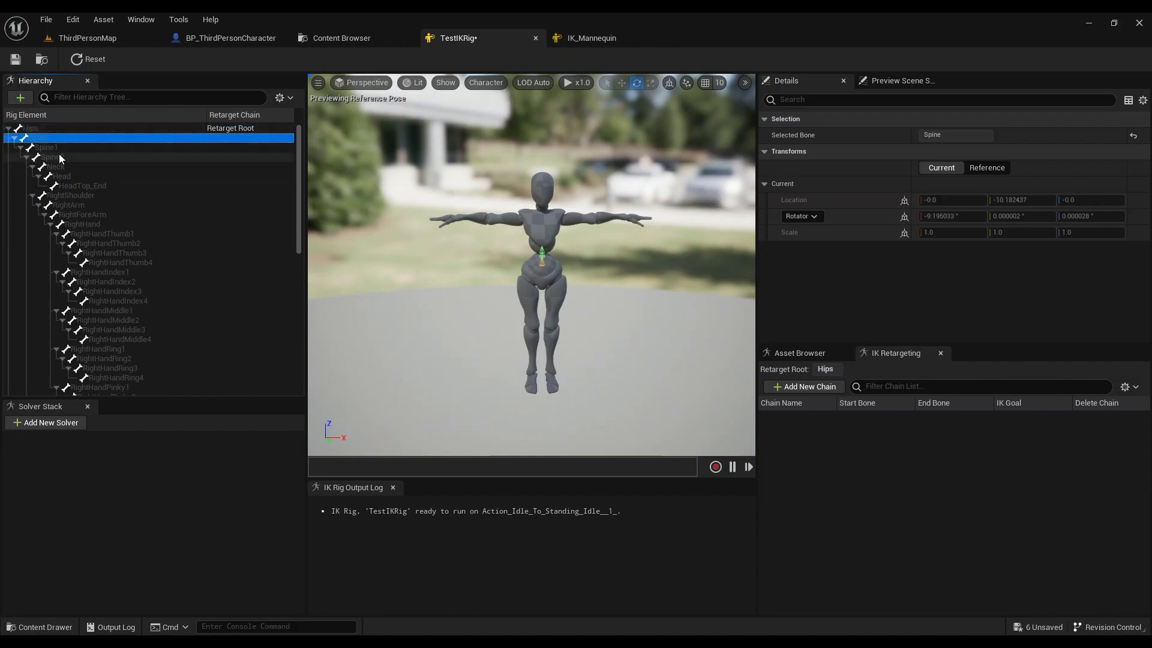
pyautogui.keyDown('shift'); pyautogui.click(59, 156); pyautogui.keyUp('shift')
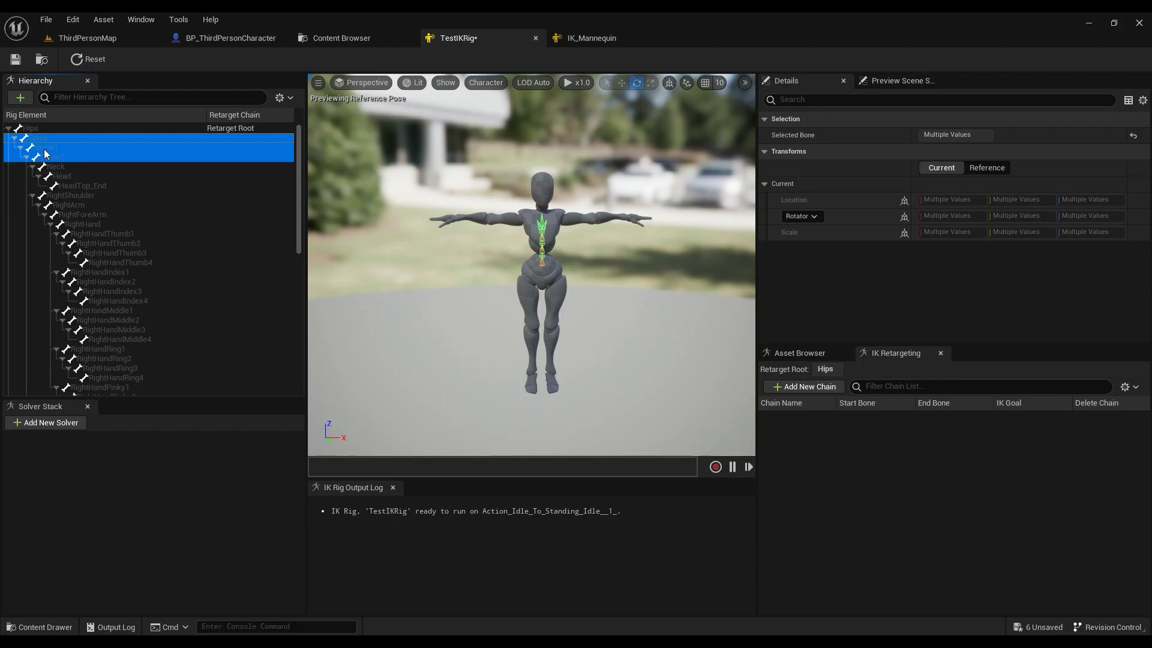
pyautogui.rightClick(44, 153)
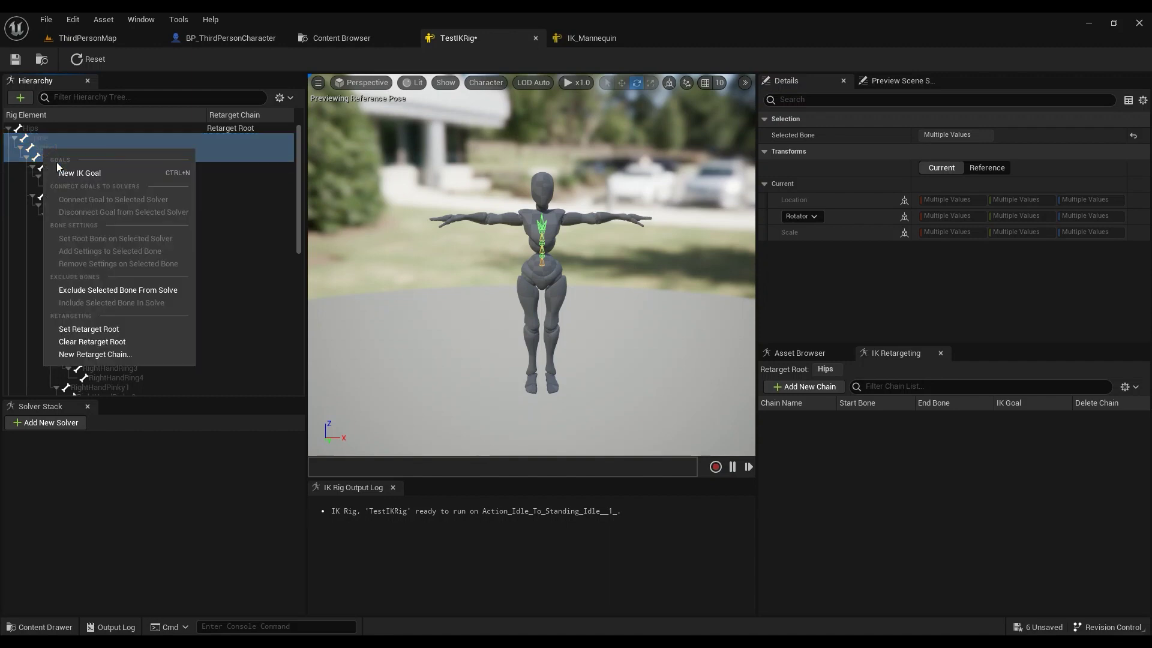
pyautogui.click(115, 353)
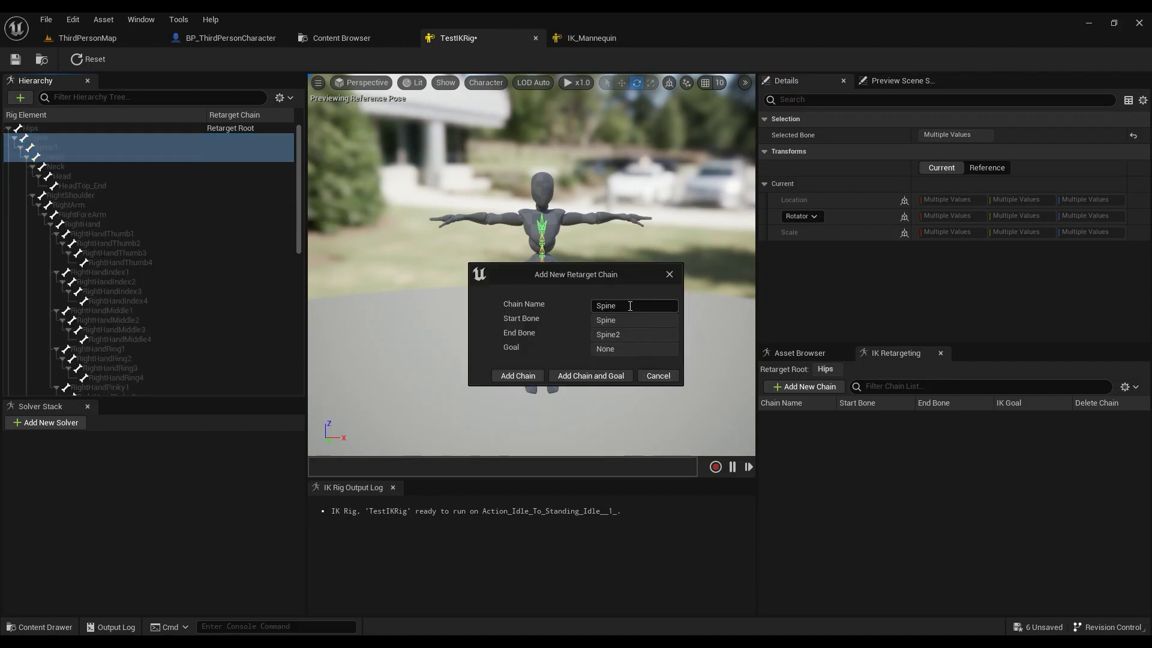
pyautogui.click(522, 375)
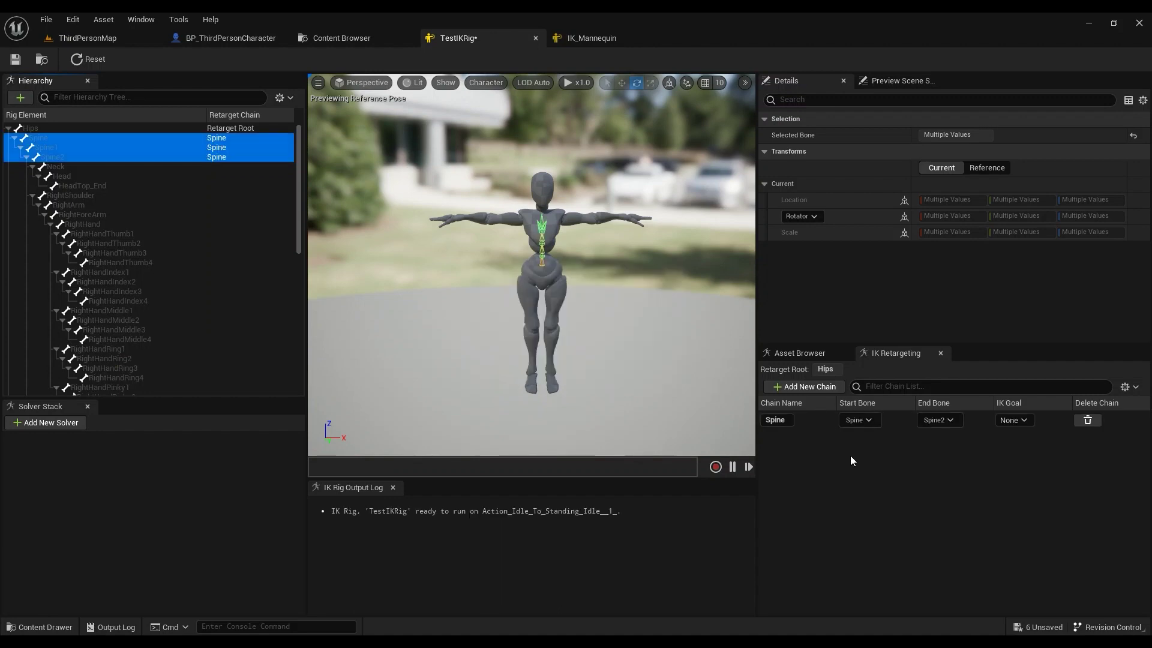
# - Inspect the LeftArm chain's start and end bones, upperarm_l and hand_l, in the IK_Mannequin hierarchy
pyautogui.click(591, 37)
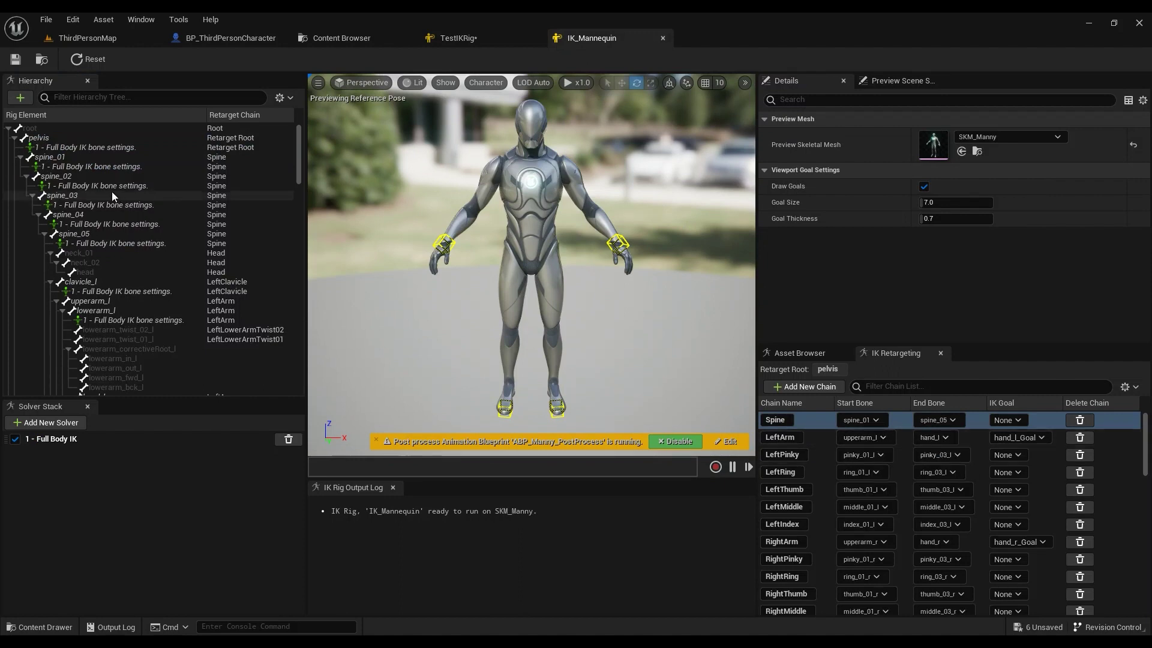
pyautogui.scroll(-1, 99, 321)
pyautogui.click(99, 282)
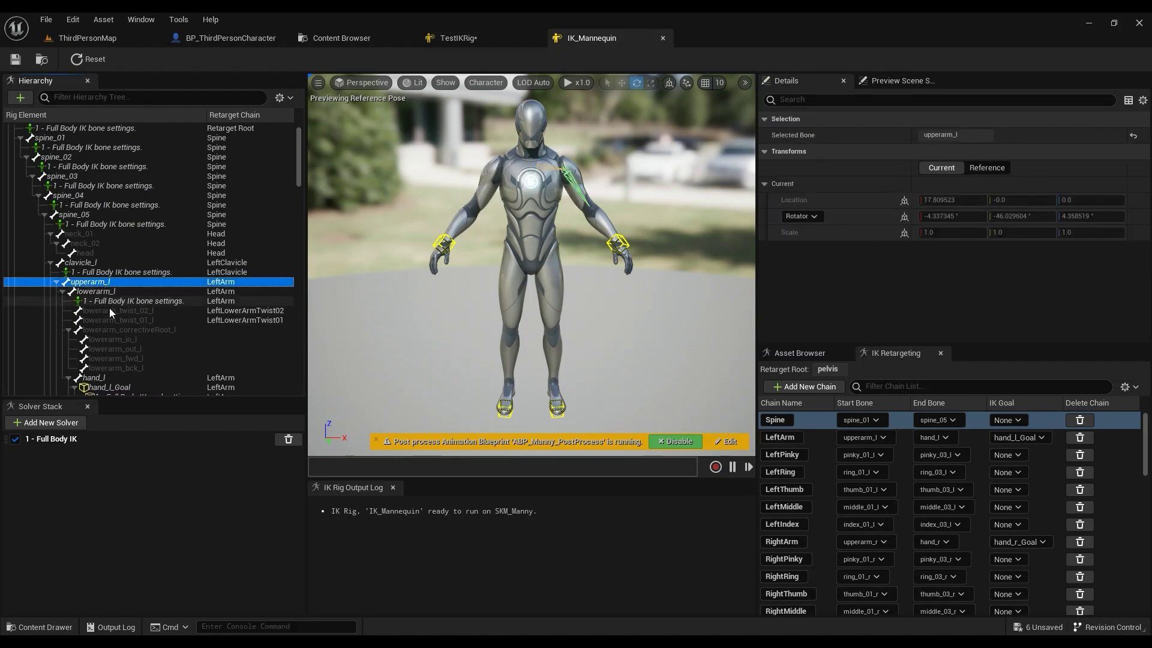
pyautogui.click(99, 377)
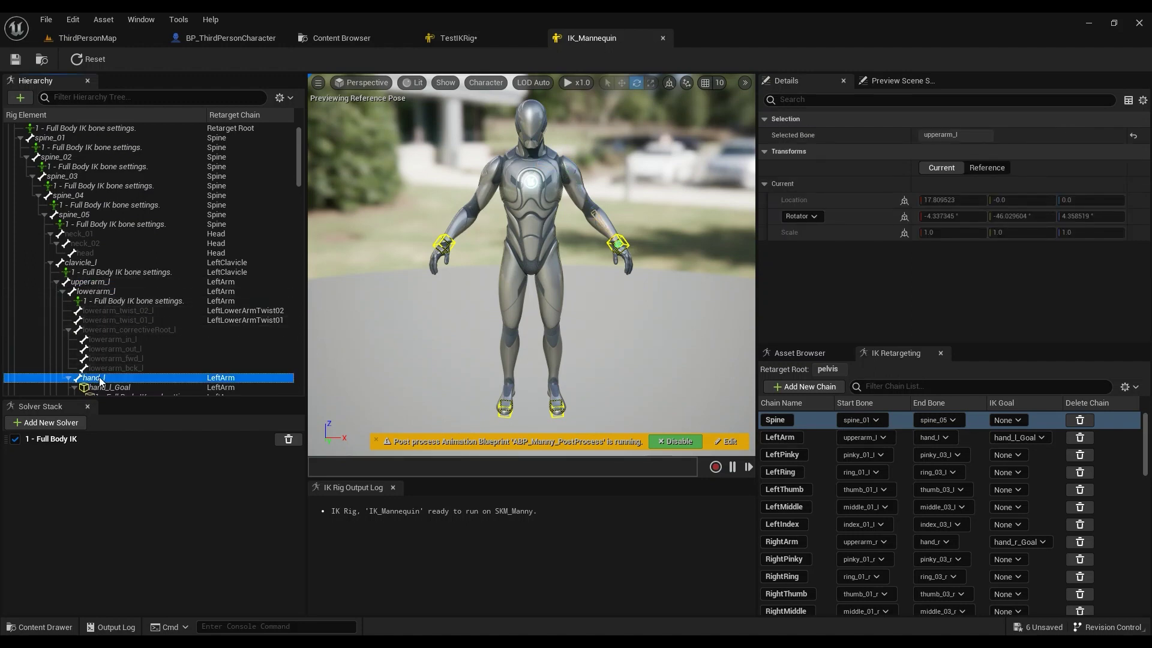
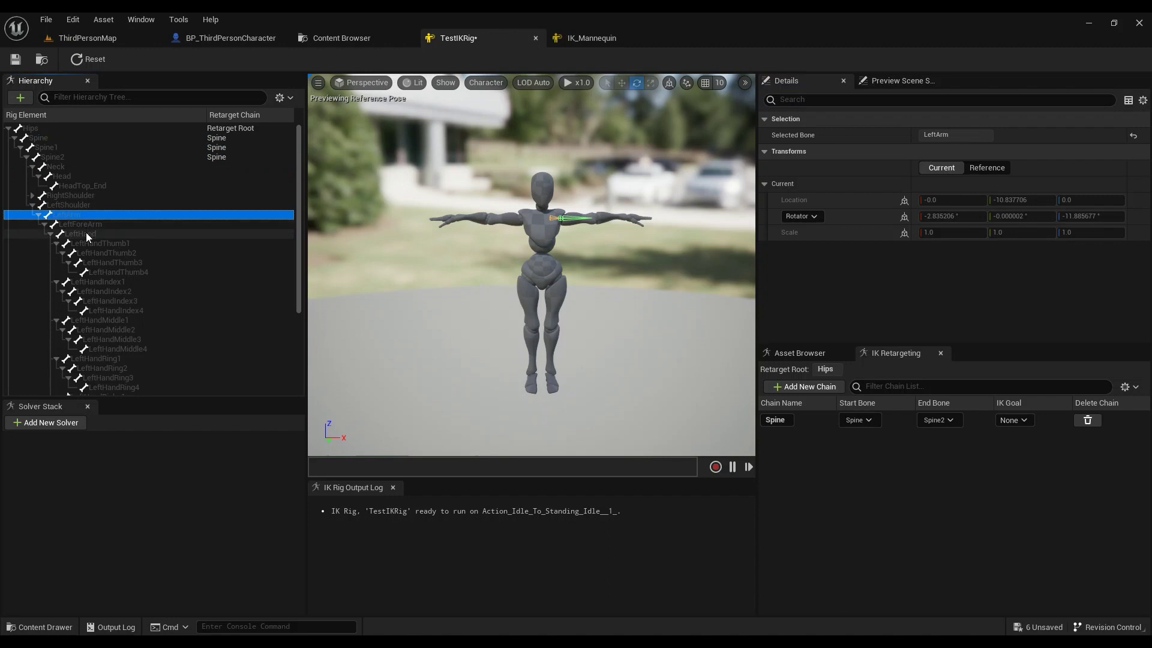
# - Add a retarget chain named LeftArm to TestIKRig from bone LeftArm to LeftHand, without a goal
pyautogui.keyDown('shift'); pyautogui.click(84, 233); pyautogui.keyUp('shift')
pyautogui.rightClick(75, 228)
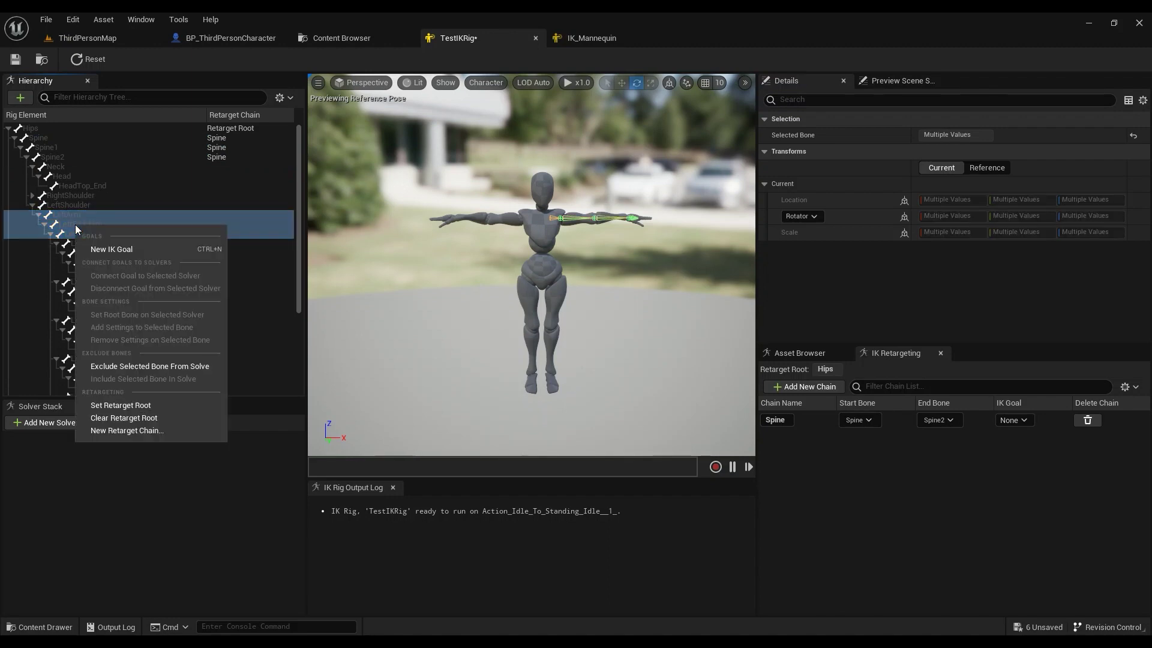
pyautogui.click(125, 429)
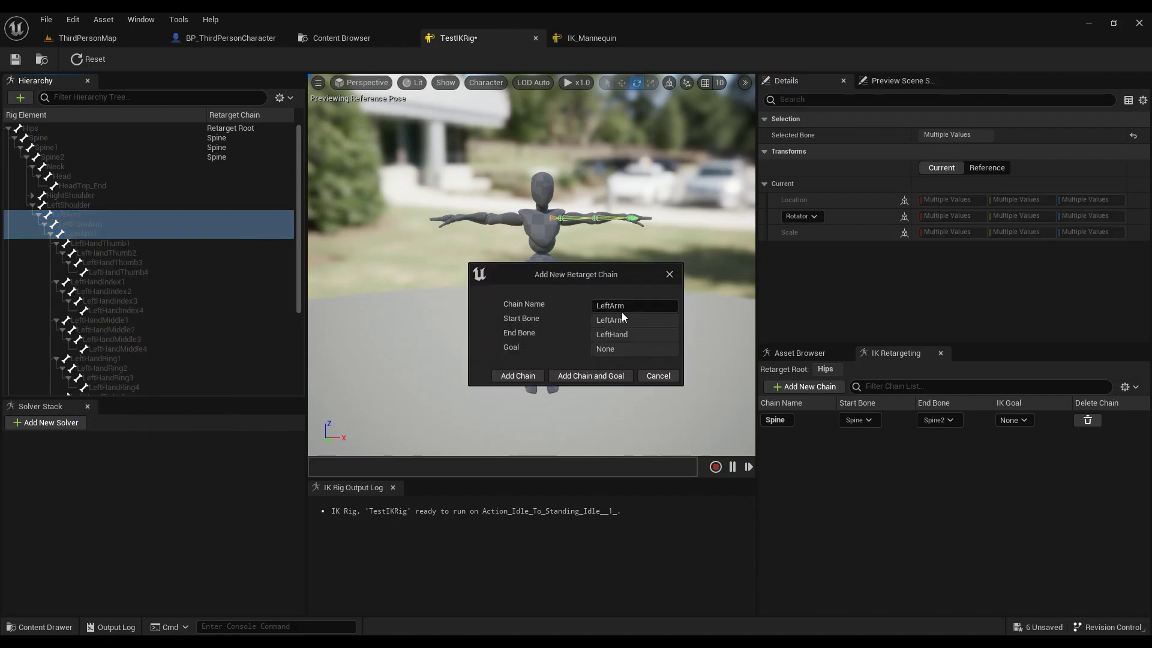
pyautogui.click(521, 374)
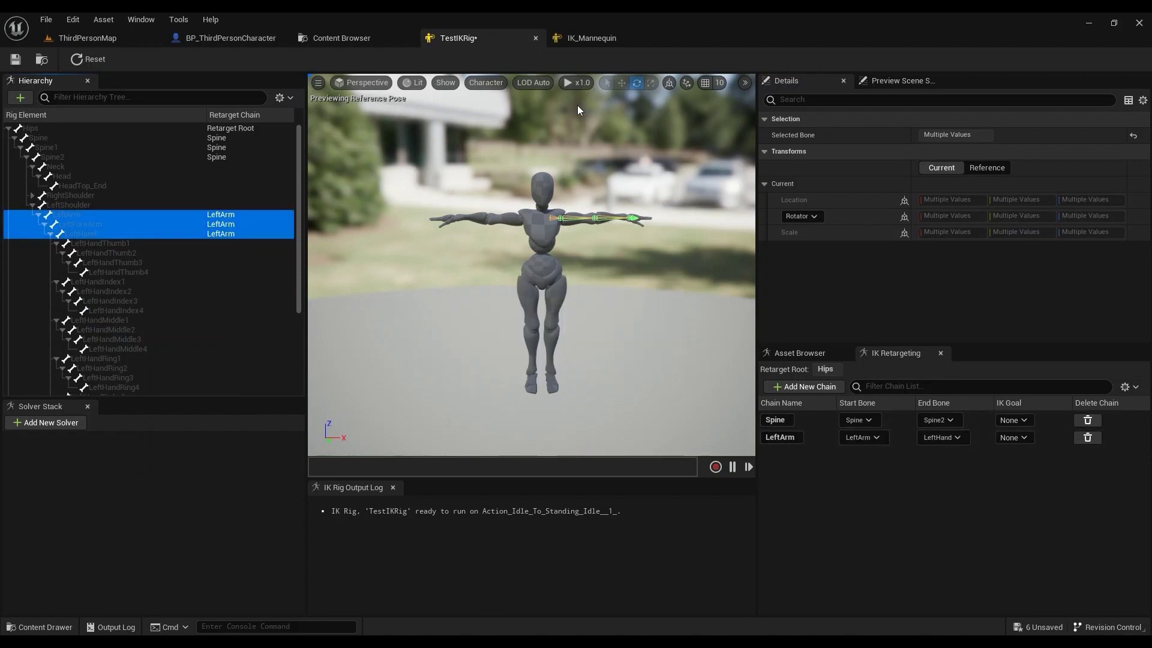
# - Check the chain after LeftArm in IK_Mannequin and locate the left pinky bones in TestIKRig, framing LeftHandPinky2
pyautogui.click(590, 36)
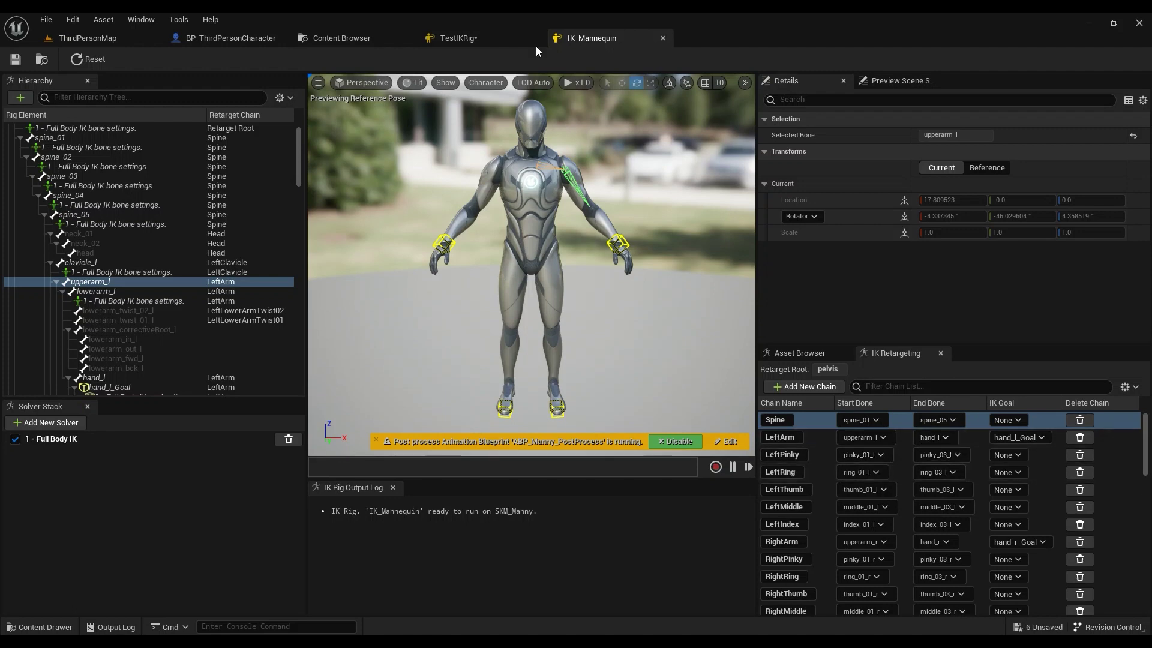
pyautogui.click(462, 38)
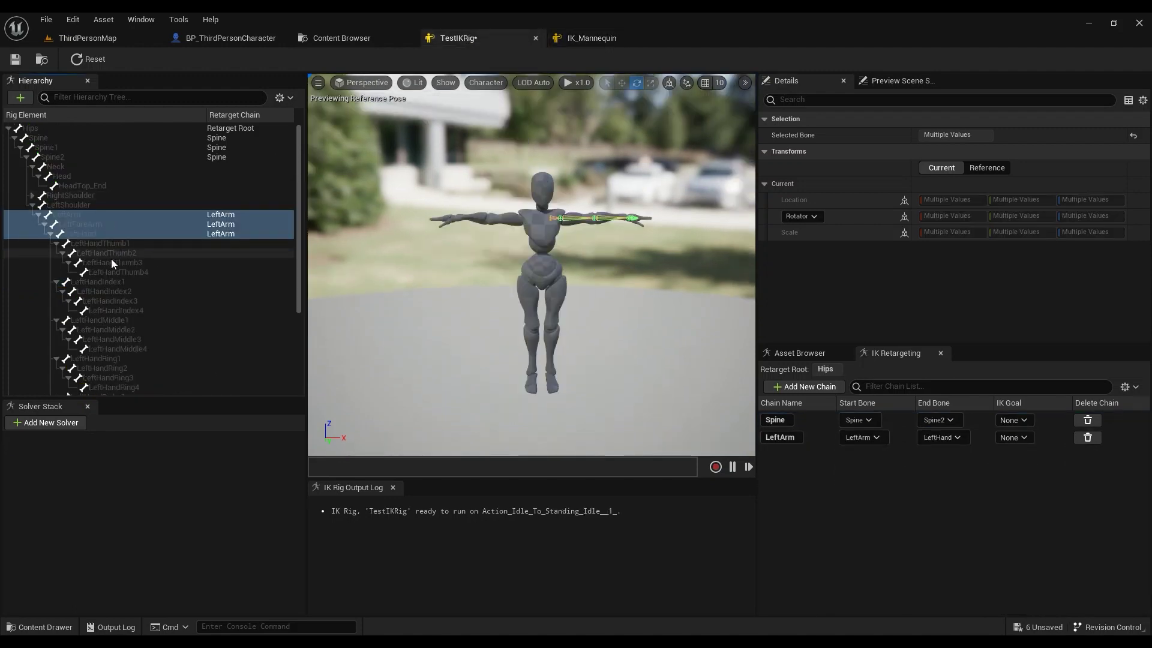
pyautogui.scroll(-1, 107, 314)
pyautogui.scroll(-2, 106, 314)
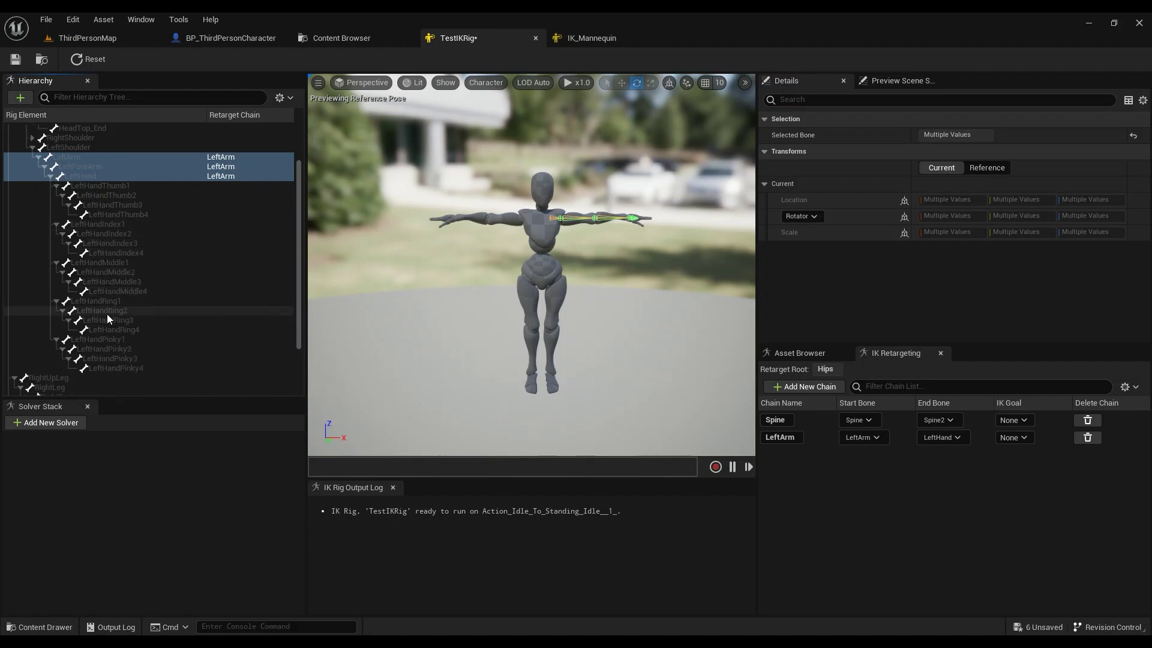
pyautogui.click(110, 339)
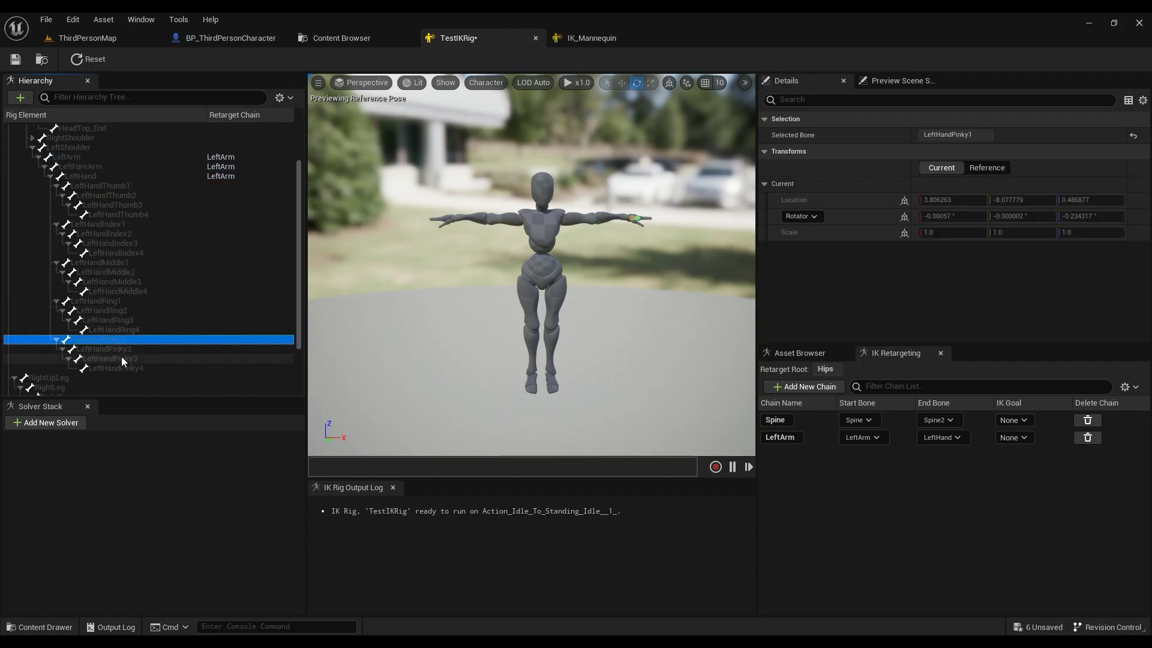
pyautogui.click(124, 349)
pyautogui.press('f')
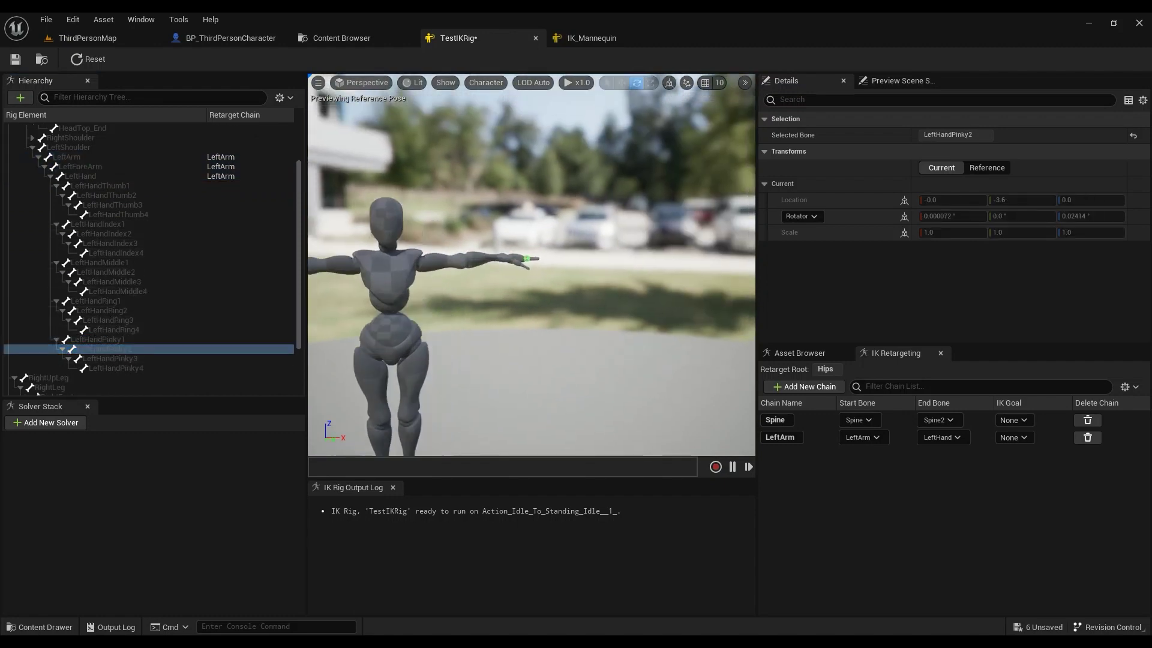
# - Inspect pinky_01_l, the start bone of IK_Mannequin's LeftPinky chain, up close on the hand
pyautogui.click(593, 37)
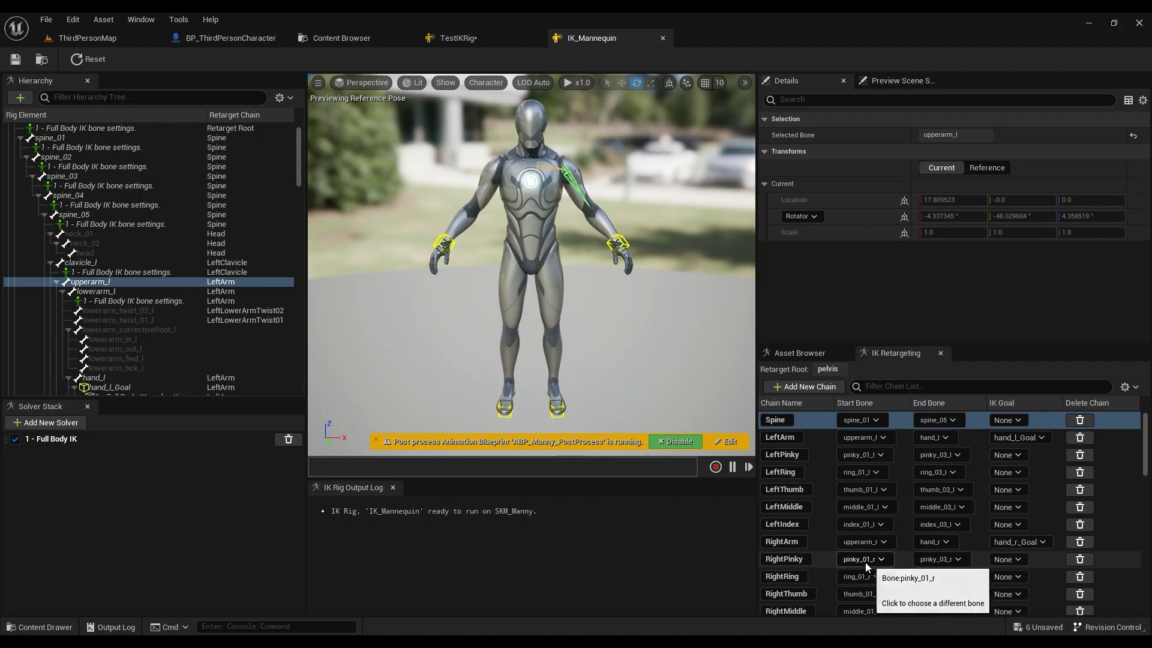
pyautogui.scroll(-6, 127, 322)
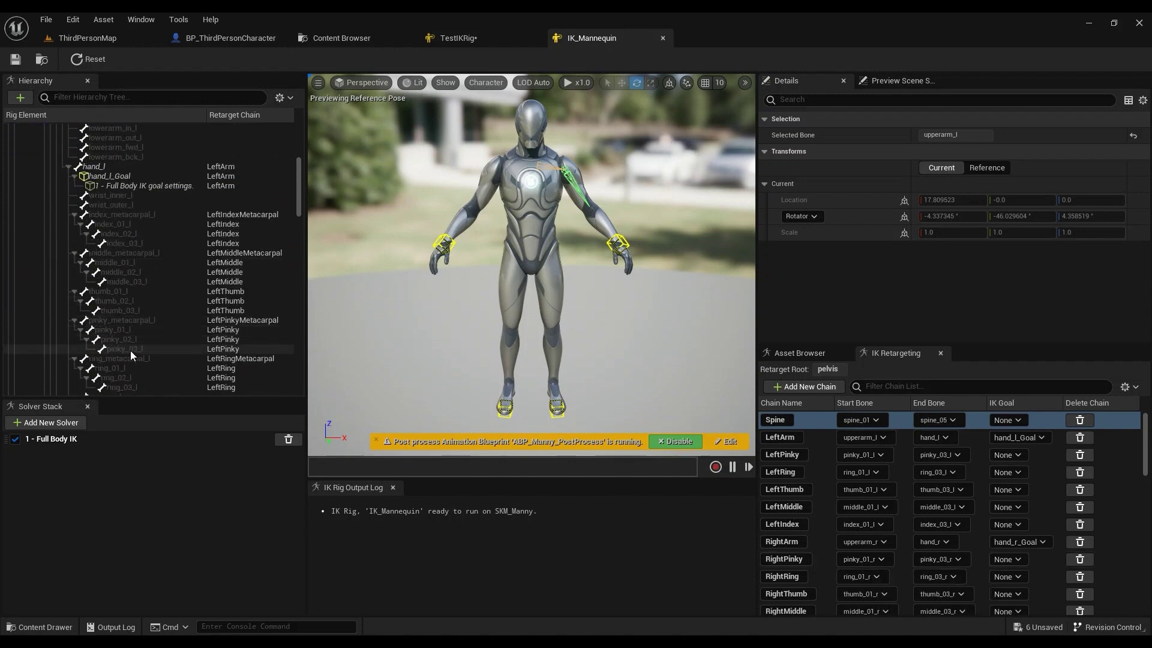
pyautogui.click(129, 330)
pyautogui.press('f')
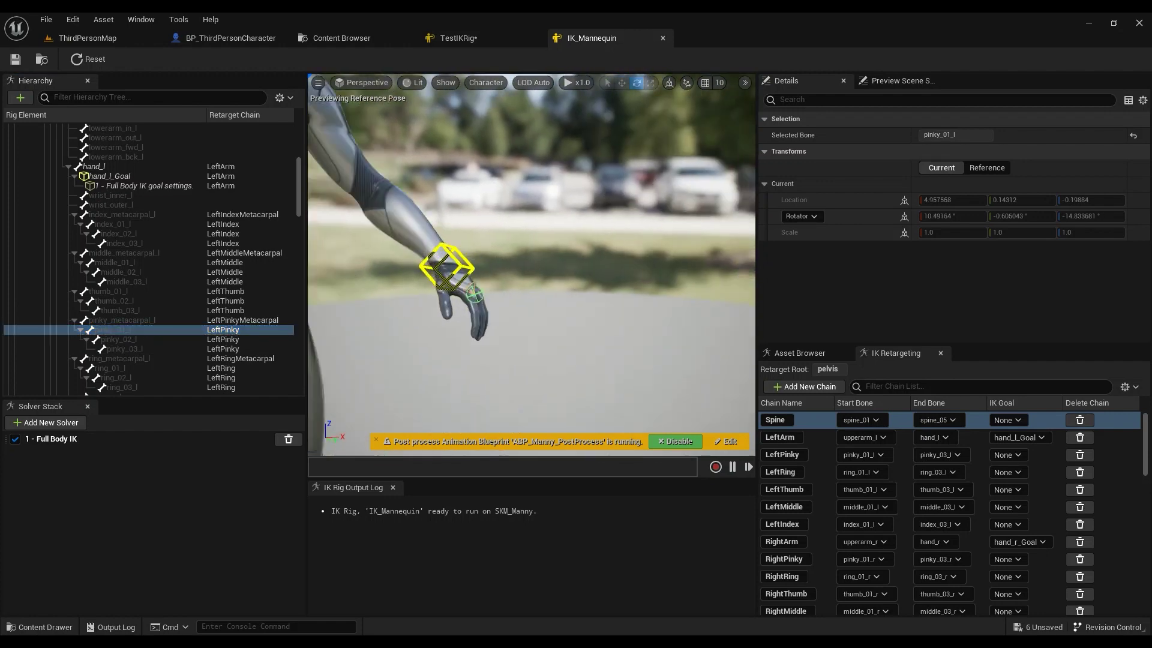
pyautogui.moveTo(524, 235); pyautogui.dragTo(380, 234, button='right')
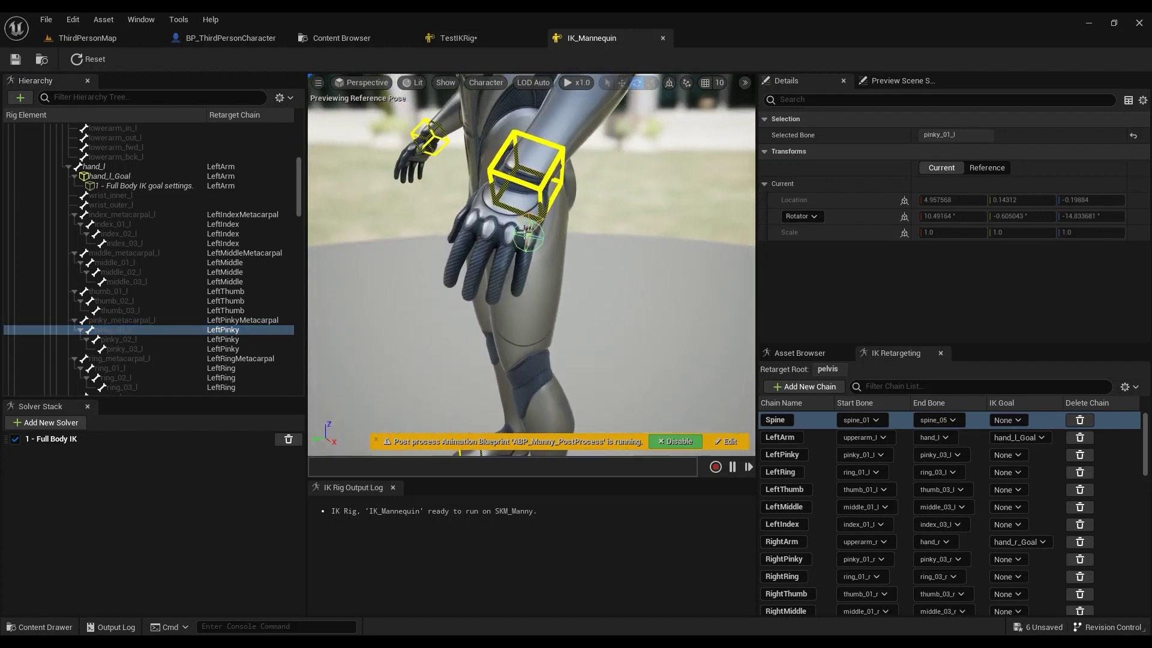
# - Compare the position of LeftHandPinky1 in TestIKRig with that of pinky_01_l in IK_Mannequin at close range
pyautogui.click(462, 39)
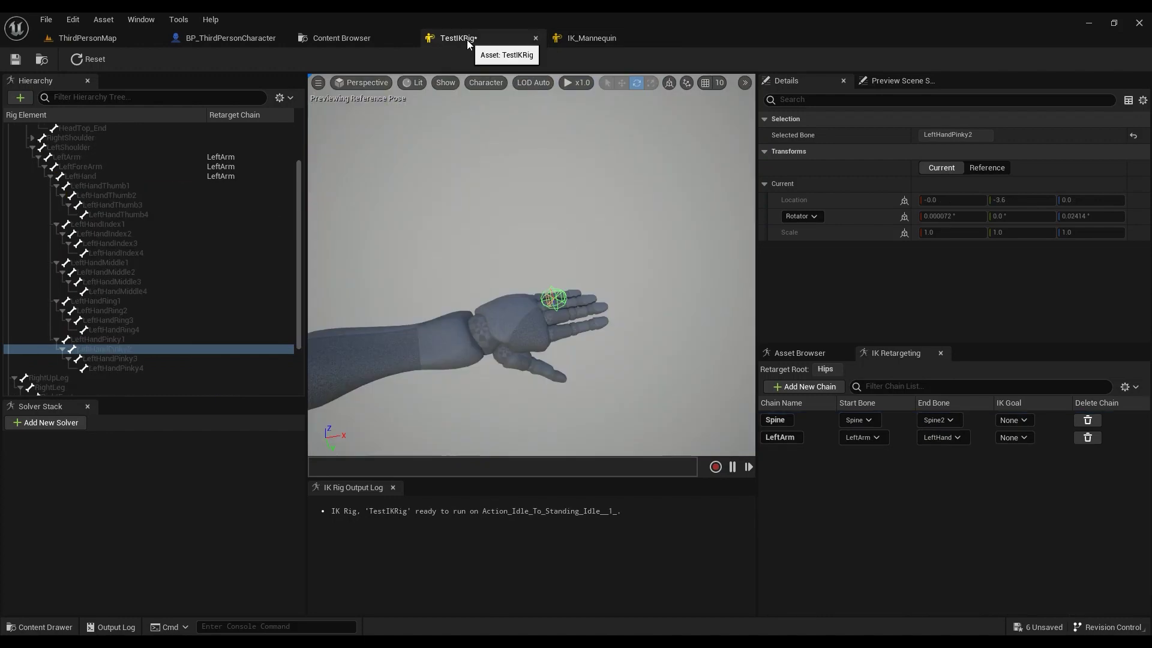
pyautogui.click(118, 341)
pyautogui.moveTo(624, 290); pyautogui.dragTo(619, 311, button='right')
pyautogui.press('w')
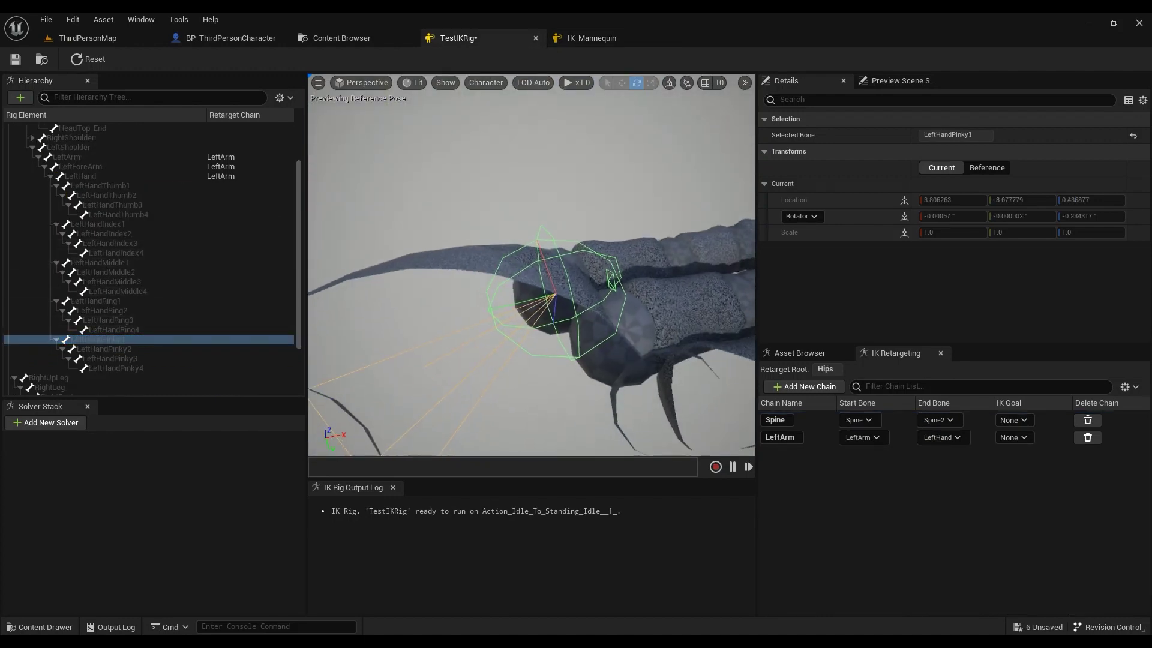
pyautogui.click(591, 37)
pyautogui.moveTo(570, 206); pyautogui.dragTo(612, 225, button='right')
pyautogui.press('d')
pyautogui.press('w')
pyautogui.press('a')
pyautogui.press('w')
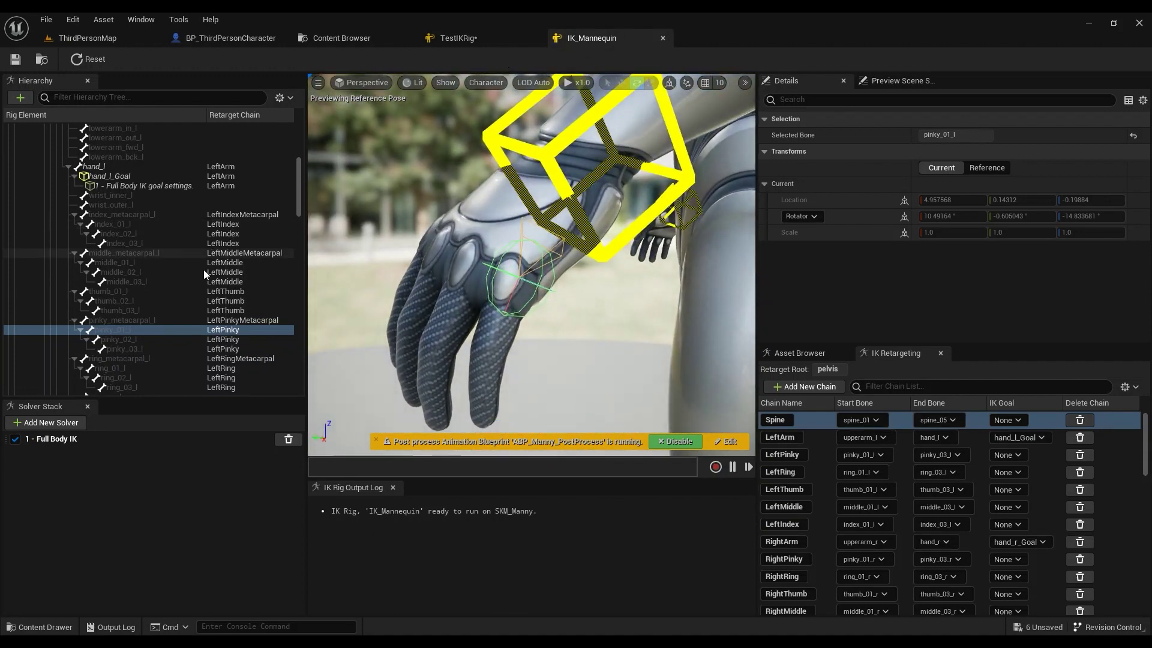
pyautogui.click(128, 340)
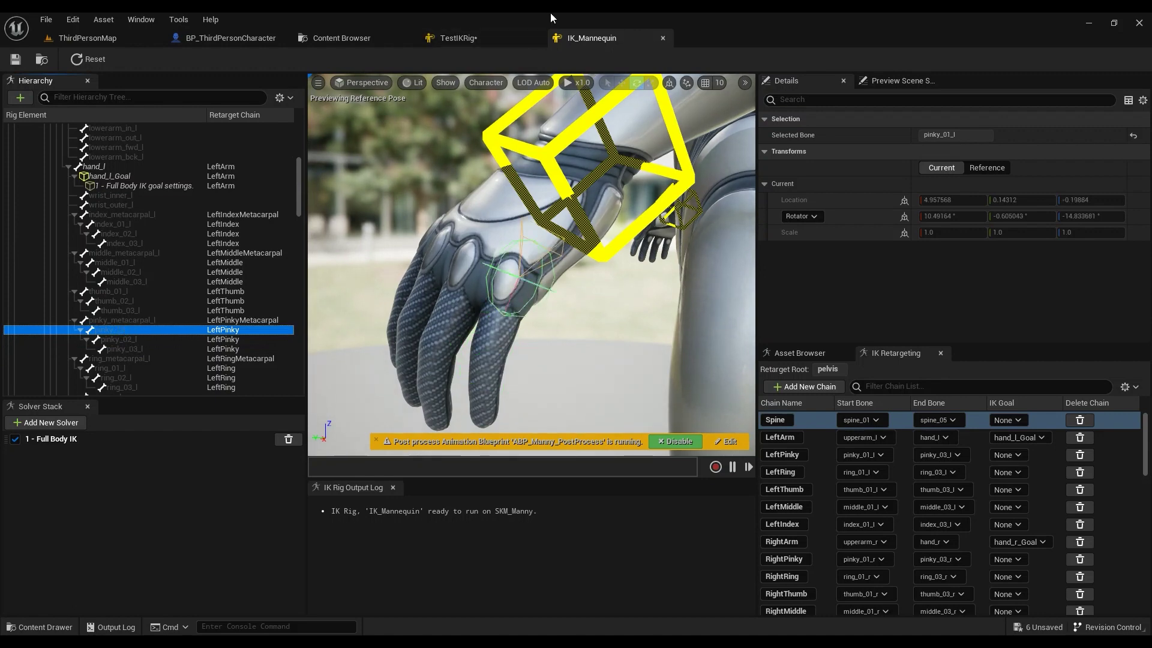
# - Examine each left pinky bone of TestIKRig, from LeftHandPinky1 to LeftHandPinky4, on the previewed hand
pyautogui.click(522, 38)
pyautogui.scroll(-5, 561, 304)
pyautogui.moveTo(562, 305); pyautogui.dragTo(546, 314, button='right')
pyautogui.click(110, 350)
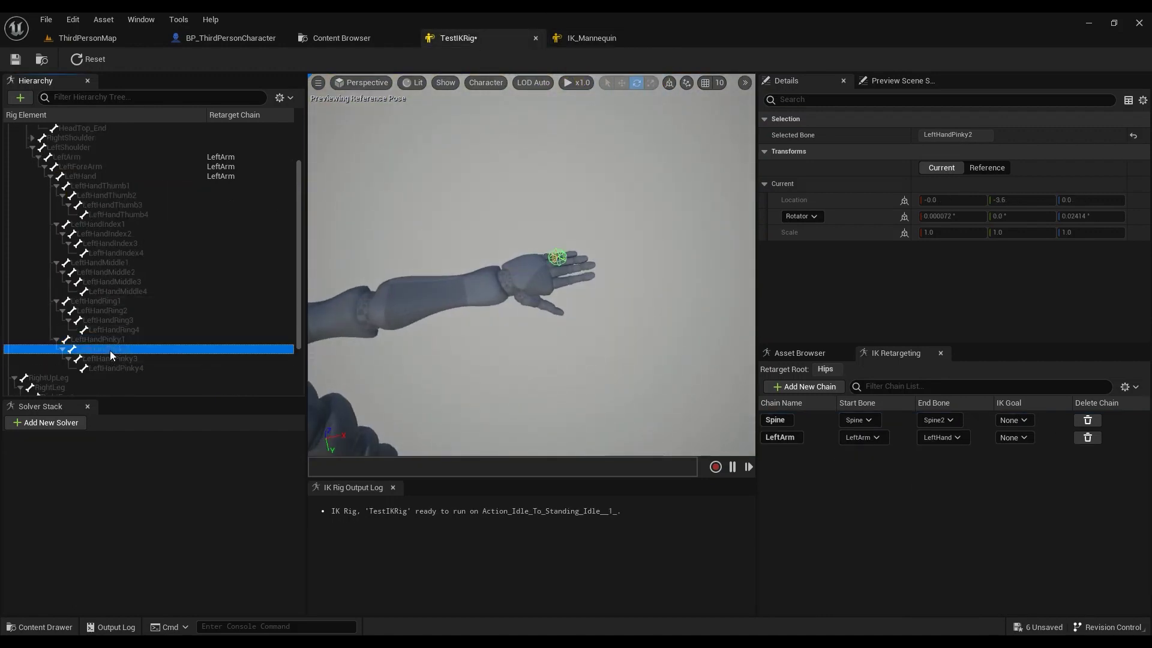
pyautogui.click(112, 359)
pyautogui.click(112, 369)
pyautogui.click(109, 341)
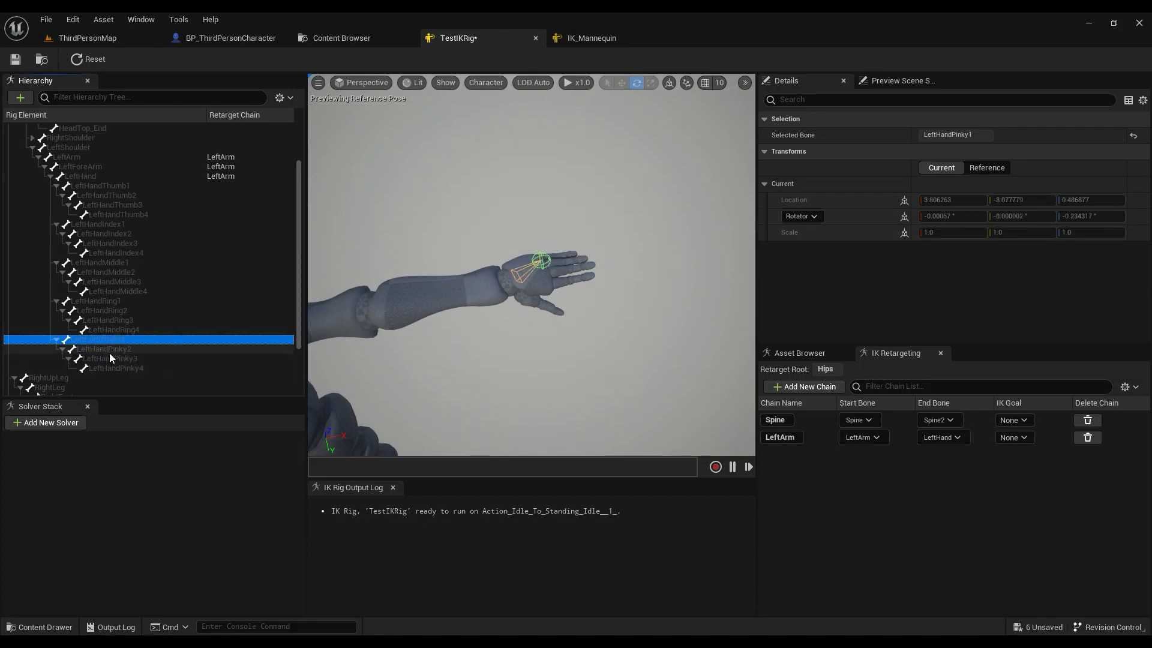
# - Add a retarget chain named LeftPinky to TestIKRig from bone LeftHandPinky2 to LeftHandPinky4, without a goal
pyautogui.click(109, 351)
pyautogui.keyDown('shift'); pyautogui.click(122, 369); pyautogui.keyUp('shift')
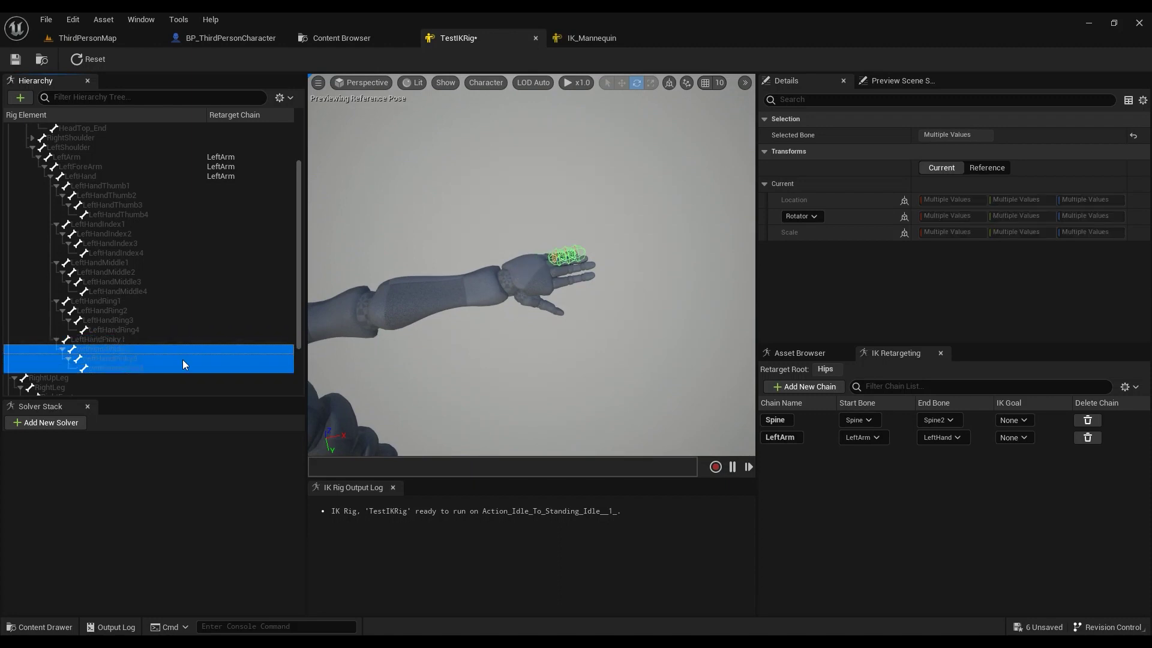
pyautogui.scroll(3, 539, 270)
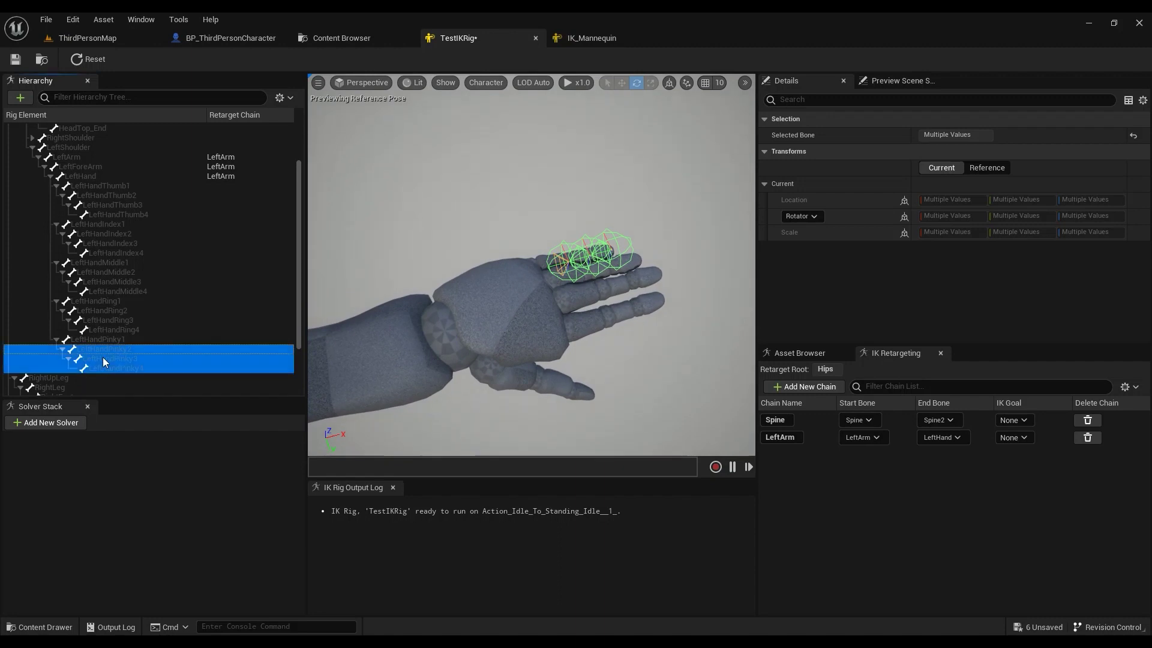
pyautogui.rightClick(102, 358)
pyautogui.click(165, 564)
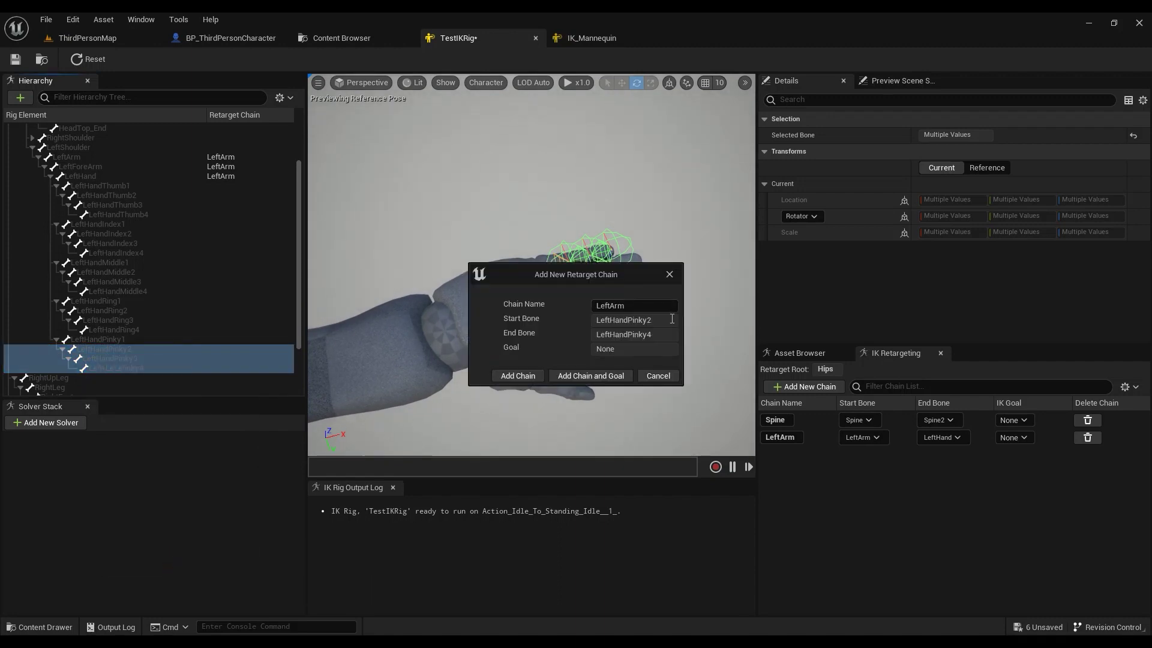
pyautogui.moveTo(627, 307); pyautogui.dragTo(611, 308)
pyautogui.click(521, 376)
# - Compare the LeftPinky chain name in IK_Mannequin with the one in TestIKRig
pyautogui.click(585, 36)
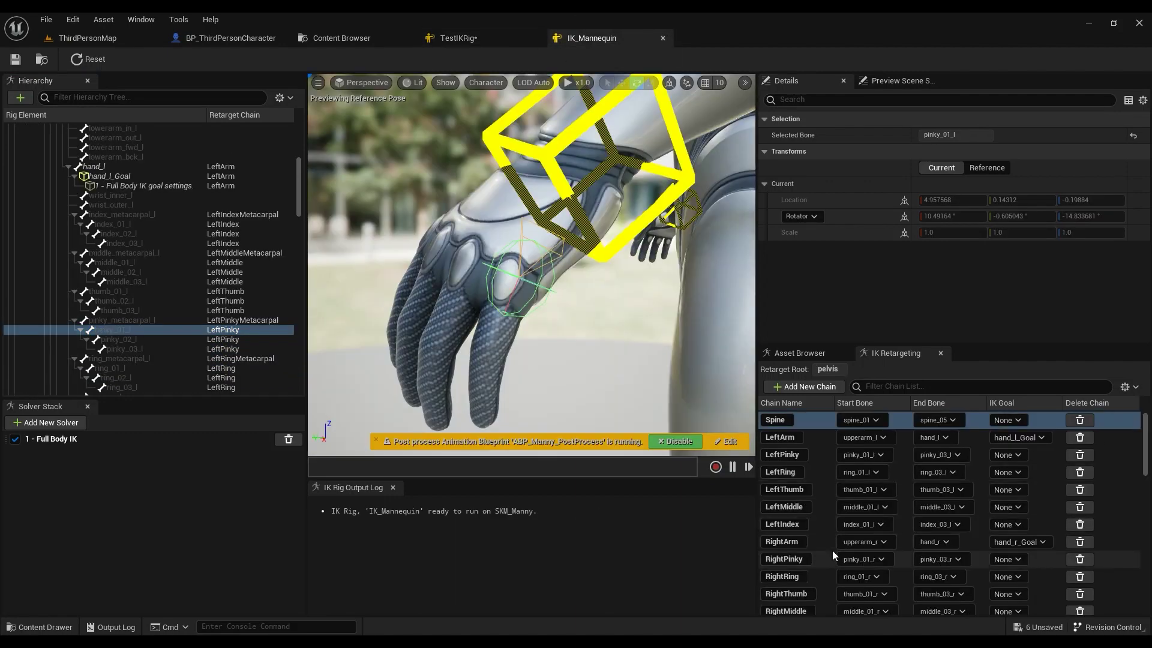
pyautogui.doubleClick(800, 456)
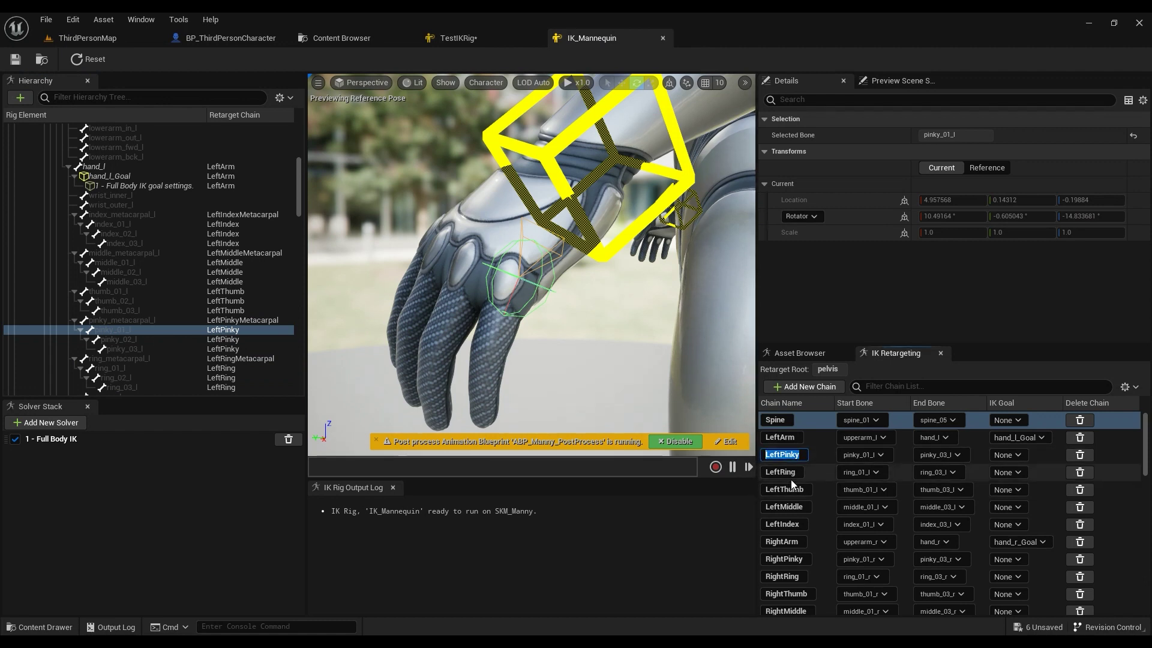
pyautogui.click(464, 37)
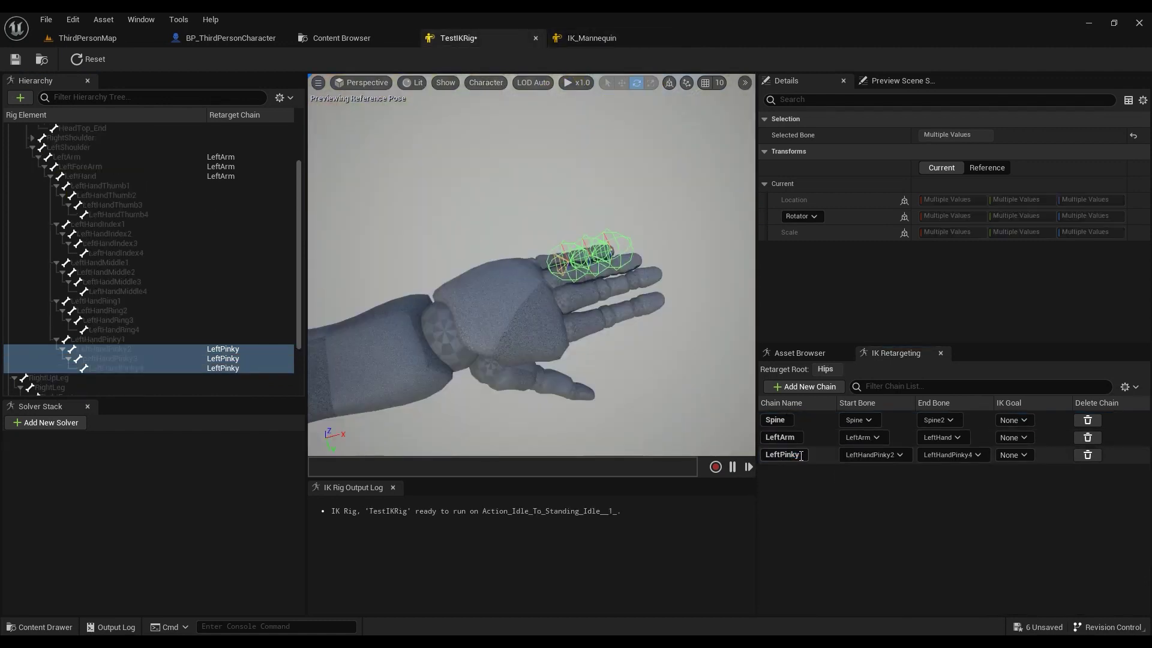
pyautogui.click(819, 487)
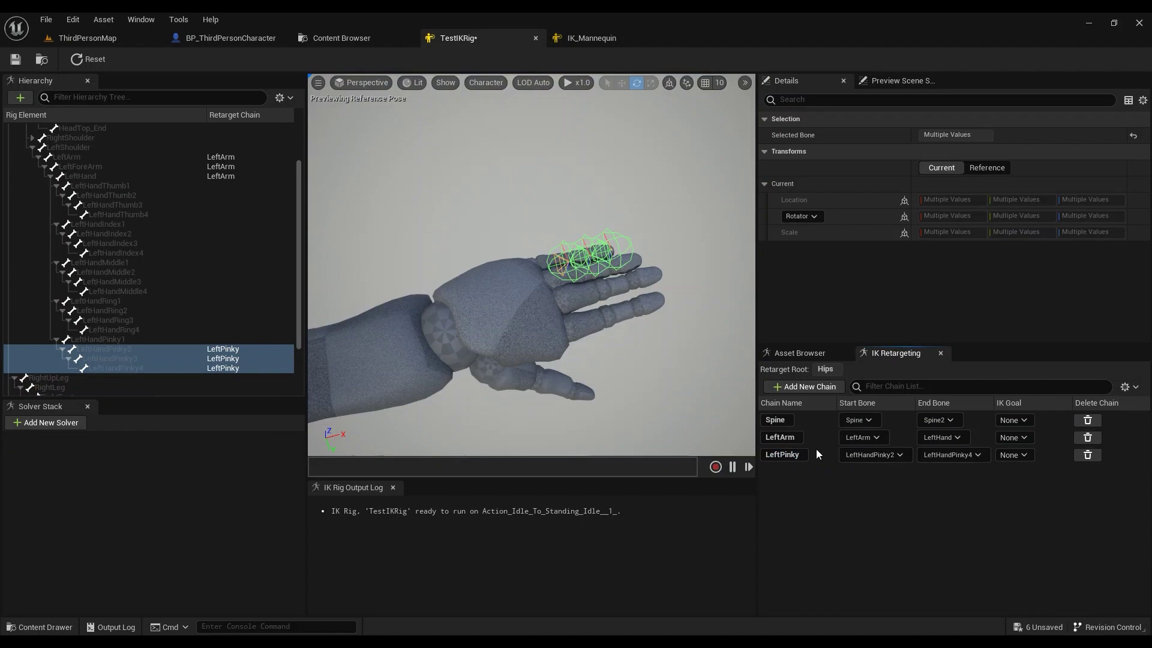
# - Inspect the RightArm chain's start and end bones, upperarm_r and hand_r, in the IK_Mannequin hierarchy
pyautogui.click(577, 37)
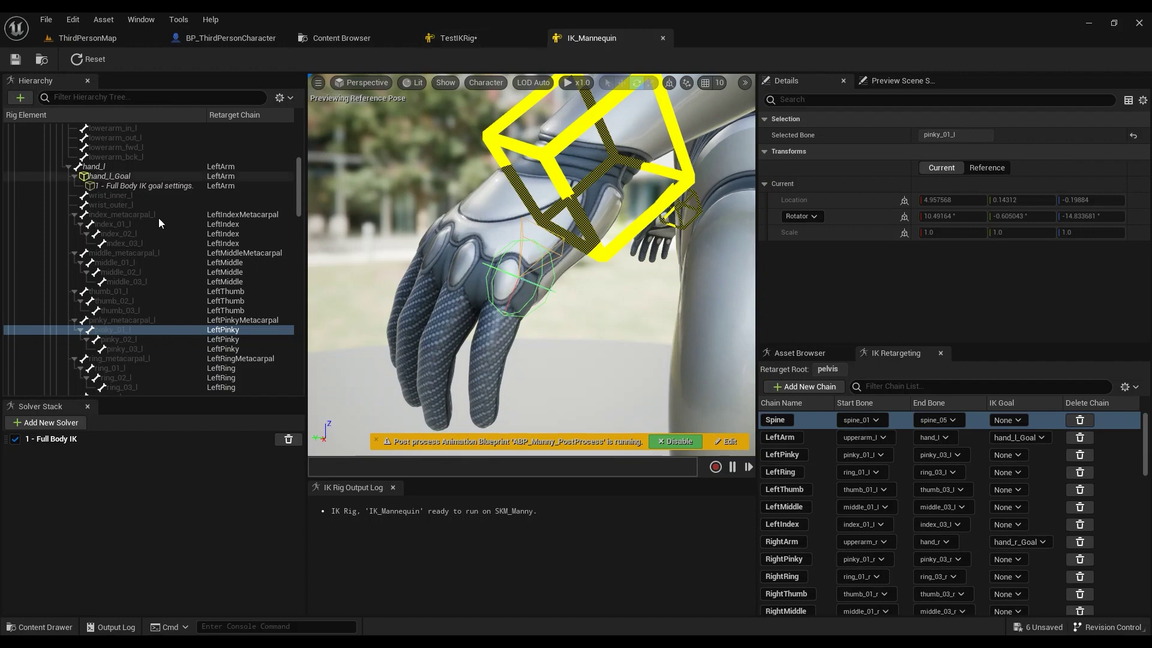
pyautogui.click(68, 166)
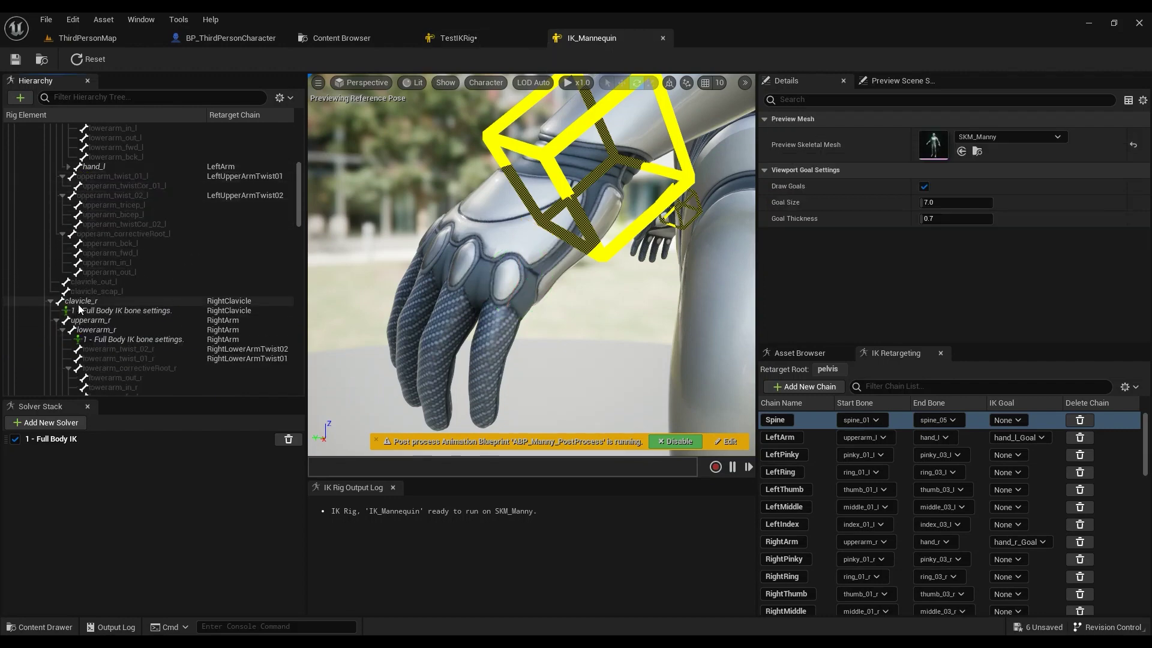
pyautogui.click(93, 321)
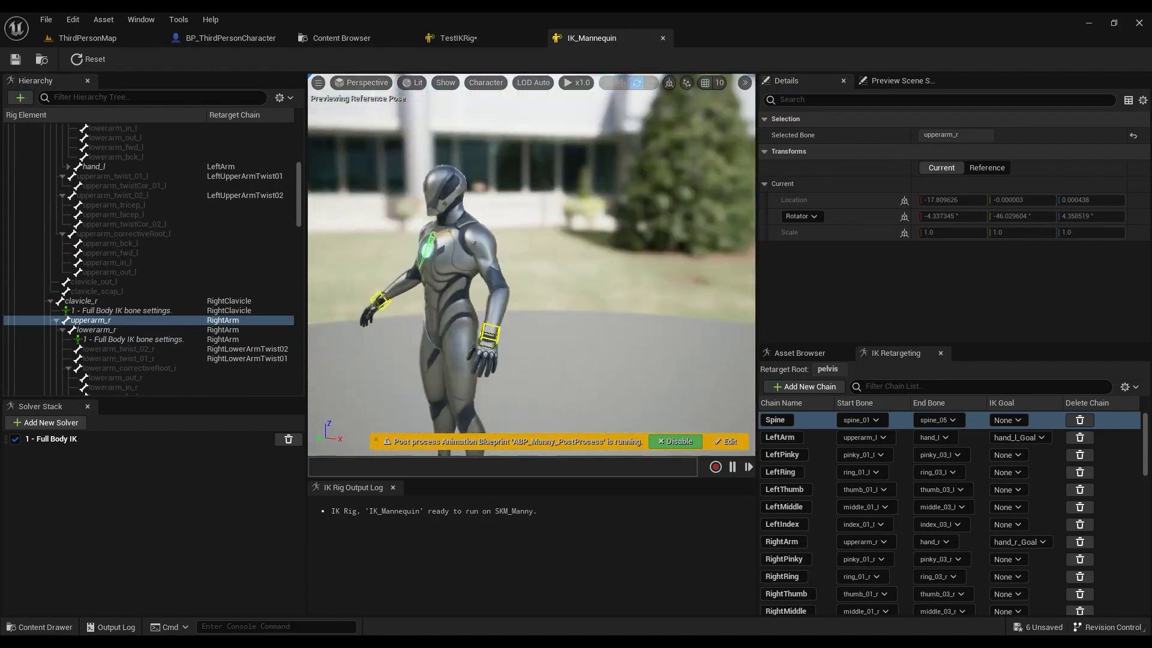
pyautogui.scroll(-2, 87, 329)
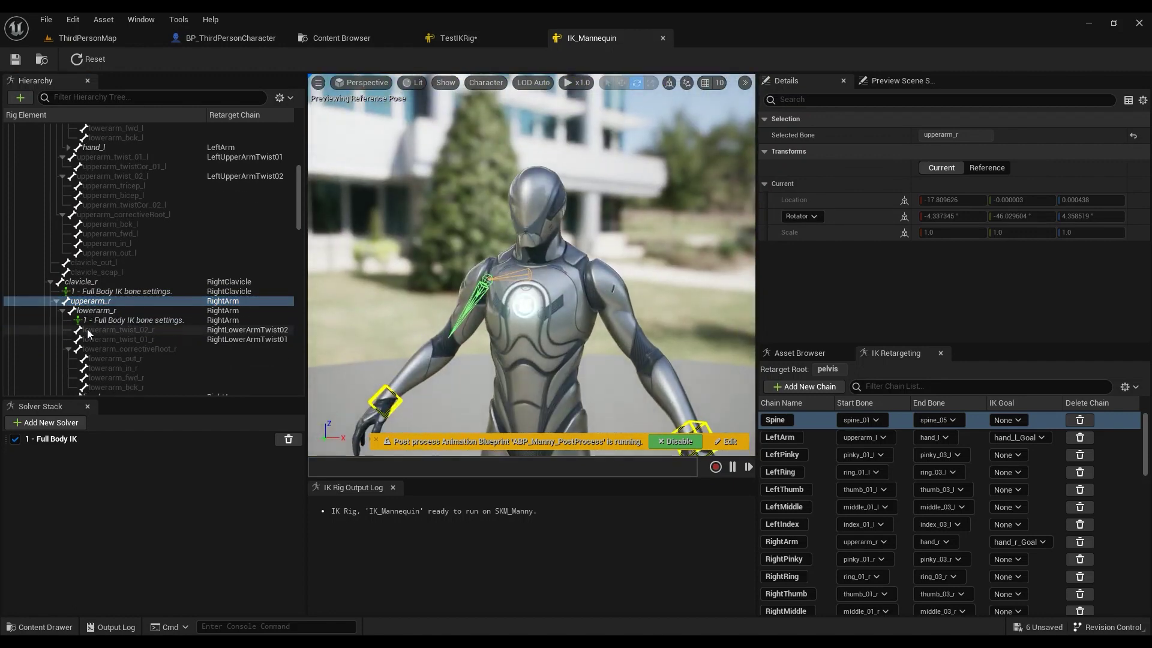
pyautogui.click(132, 379)
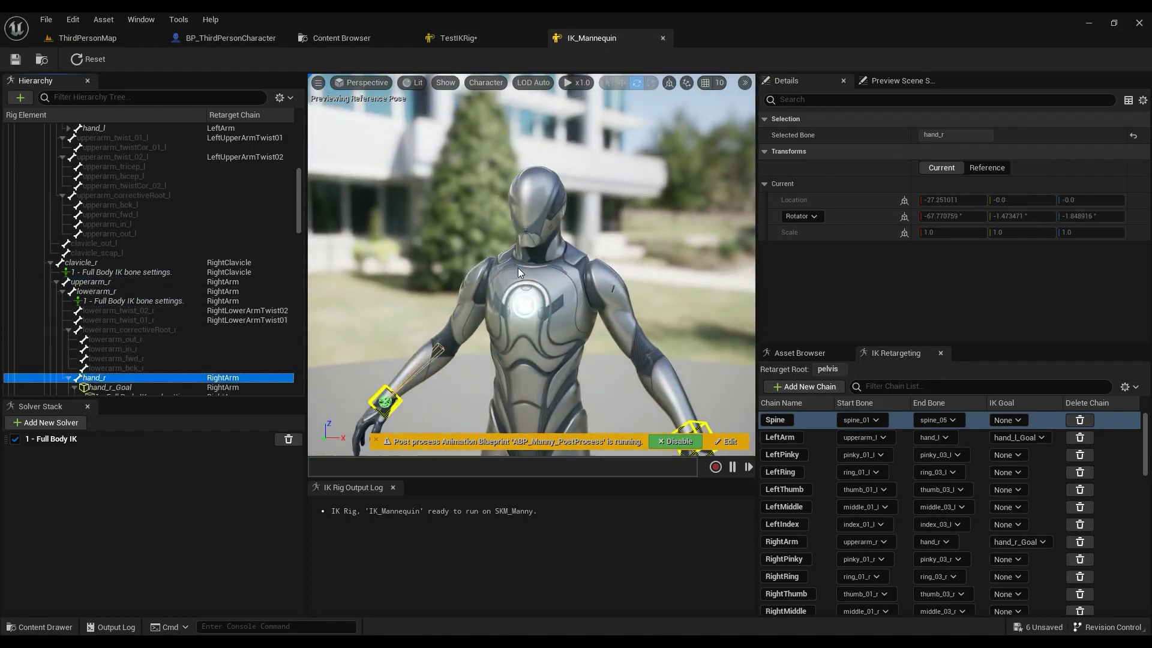
# - Add a retarget chain named RightArm to TestIKRig from bone RightArm to RightHand, without a goal
pyautogui.click(504, 37)
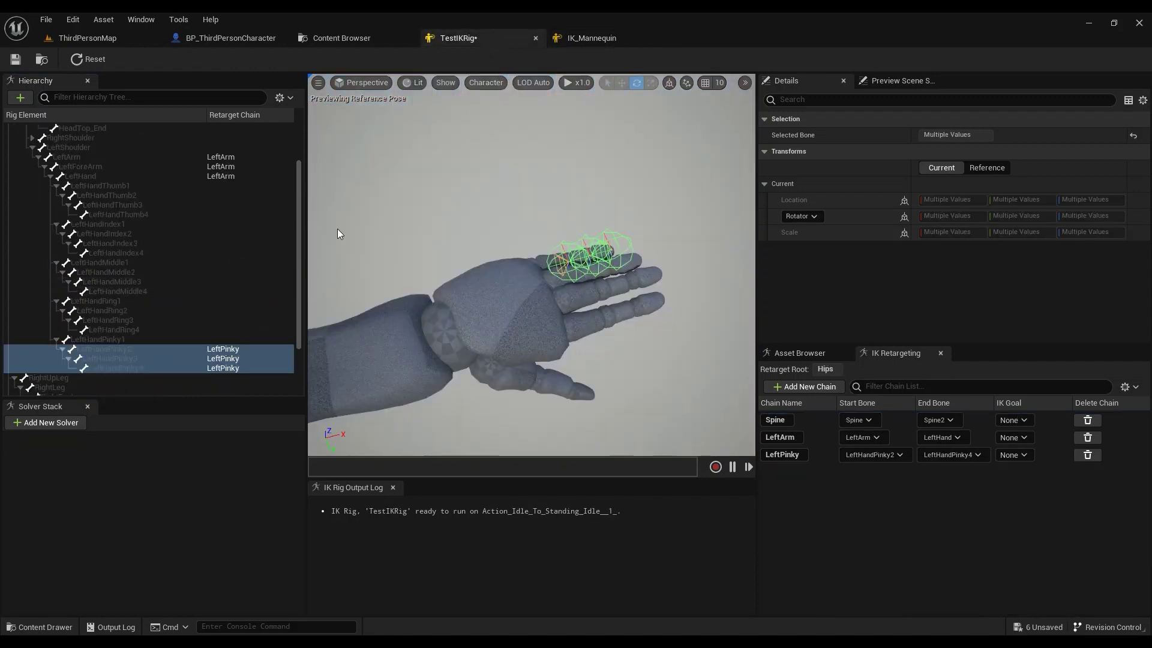
pyautogui.moveTo(338, 234); pyautogui.dragTo(315, 216, button='right')
pyautogui.moveTo(327, 258); pyautogui.dragTo(378, 353)
pyautogui.scroll(-2, 75, 353)
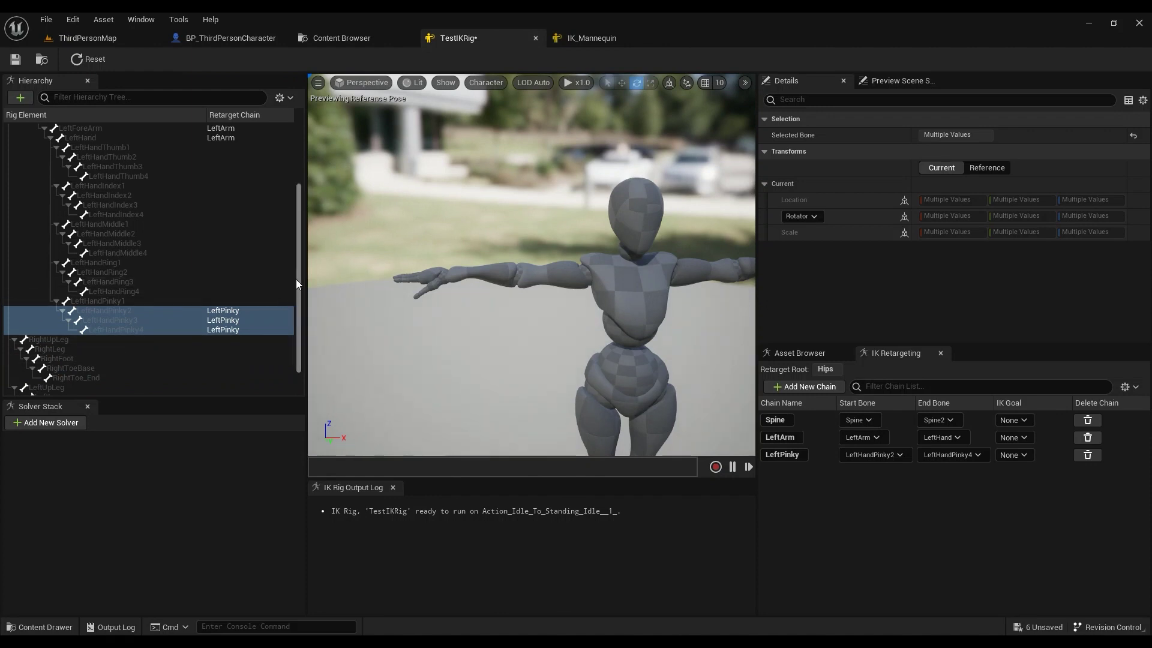
pyautogui.moveTo(296, 279); pyautogui.dragTo(297, 221)
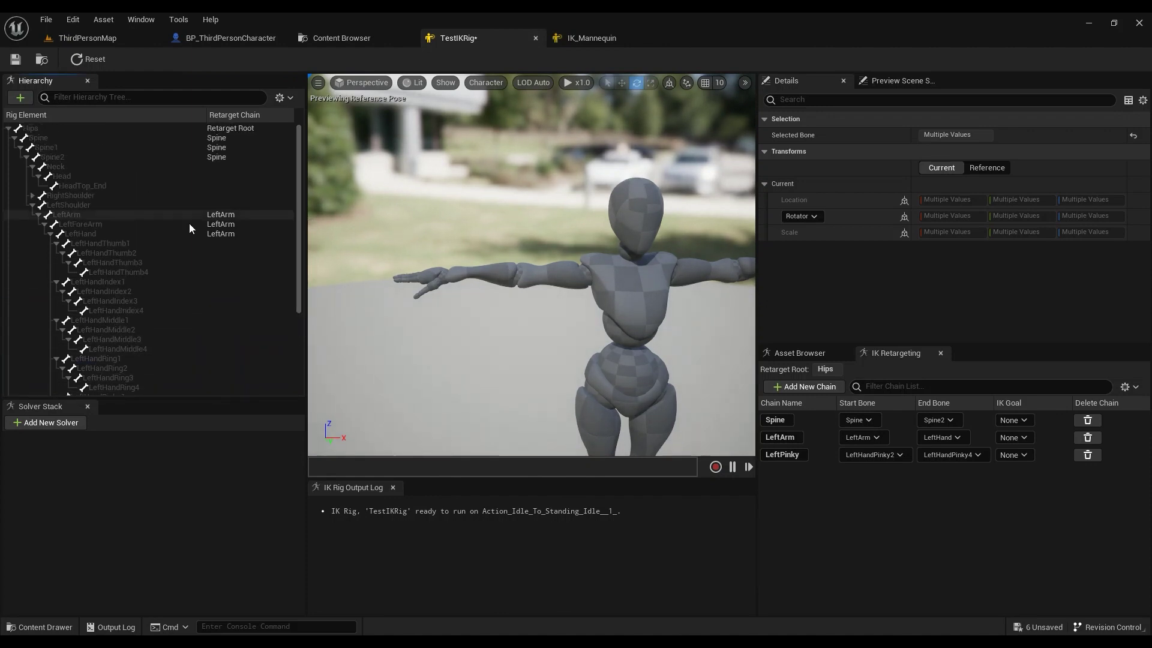
pyautogui.click(32, 195)
pyautogui.click(91, 196)
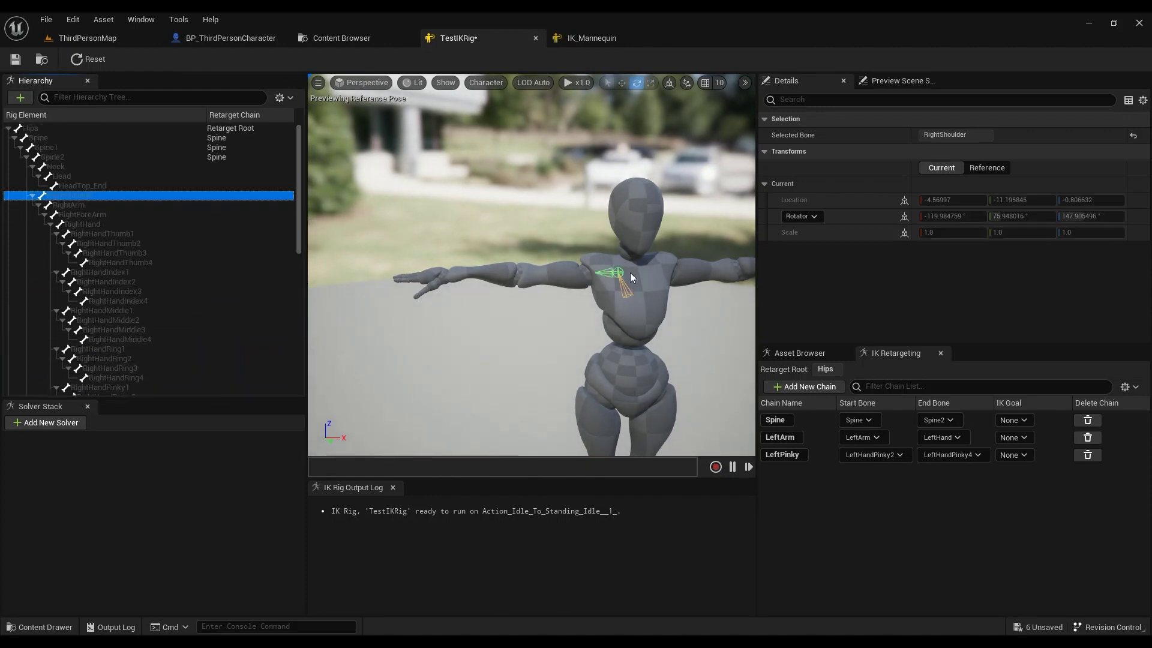
pyautogui.click(70, 205)
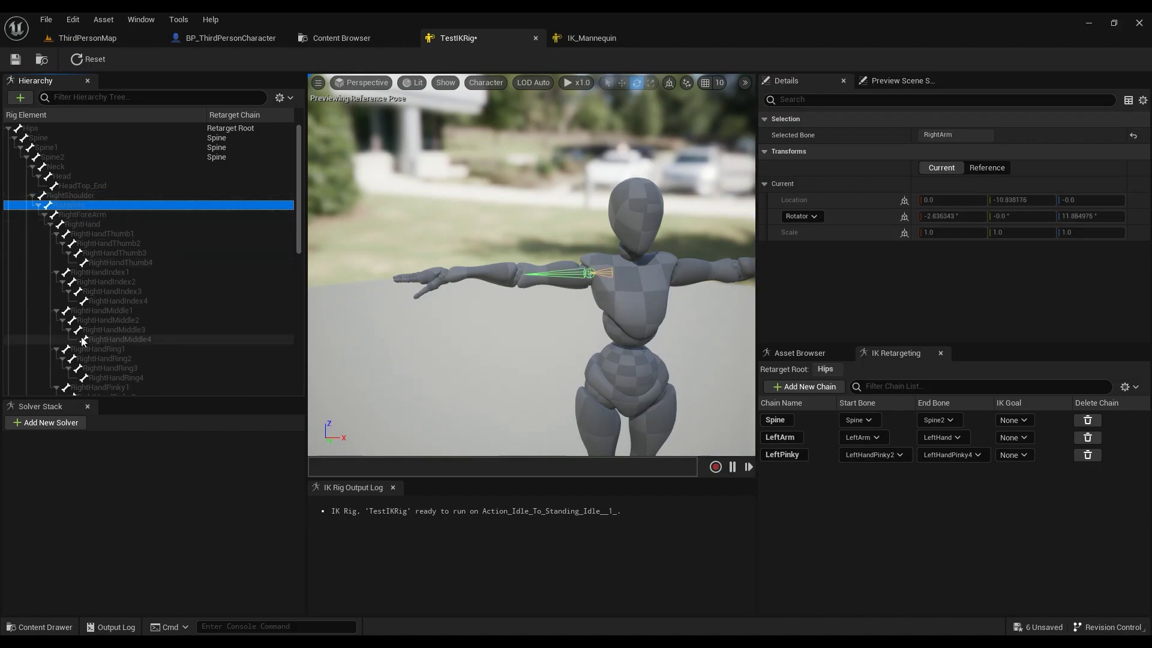
pyautogui.keyDown('shift'); pyautogui.click(91, 222); pyautogui.keyUp('shift')
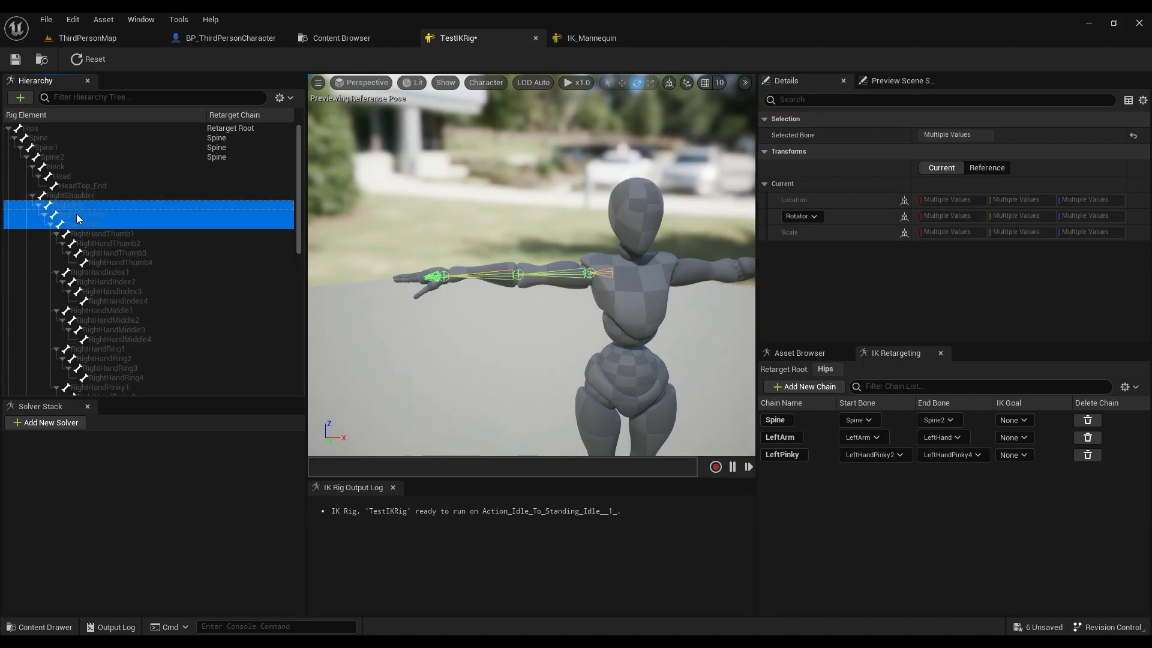
pyautogui.rightClick(76, 213)
pyautogui.click(123, 420)
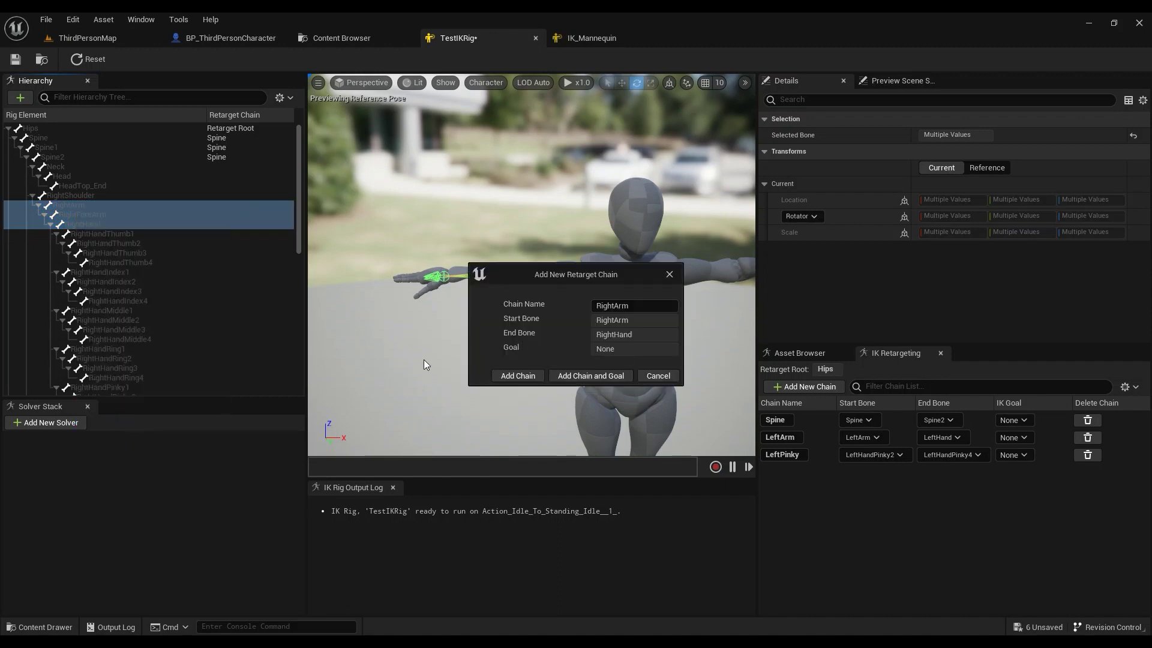
pyautogui.click(519, 375)
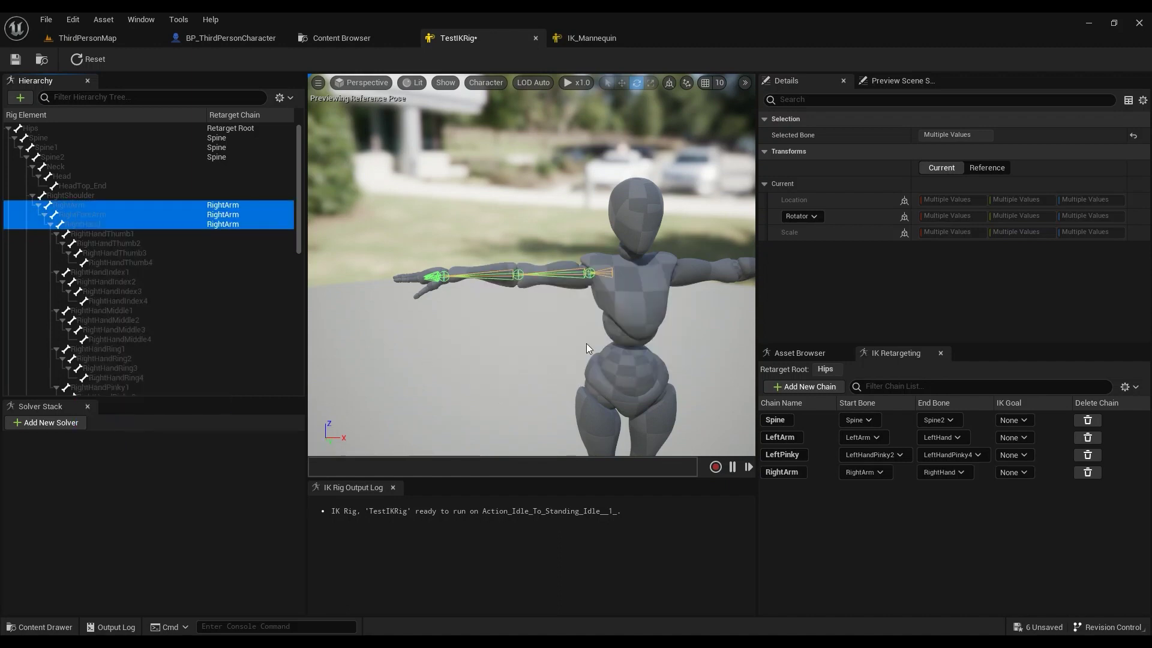
# - Inspect the RightLeg chain's start and end bones, thigh_r and ball_r, in the IK_Mannequin hierarchy
pyautogui.click(573, 38)
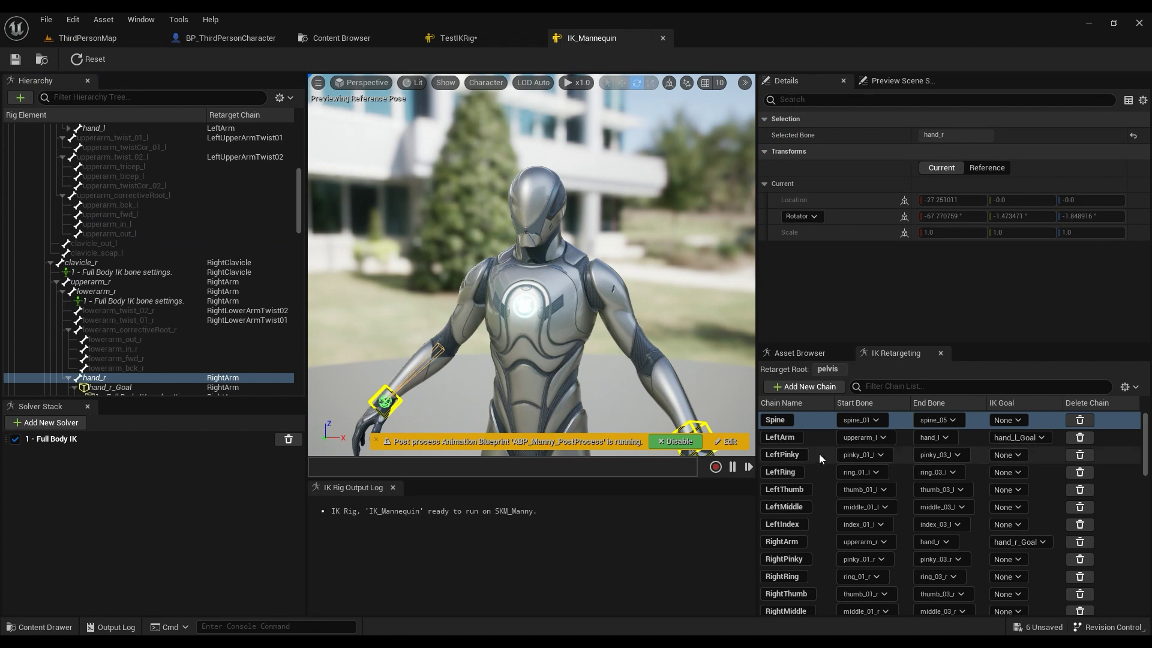
pyautogui.scroll(-1, 826, 506)
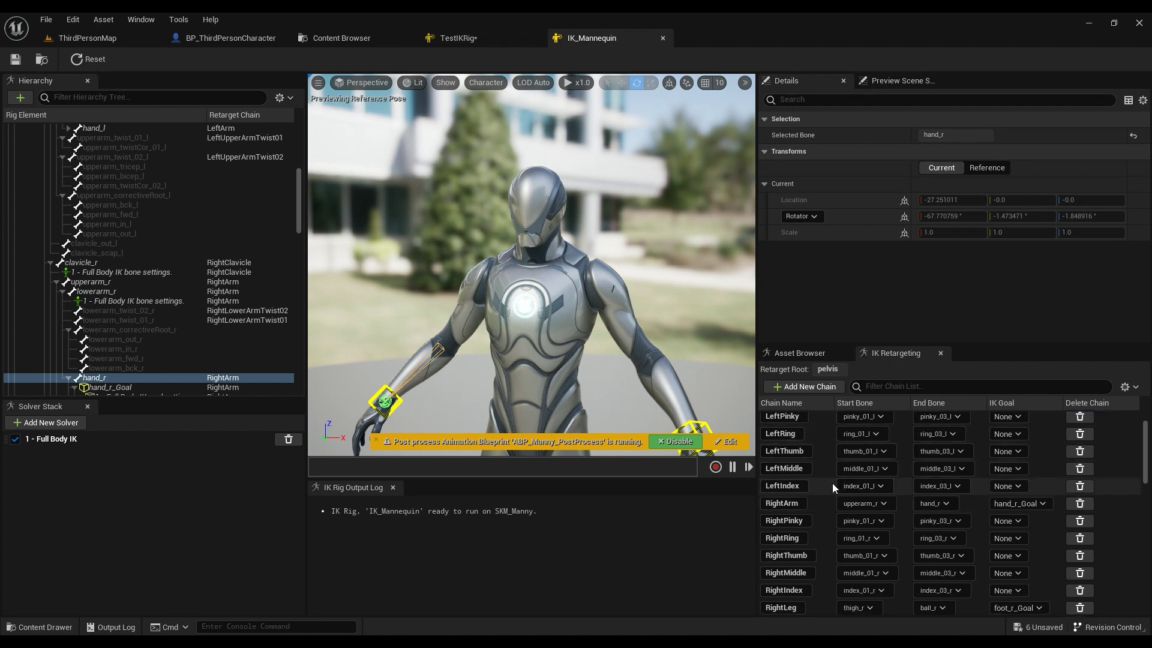
pyautogui.scroll(-3, 818, 541)
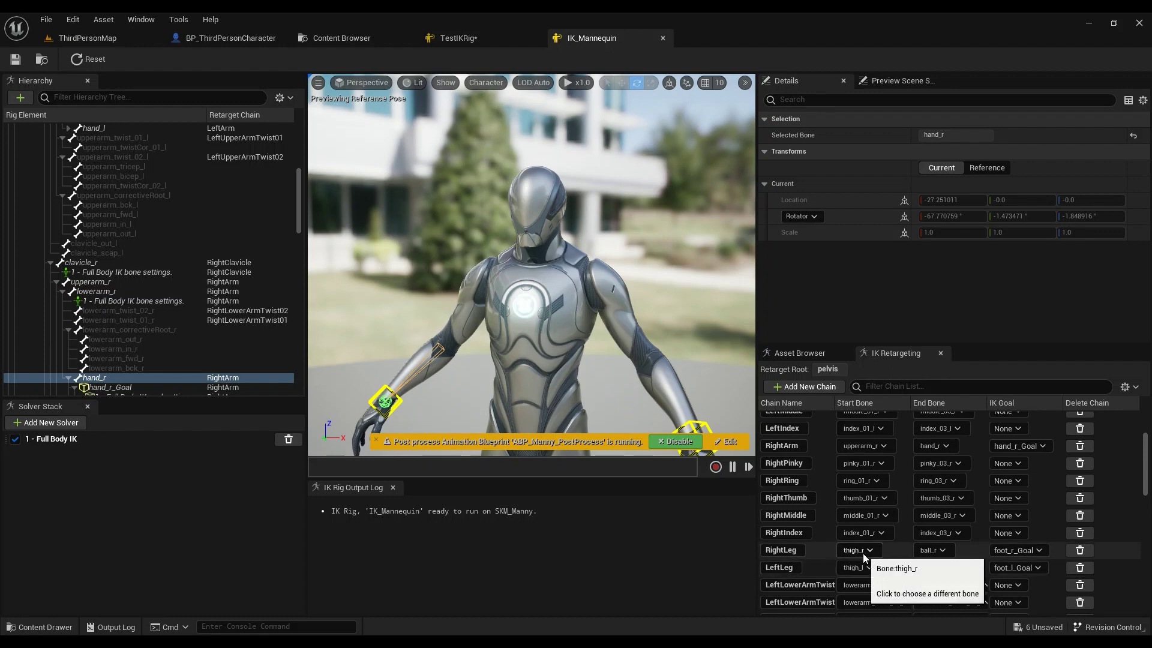
pyautogui.moveTo(298, 222); pyautogui.dragTo(299, 318)
pyautogui.click(150, 194)
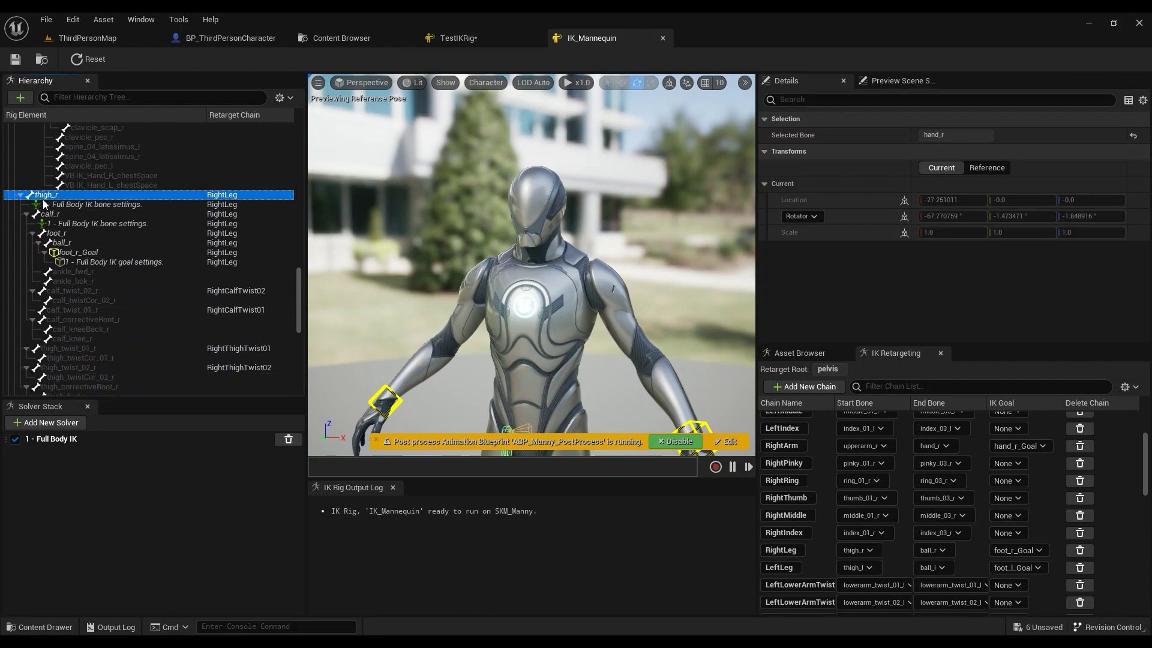
pyautogui.press('f')
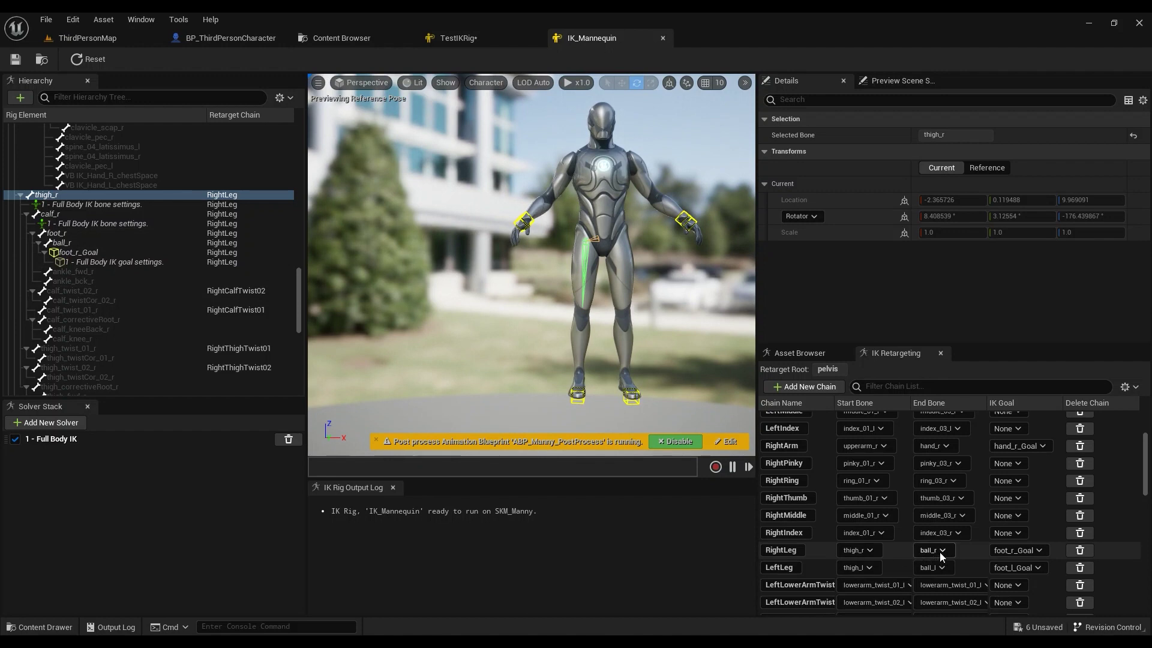
pyautogui.click(64, 241)
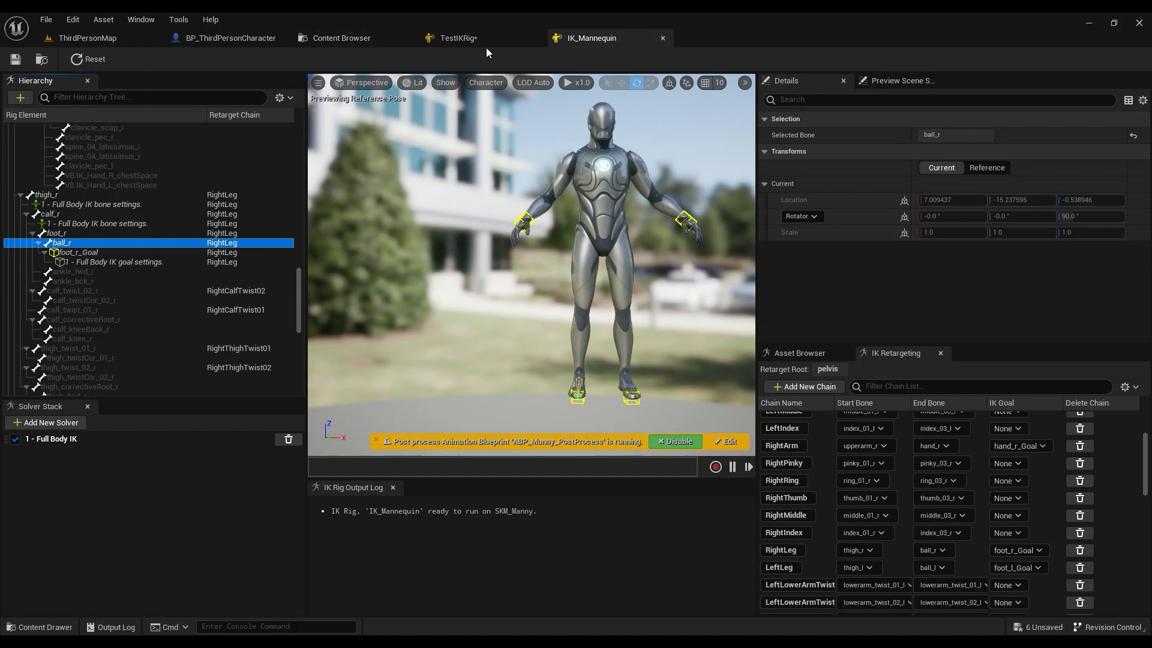
# - Locate the right leg's upper bone, RightUpLeg, in TestIKRig and compare it with the RightLeg chain of IK_Mannequin
pyautogui.click(459, 38)
pyautogui.click(28, 195)
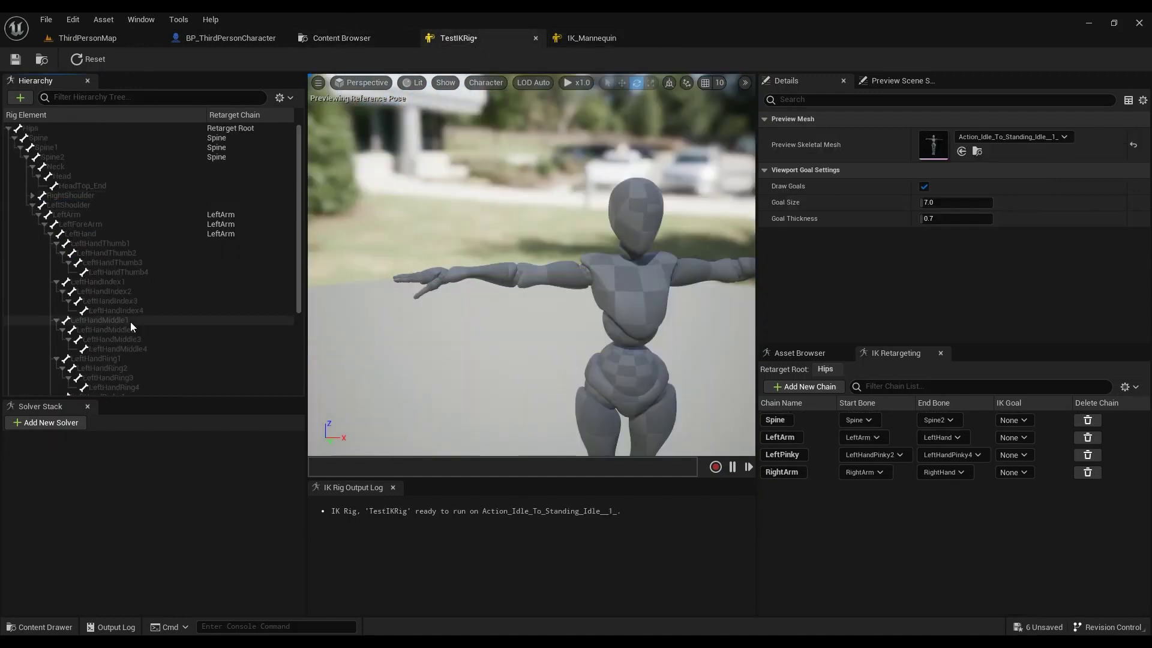
pyautogui.click(33, 204)
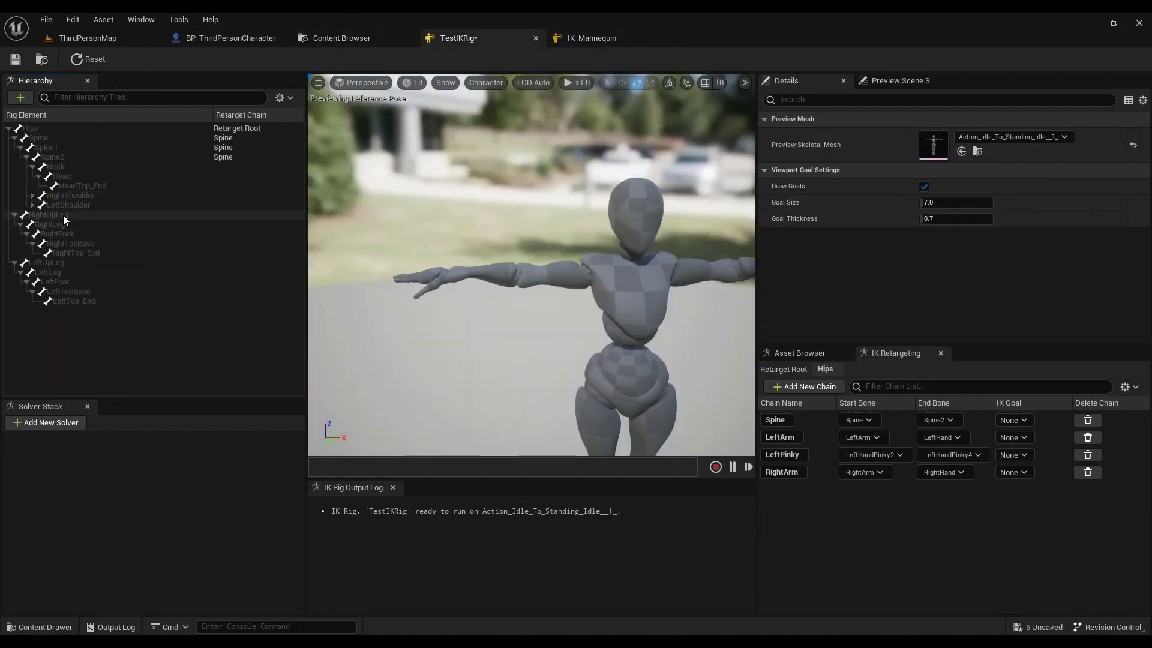
pyautogui.click(59, 214)
pyautogui.moveTo(541, 343); pyautogui.dragTo(565, 376, button='right')
pyautogui.click(59, 215)
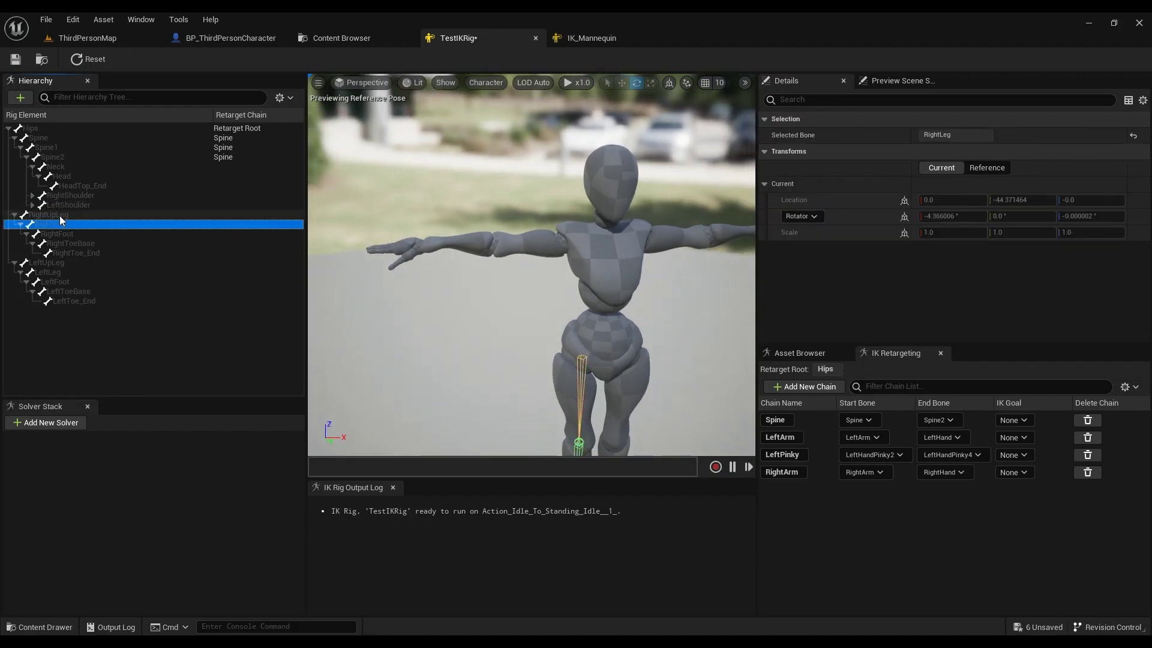
pyautogui.click(582, 38)
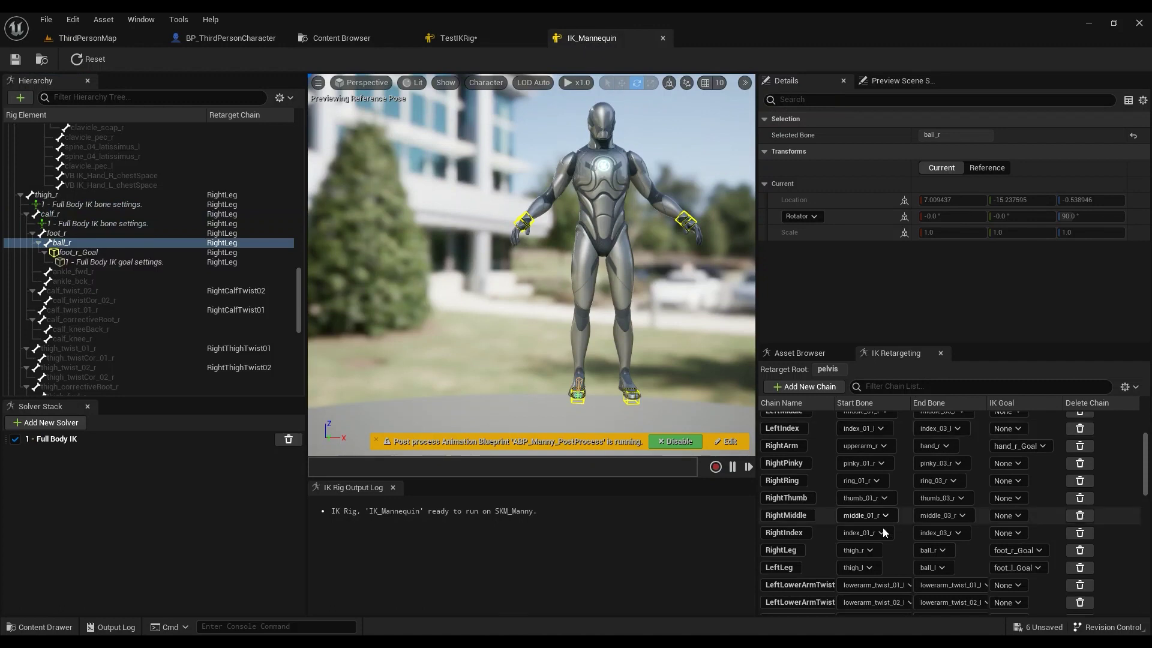
pyautogui.click(488, 38)
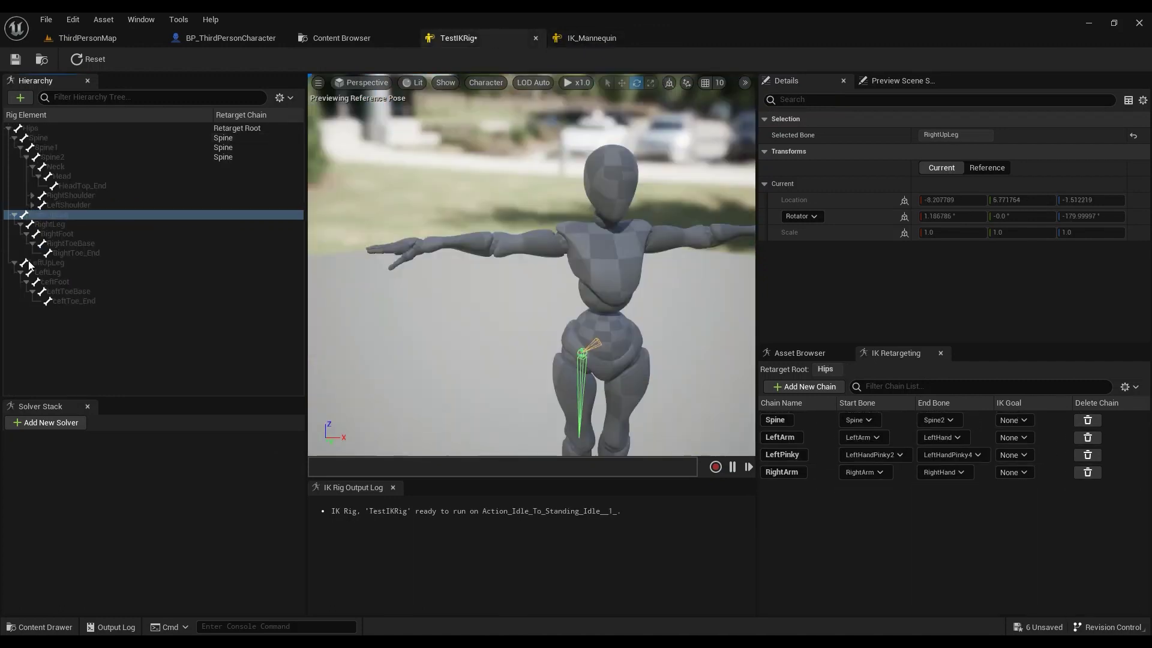
# - Examine RightFoot, RightToeBase and RightToe_End in TestIKRig and compare them with ball_r on the IK_Mannequin foot
pyautogui.click(67, 235)
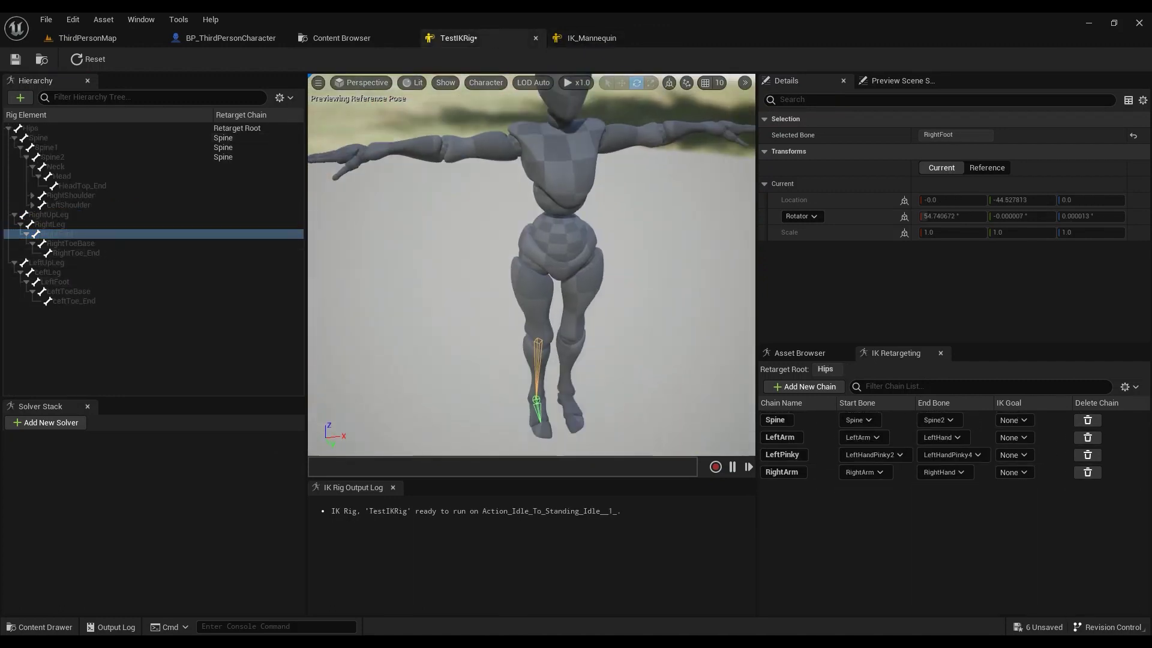
pyautogui.click(96, 244)
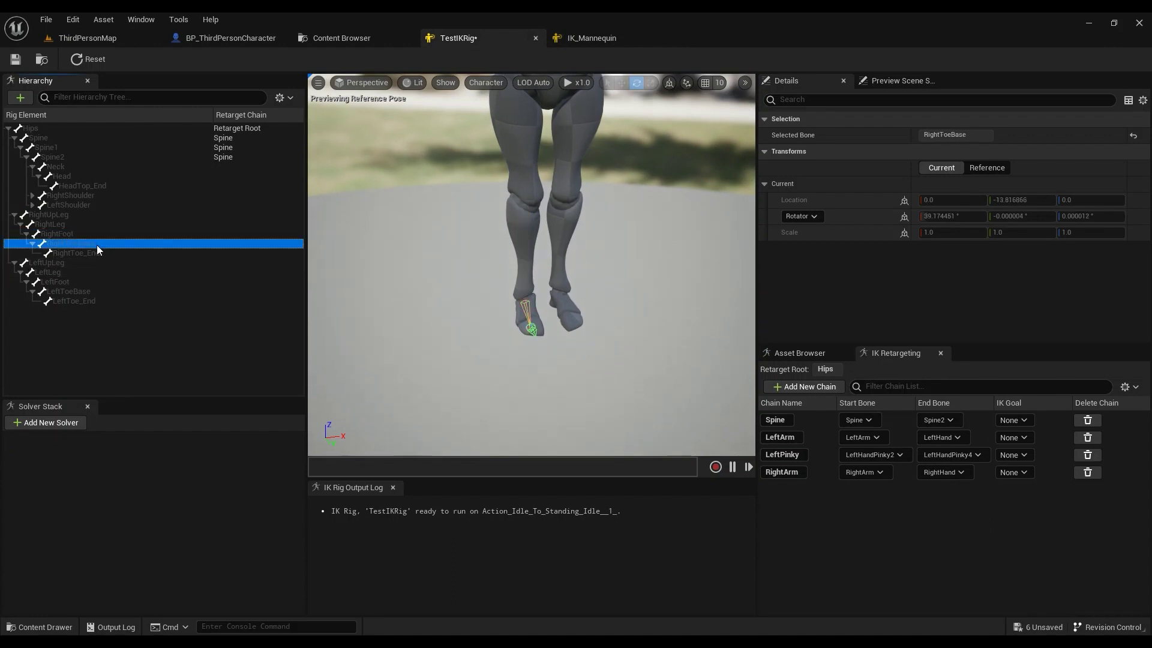
pyautogui.click(93, 255)
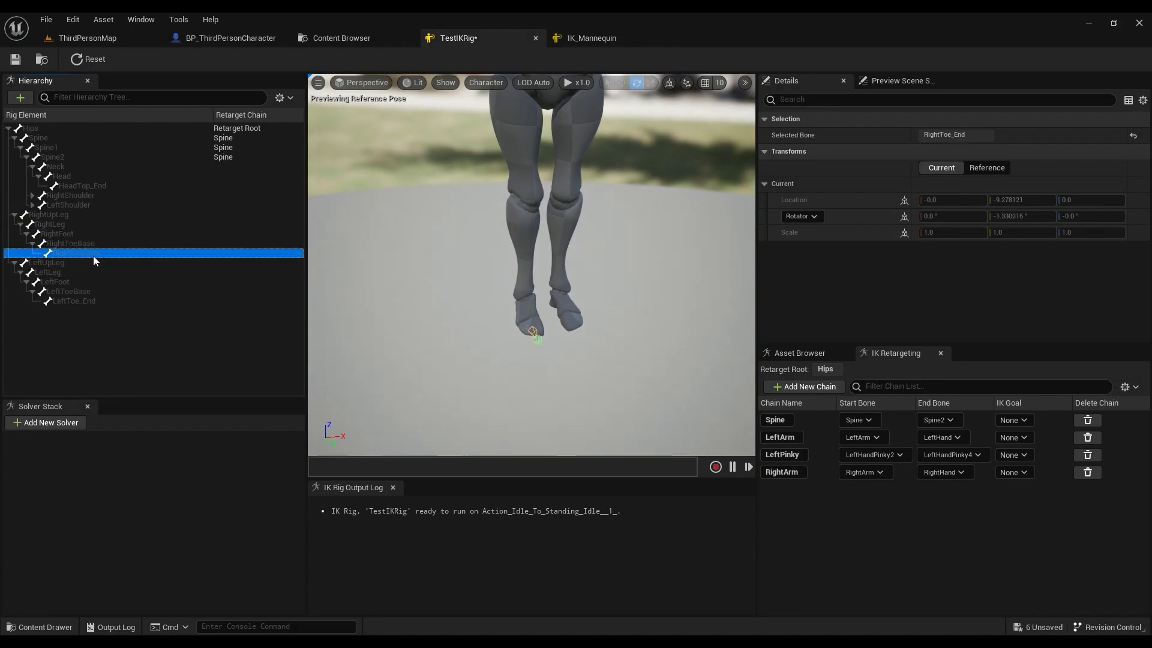
pyautogui.click(585, 37)
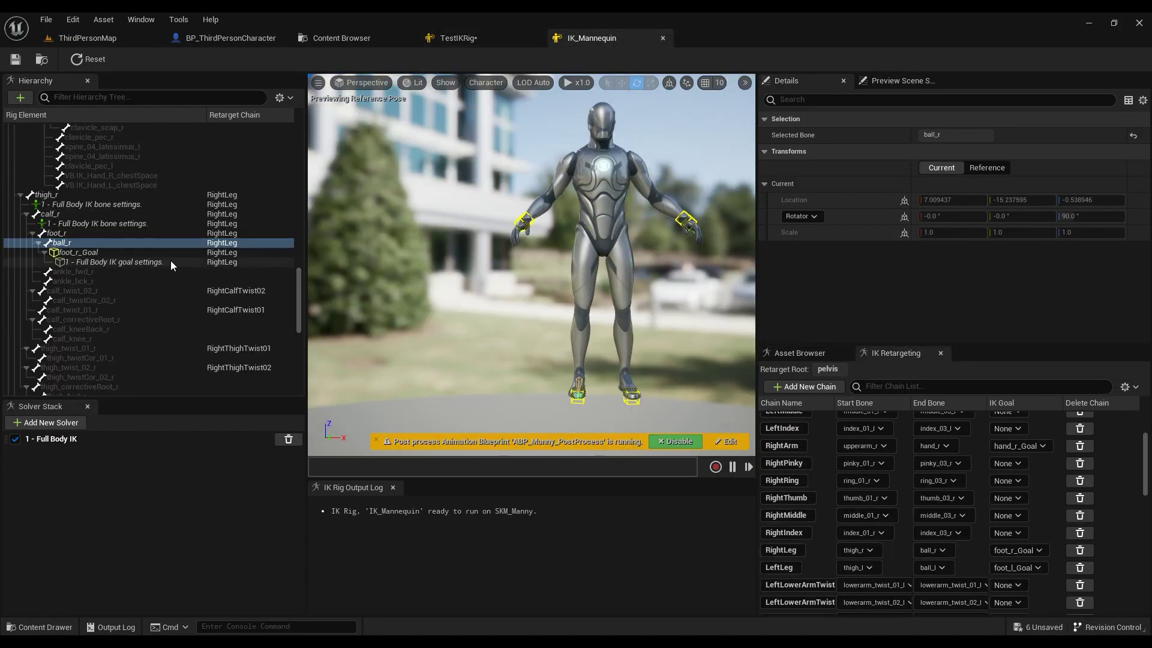
pyautogui.moveTo(550, 351); pyautogui.dragTo(544, 368, button='right')
# - Add a retarget chain named RightLeg to TestIKRig from bone RightUpLeg to RightToe_End, without a goal
pyautogui.click(458, 38)
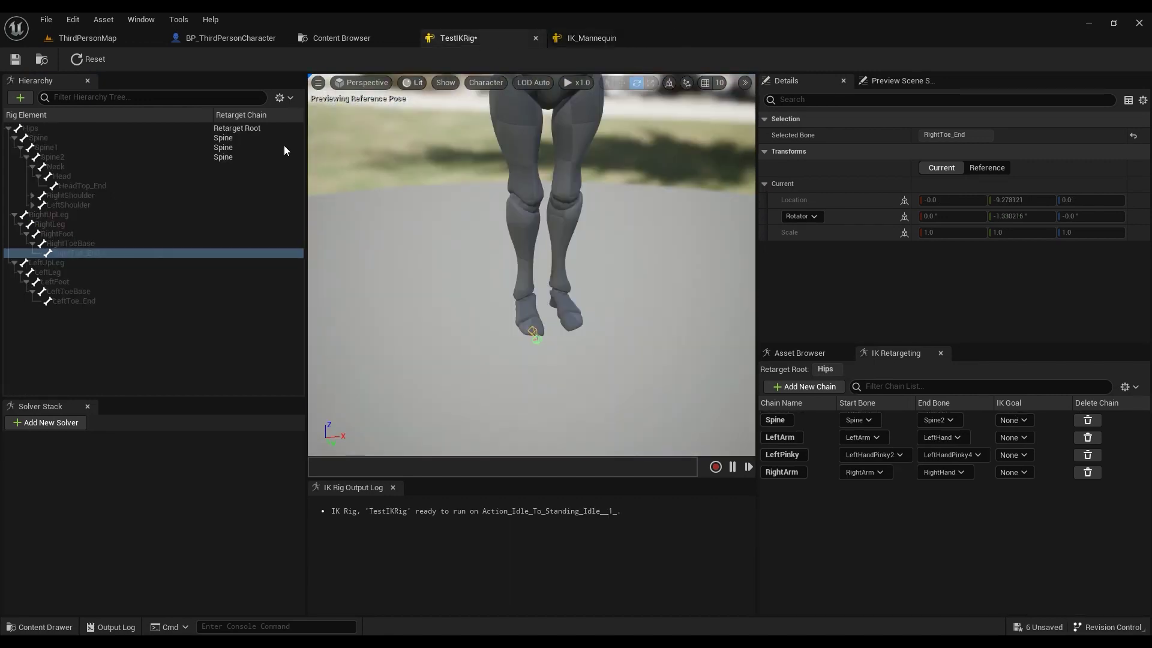
pyautogui.click(54, 217)
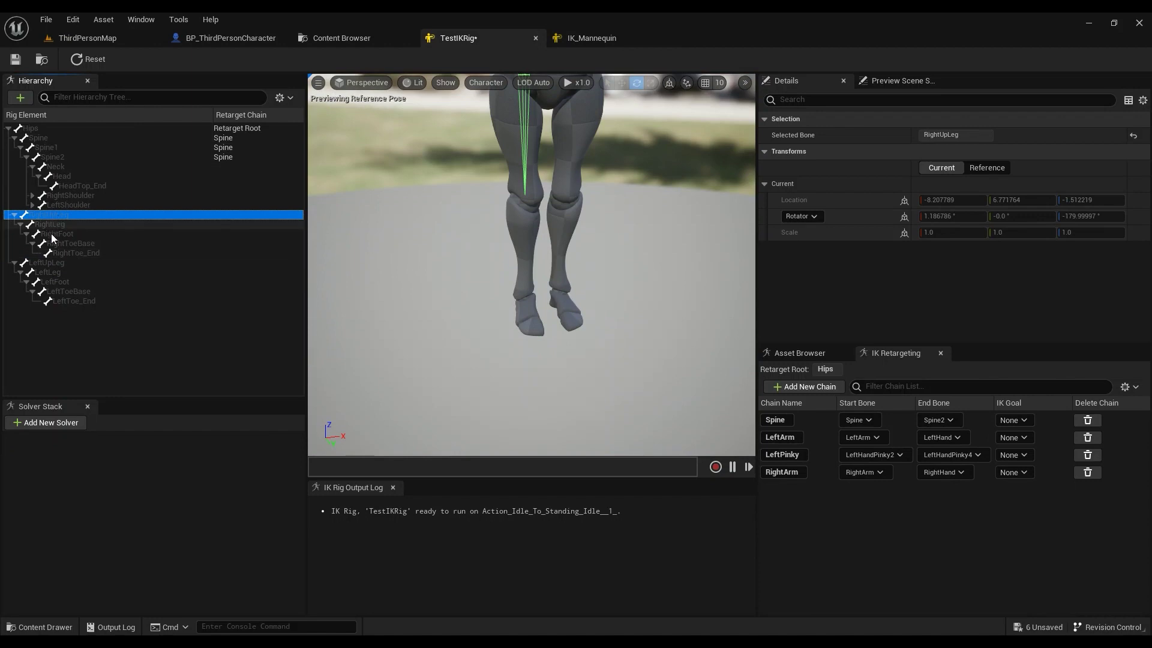
pyautogui.keyDown('shift'); pyautogui.click(68, 252); pyautogui.keyUp('shift')
pyautogui.rightClick(56, 232)
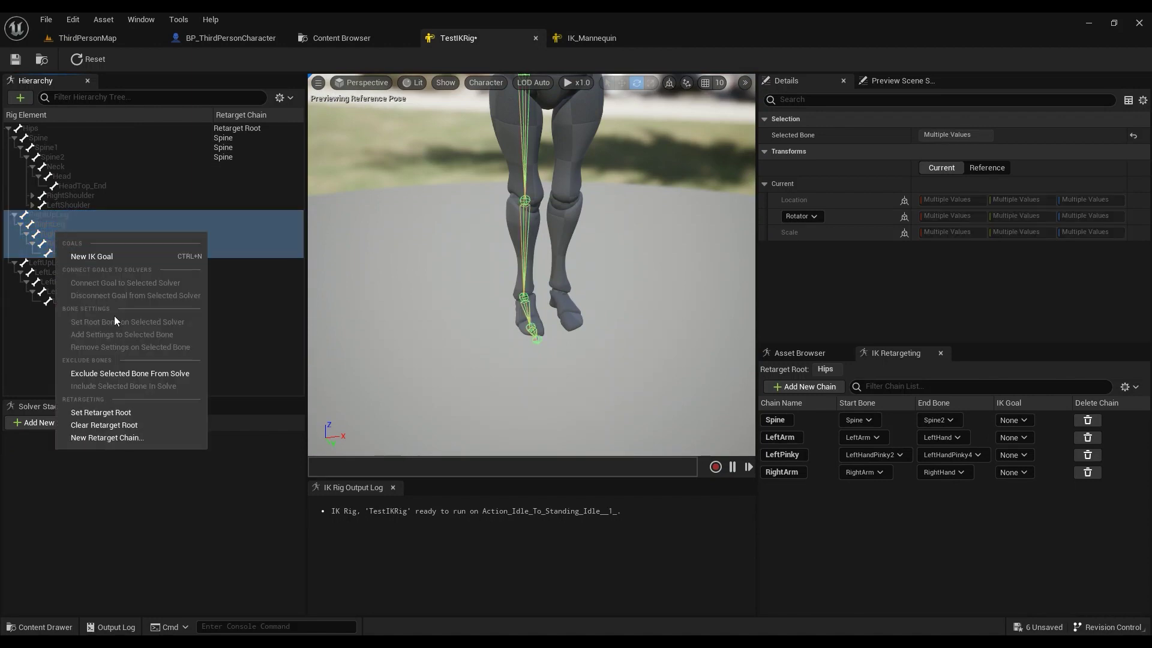
pyautogui.click(104, 439)
pyautogui.click(526, 376)
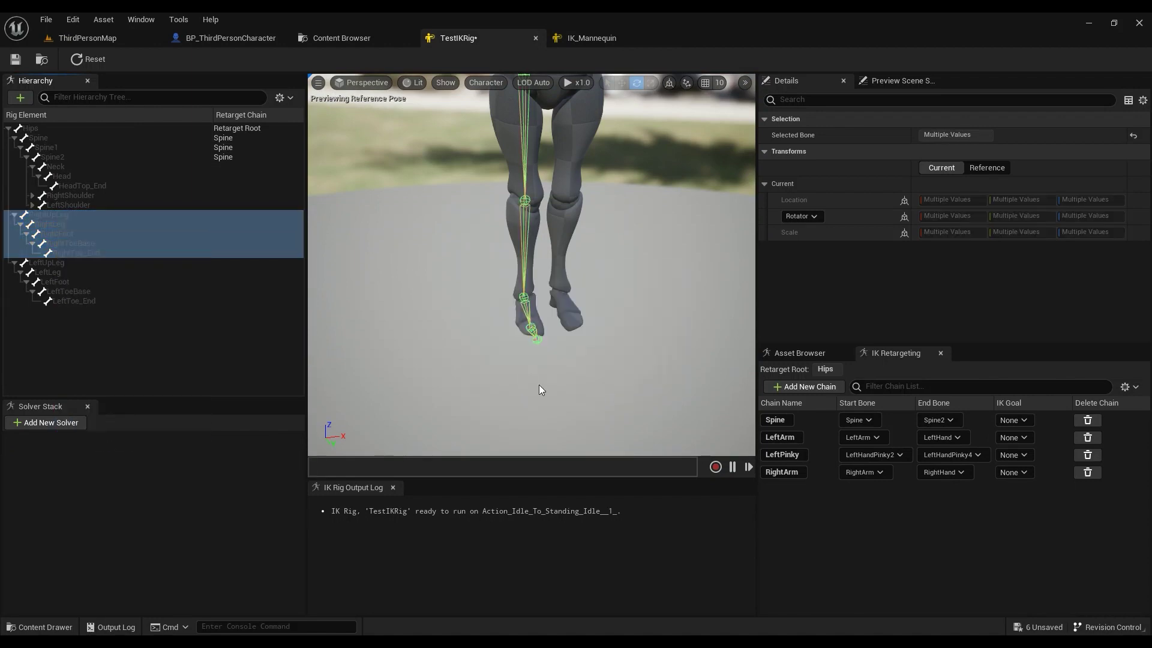
# - Check the leg chains in IK_Mannequin and add a LeftLeg retarget chain to TestIKRig from LeftUpLeg to LeftToe_End, without a goal
pyautogui.click(588, 38)
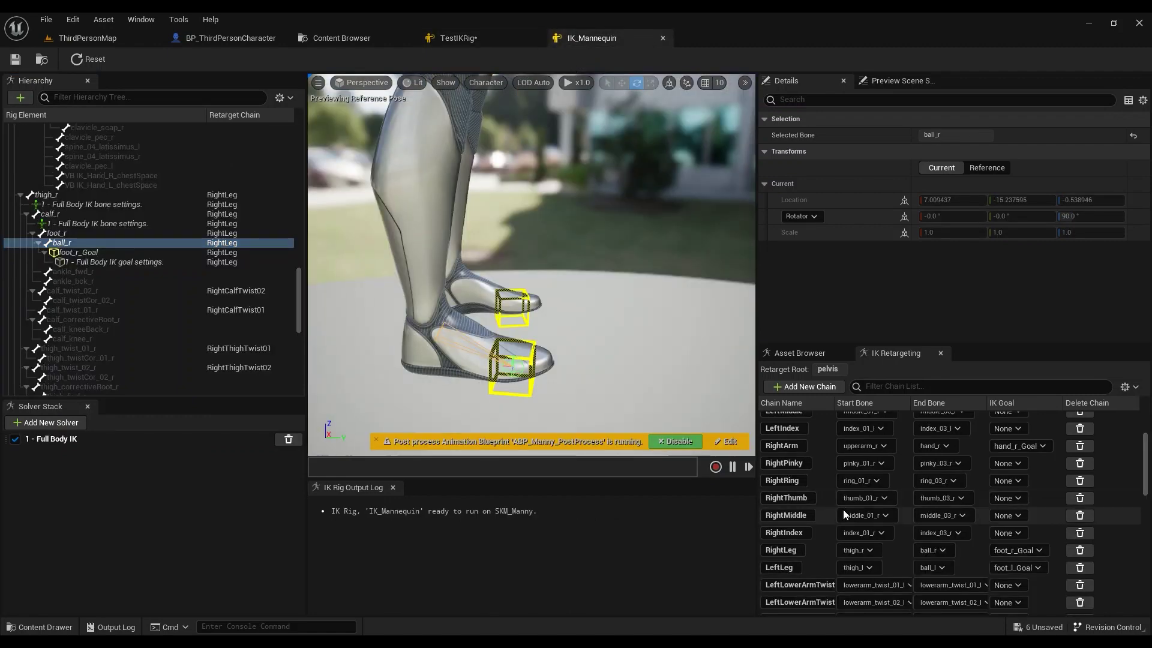
pyautogui.click(470, 42)
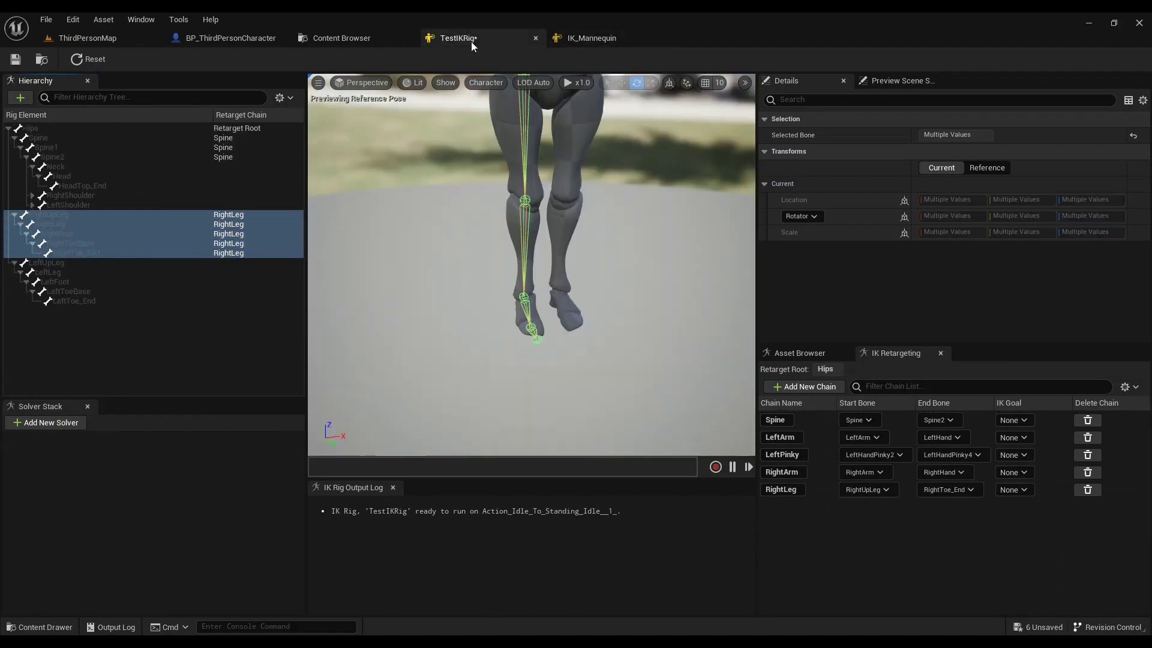
pyautogui.click(56, 263)
pyautogui.keyDown('shift'); pyautogui.click(80, 299); pyautogui.keyUp('shift')
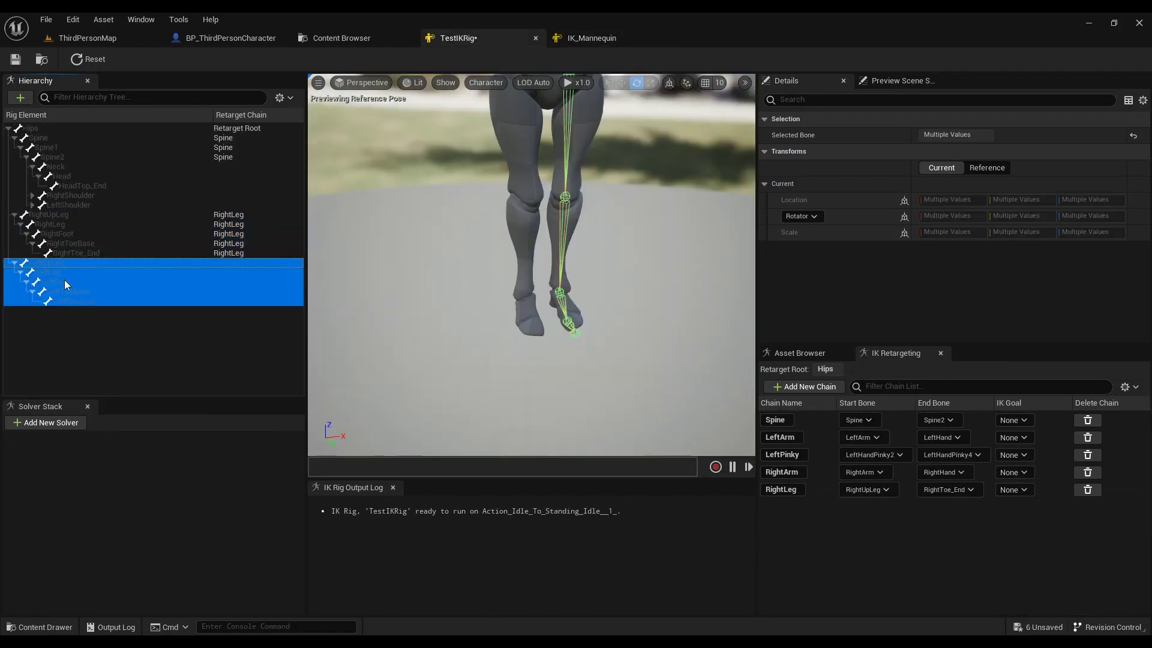
pyautogui.rightClick(56, 275)
pyautogui.click(89, 481)
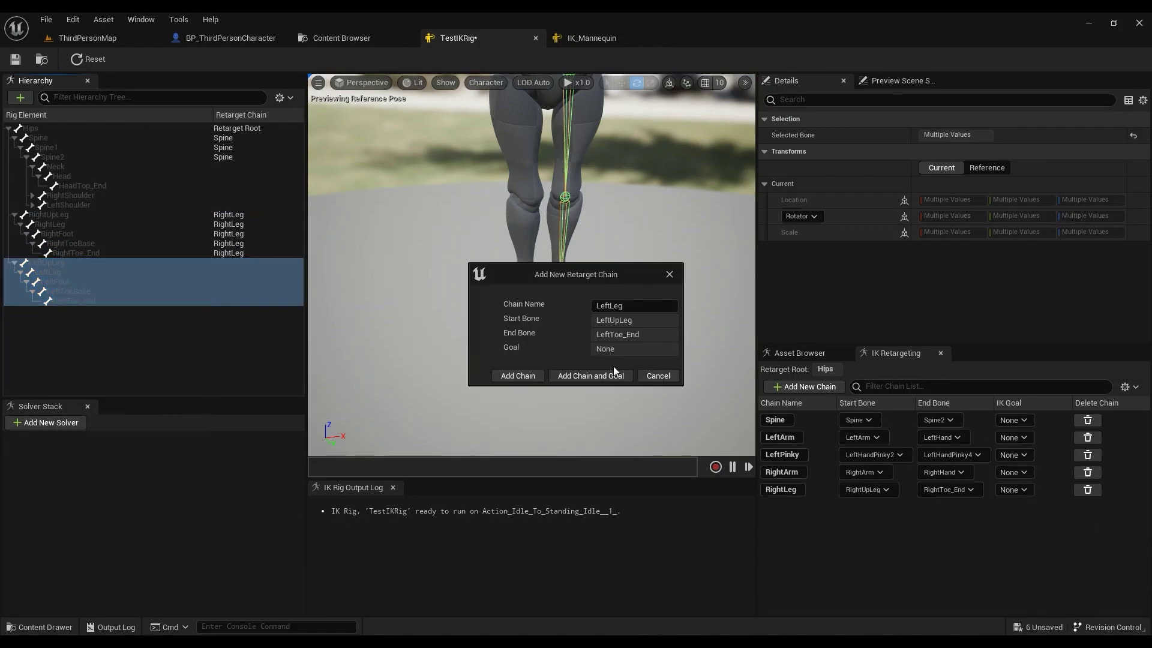
pyautogui.click(526, 378)
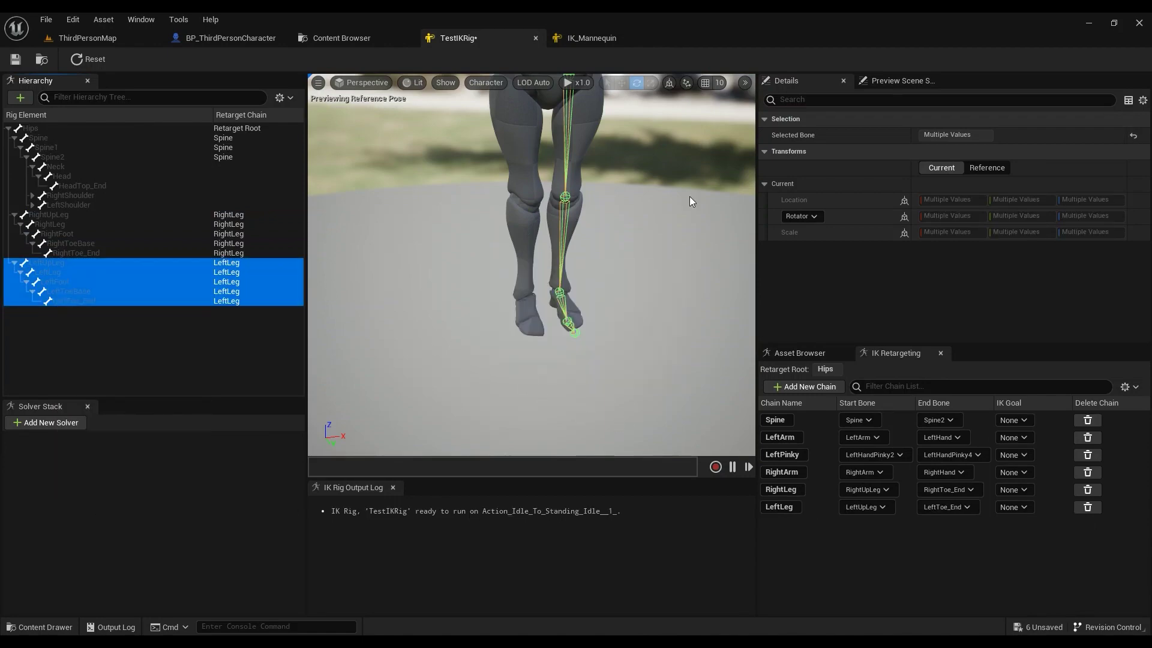
# - Find the clavicle chains in IK_Mannequin's retarget chain list and copy the chain name LeftClavicle
pyautogui.click(585, 38)
pyautogui.scroll(-8, 1110, 533)
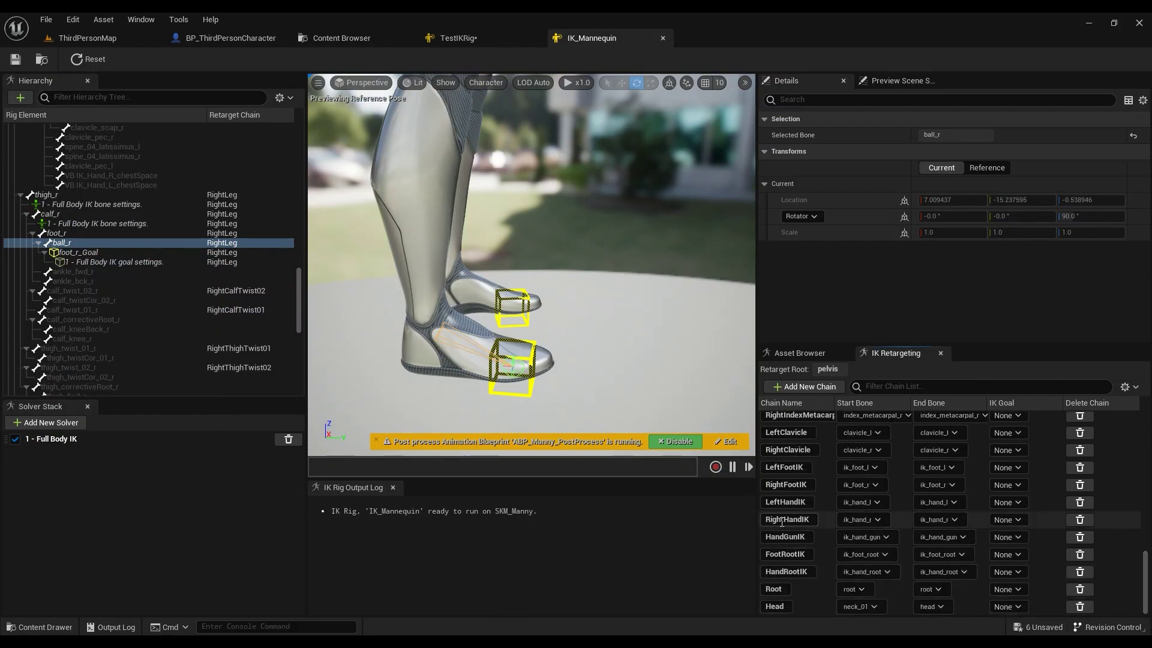
pyautogui.scroll(3, 781, 523)
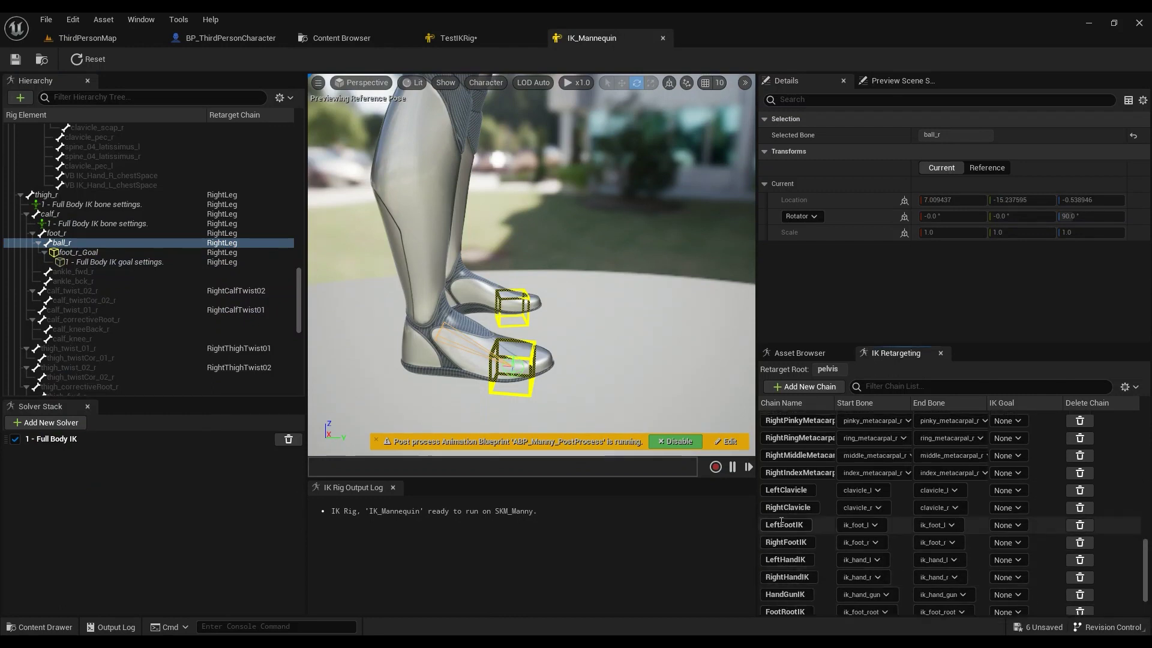
pyautogui.doubleClick(809, 491)
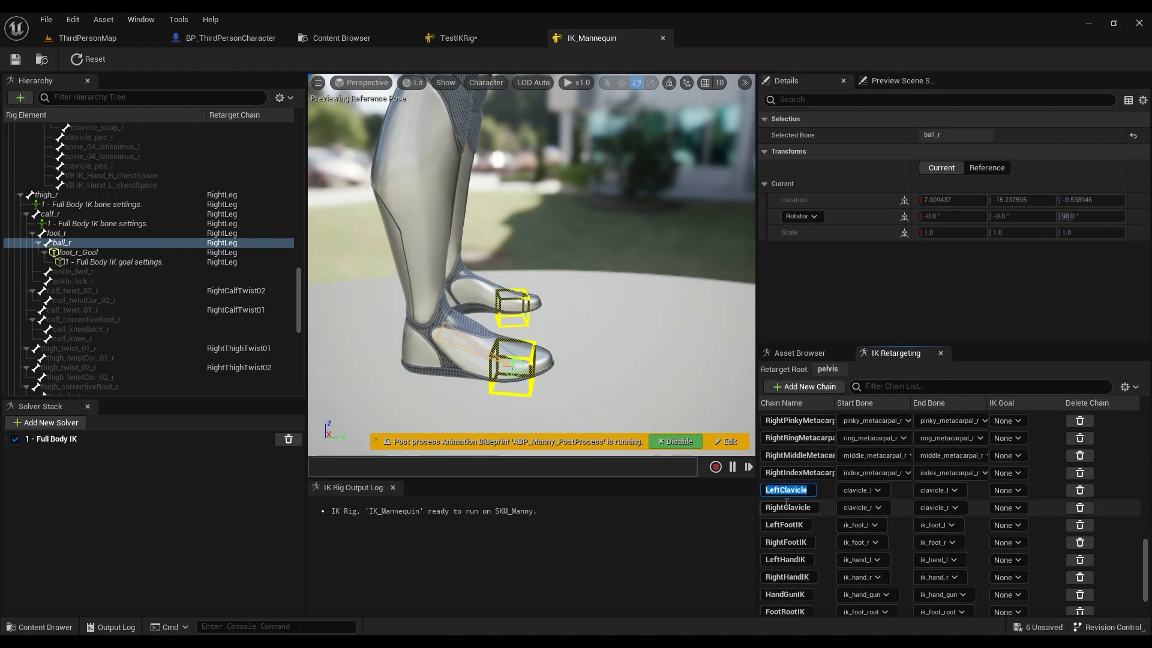
pyautogui.rightClick(787, 493)
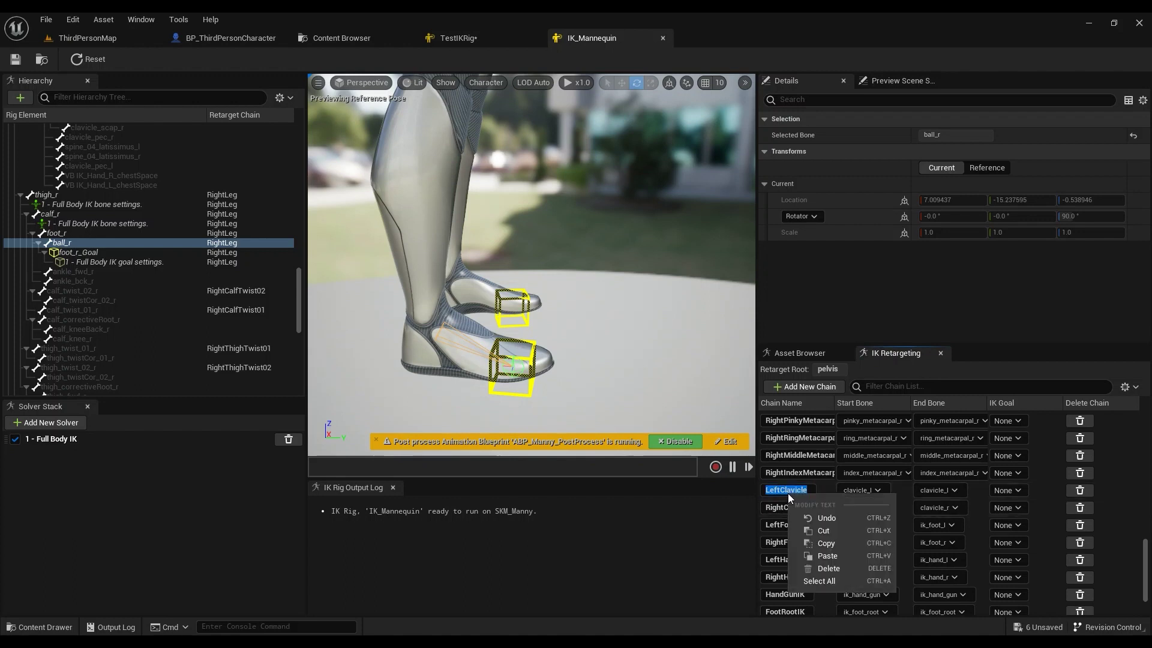
pyautogui.click(819, 543)
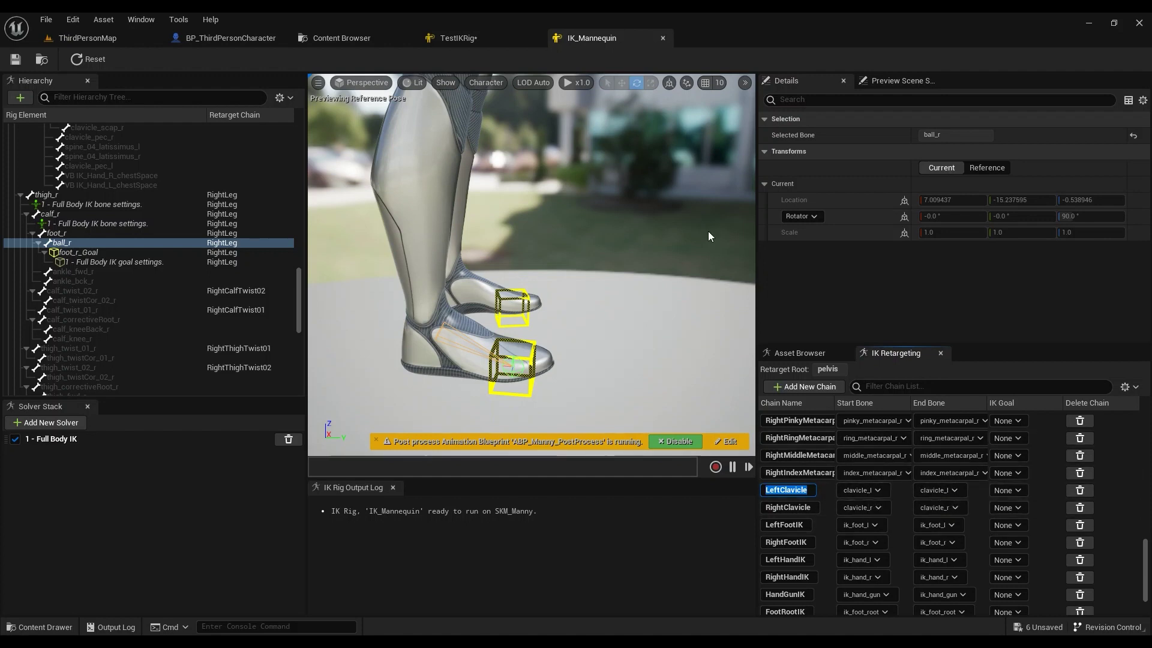
# - Add a retarget chain named LeftClavicle to TestIKRig with LeftShoulder as start and end bone, without a goal
pyautogui.click(491, 40)
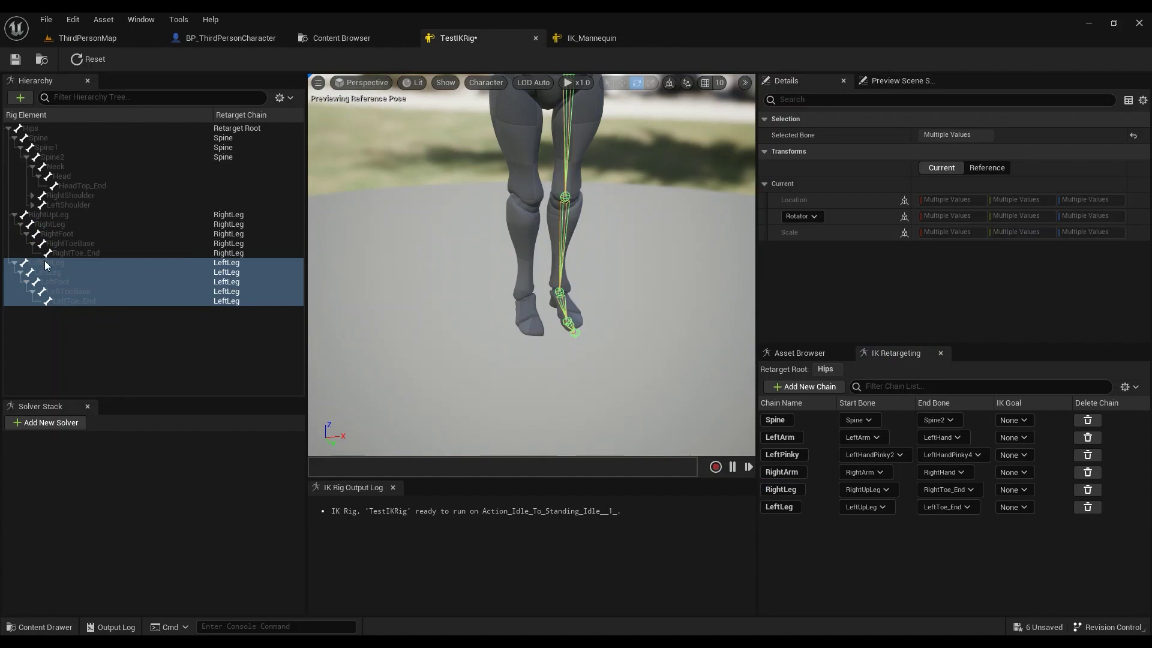
pyautogui.doubleClick(66, 197)
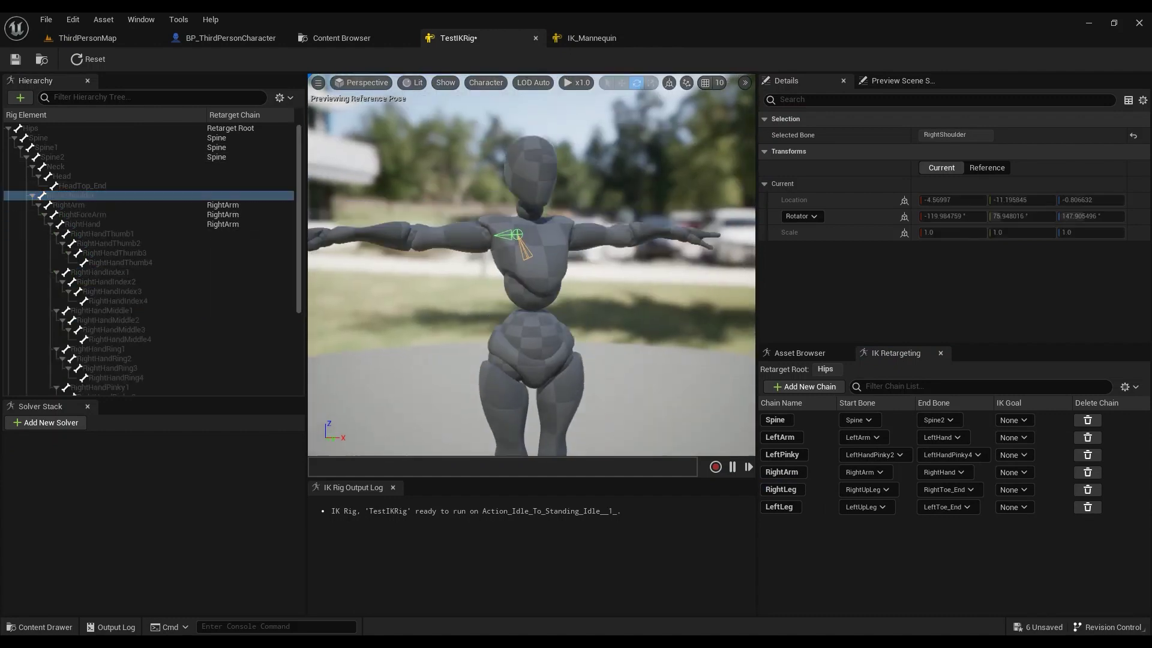
pyautogui.moveTo(531, 263); pyautogui.dragTo(531, 347, button='right')
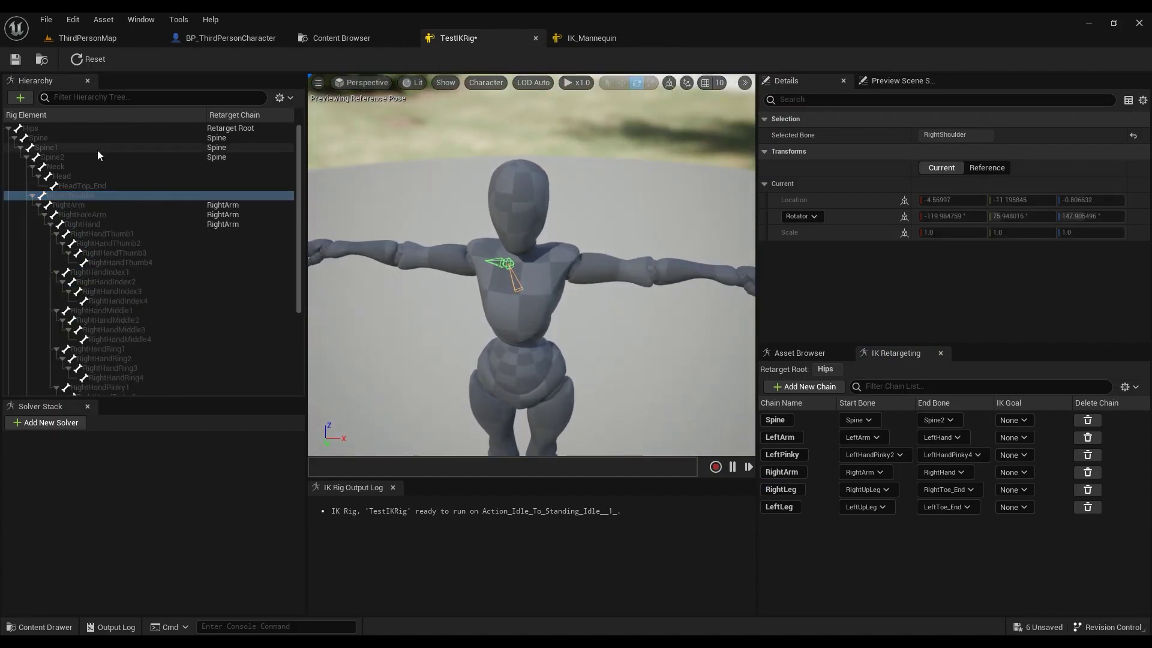
pyautogui.click(32, 197)
pyautogui.click(64, 205)
pyautogui.rightClick(63, 207)
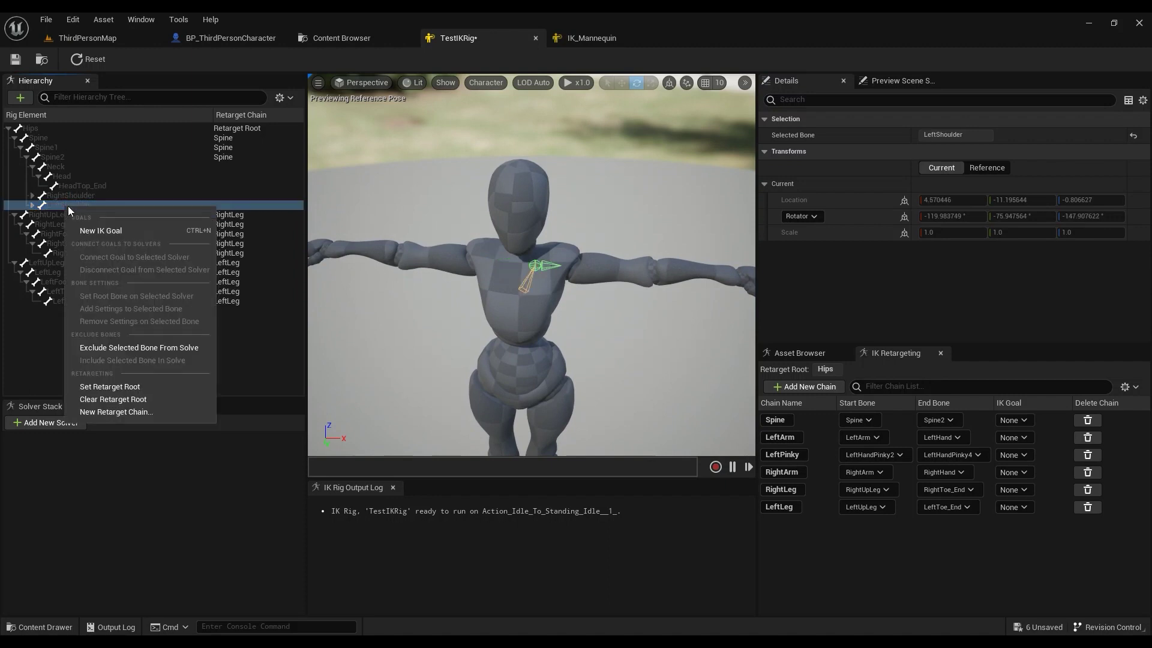
pyautogui.click(111, 413)
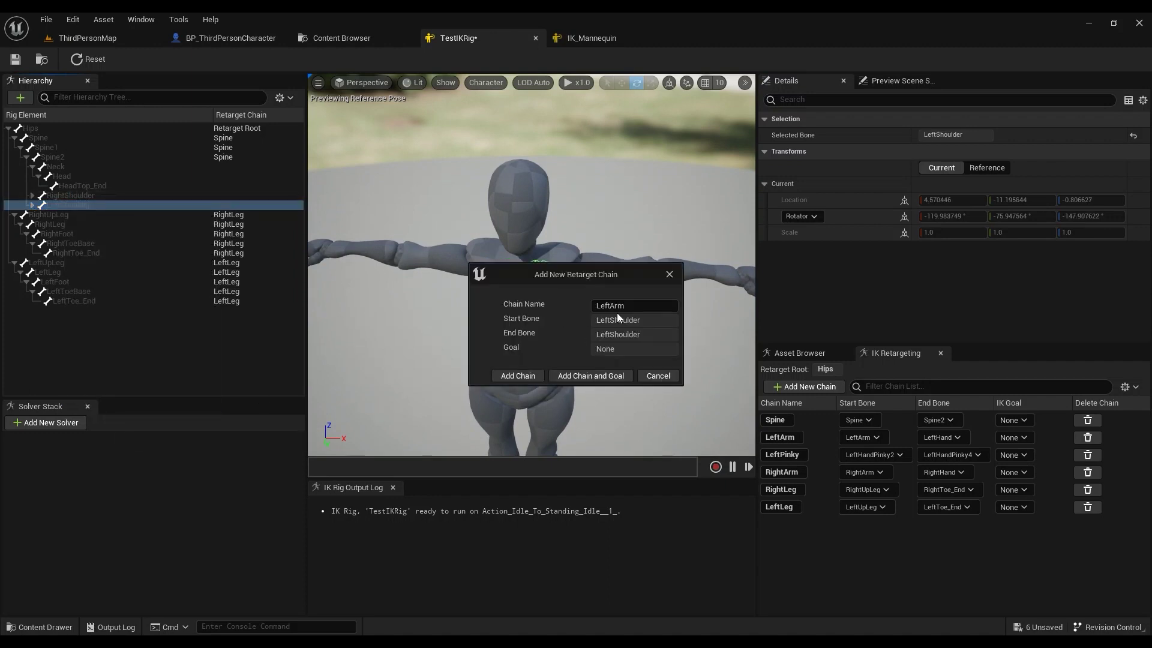
pyautogui.moveTo(616, 307); pyautogui.dragTo(563, 308)
pyautogui.click(518, 375)
# - Check the bones of the LeftClavicle chain in IK_Mannequin and copy the chain name RightClavicle
pyautogui.click(588, 41)
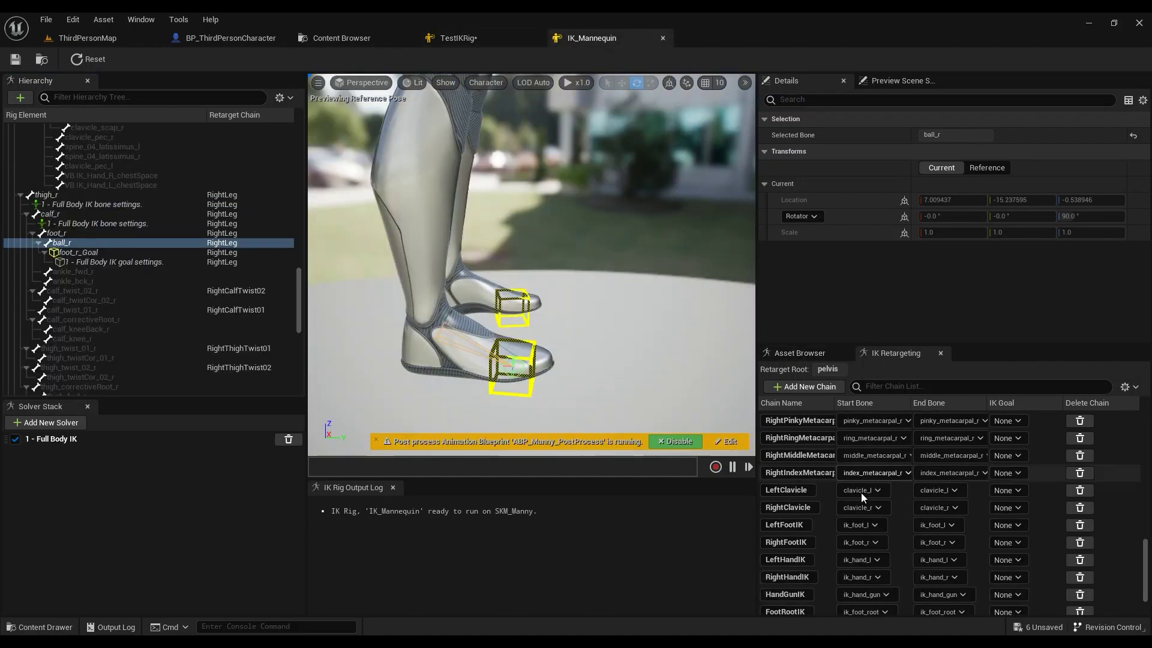
pyautogui.click(456, 38)
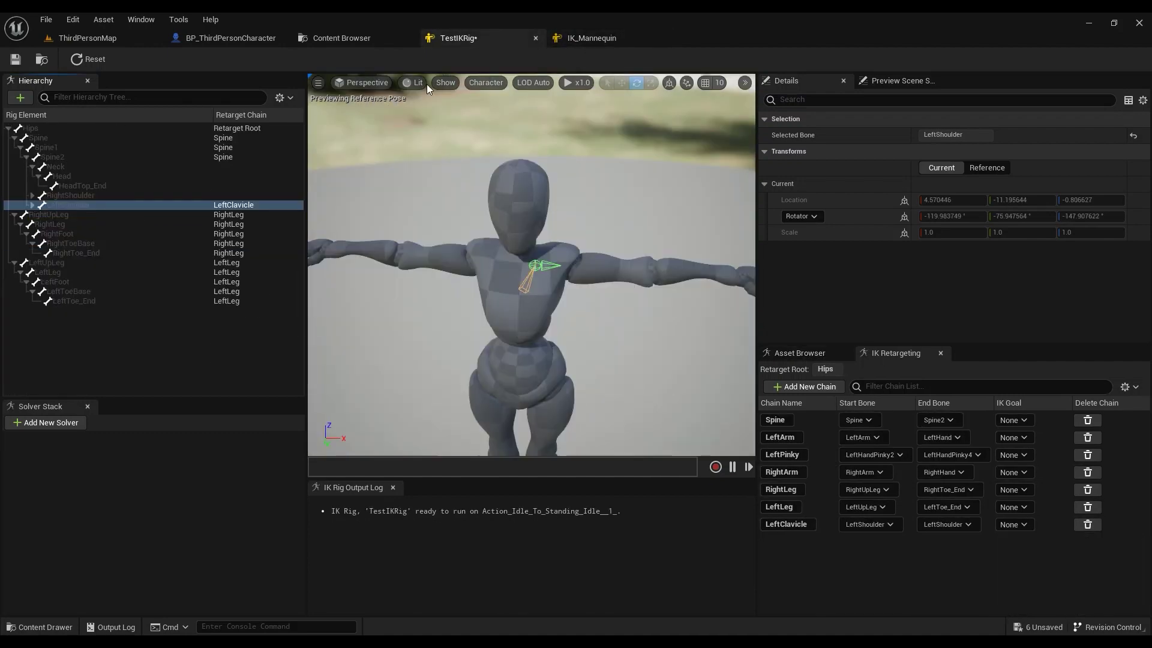
pyautogui.click(606, 40)
pyautogui.moveTo(813, 507); pyautogui.dragTo(704, 507)
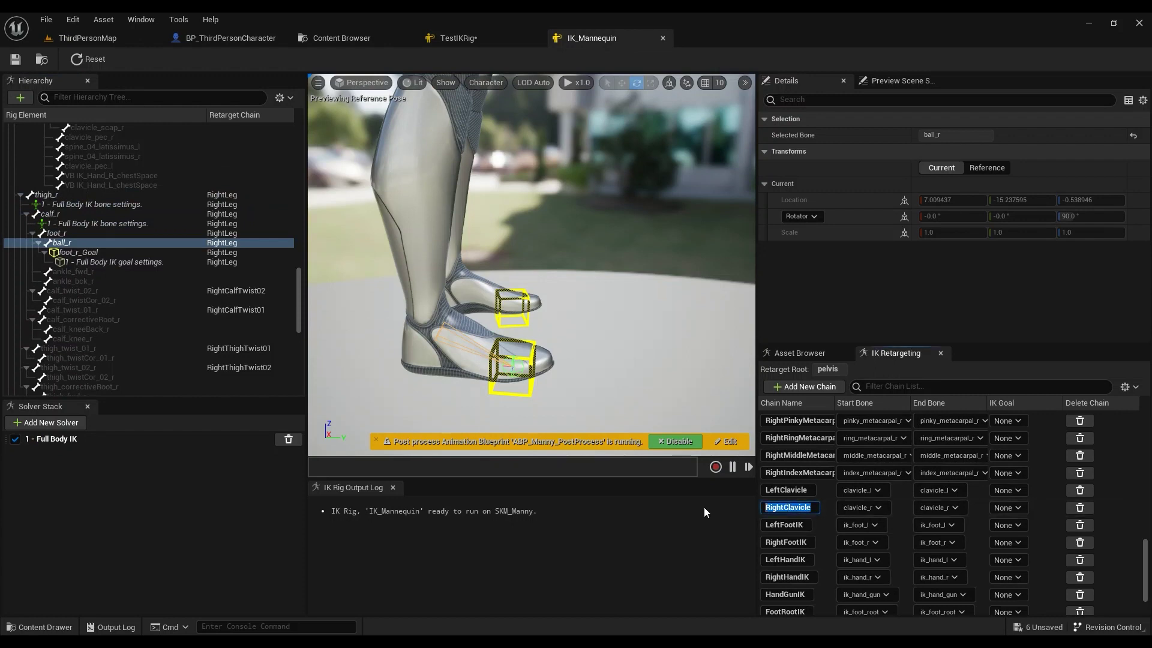
# - Add a retarget chain named RightClavicle to TestIKRig on the RightShoulder bone, without a goal, and save the rig
pyautogui.click(504, 38)
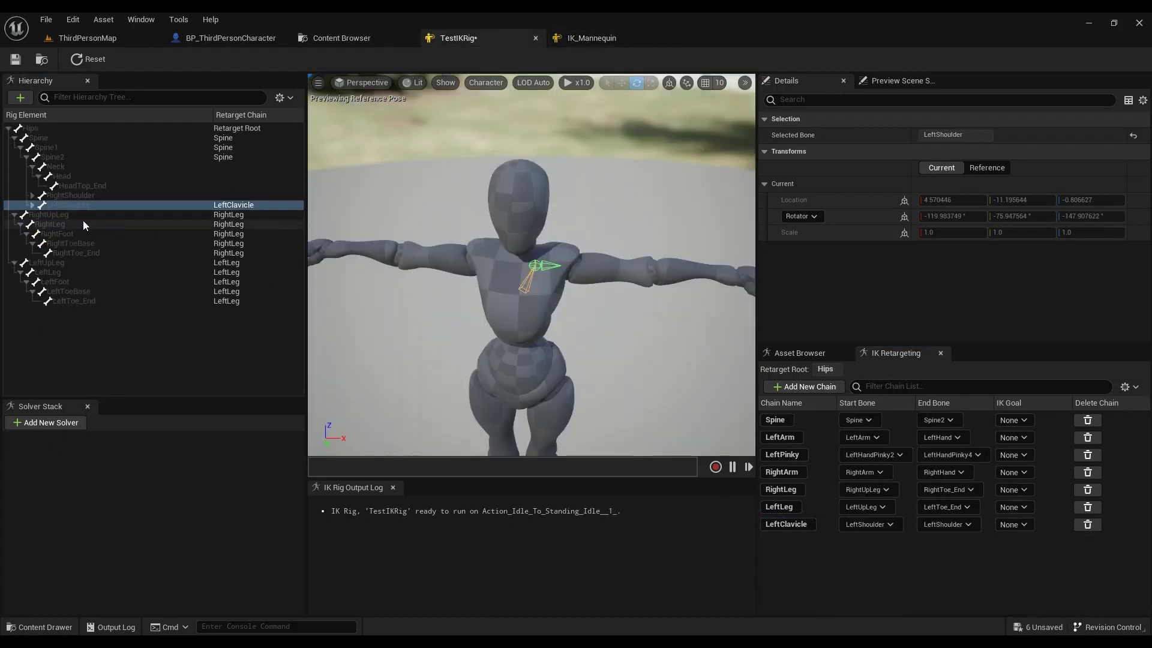
pyautogui.rightClick(64, 196)
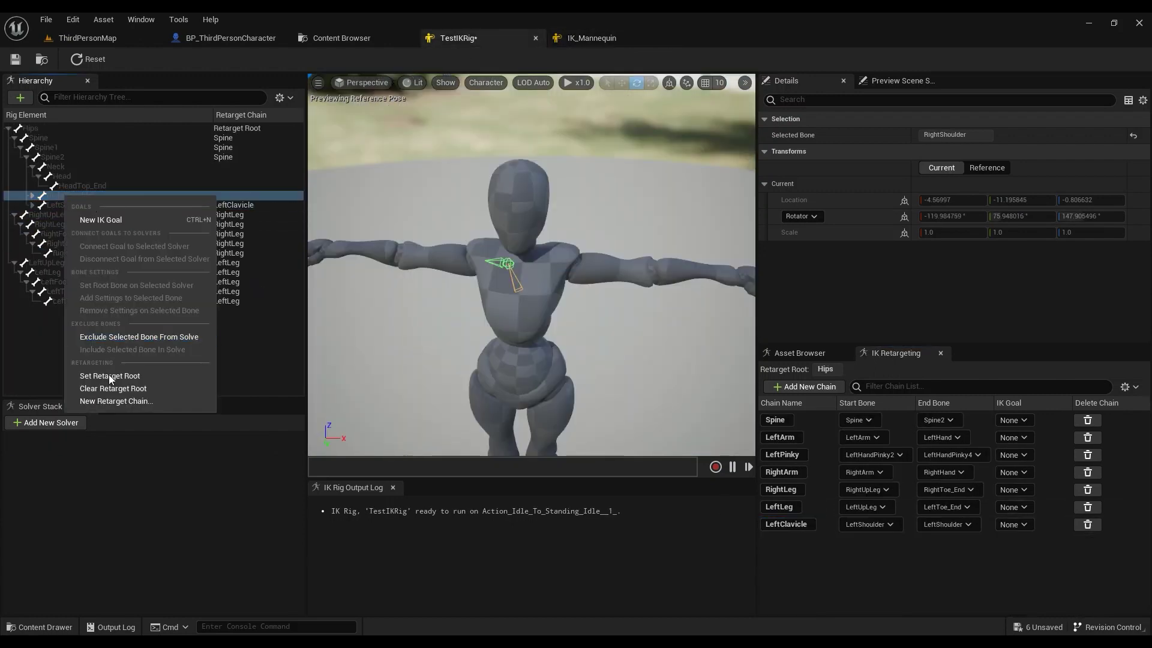
pyautogui.click(109, 398)
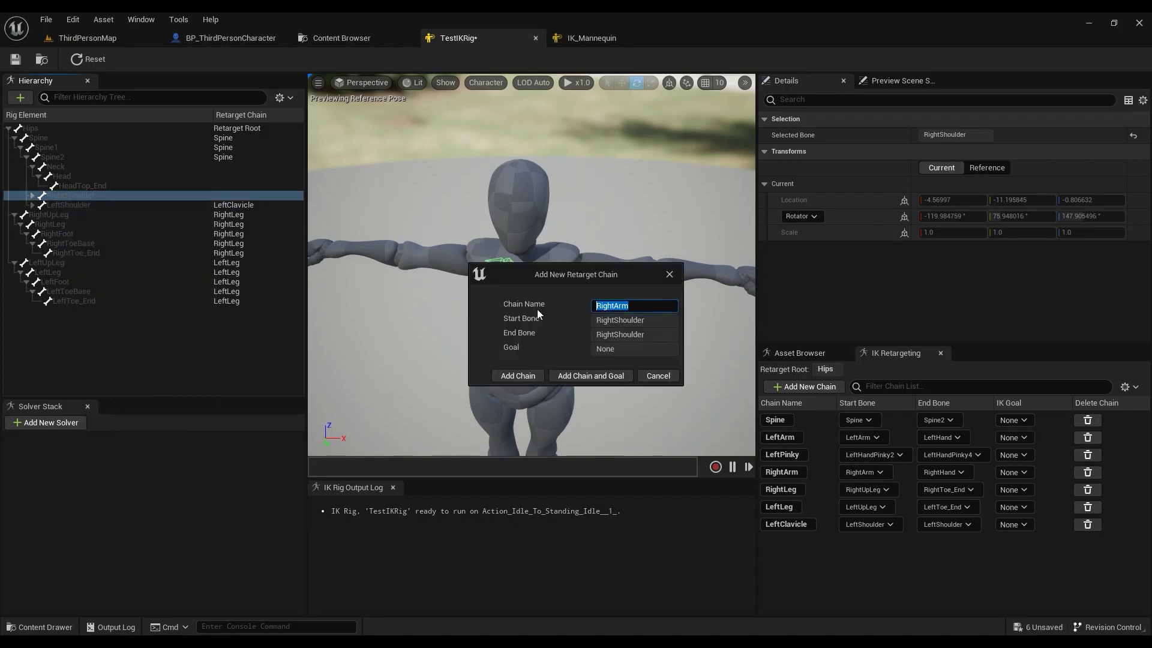
pyautogui.write('RightClavicle')
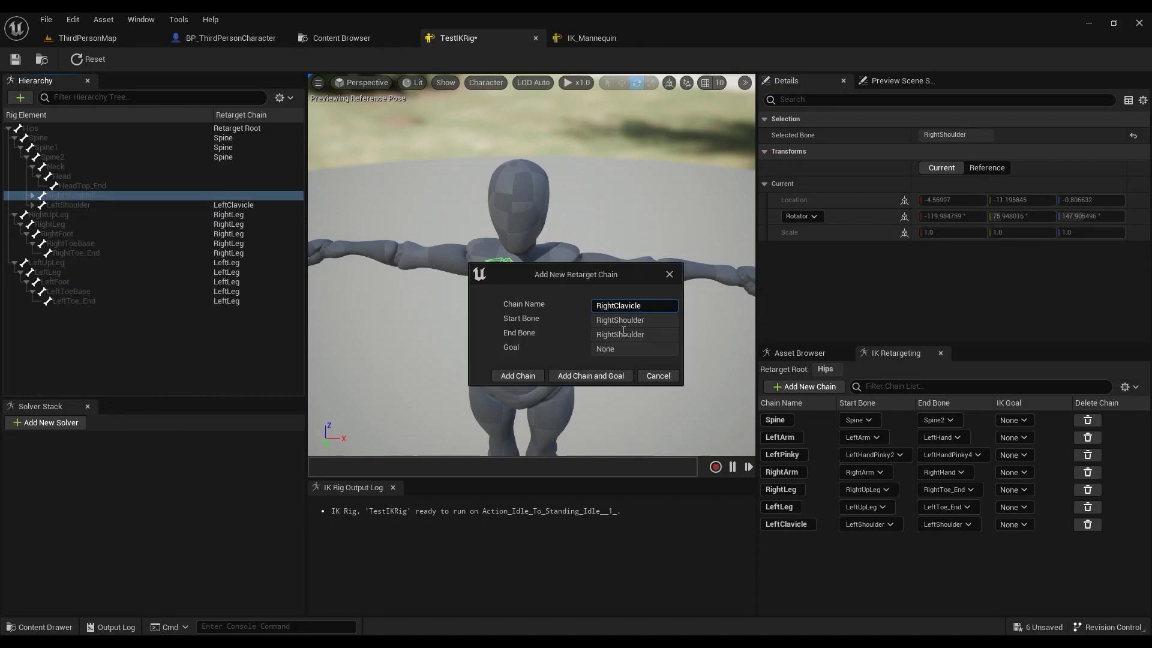
pyautogui.click(528, 375)
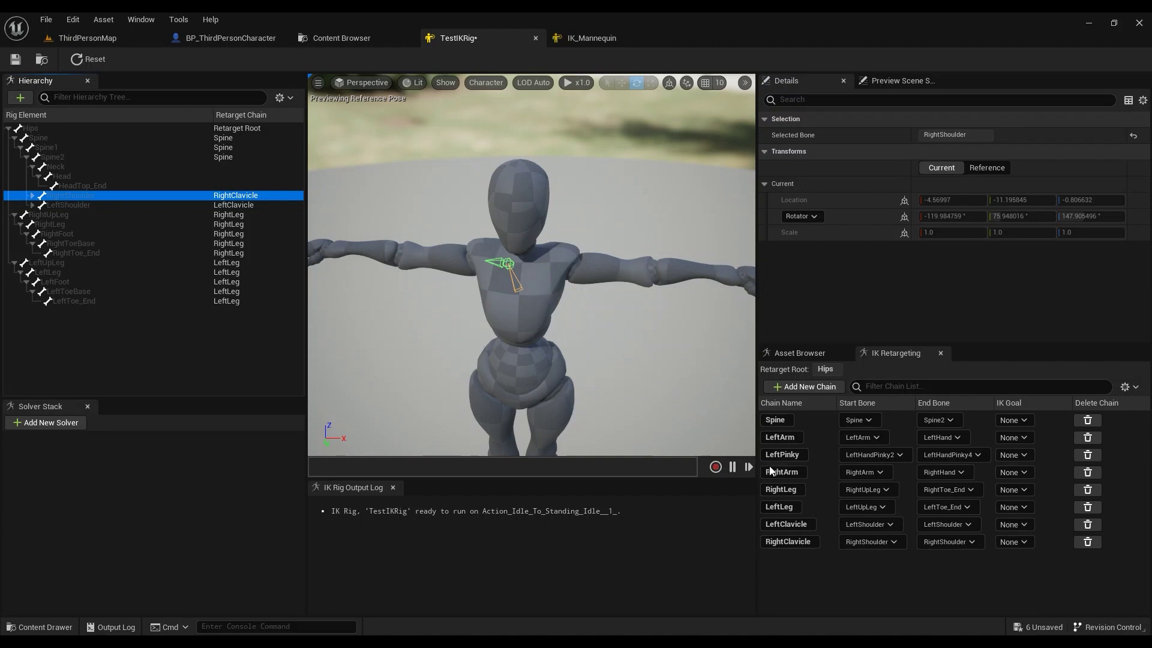
pyautogui.click(15, 59)
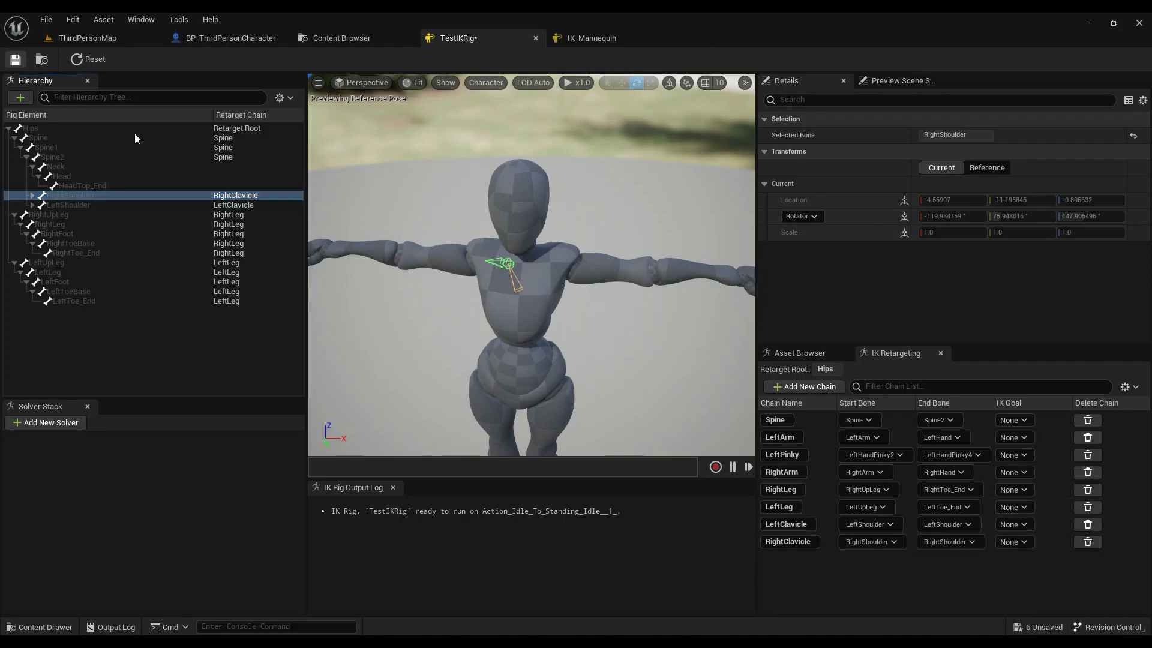
# - Review IK_Mannequin's retarget chain list from Spine down to Head for chains still missing in TestIKRig
pyautogui.click(26, 130)
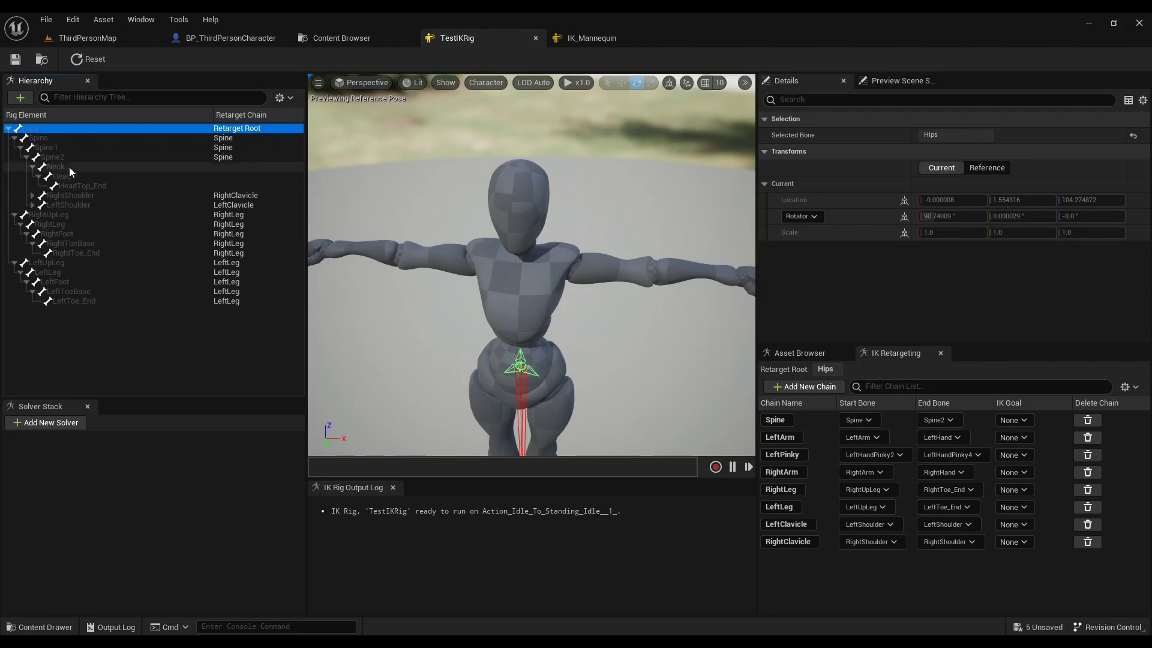
pyautogui.click(578, 33)
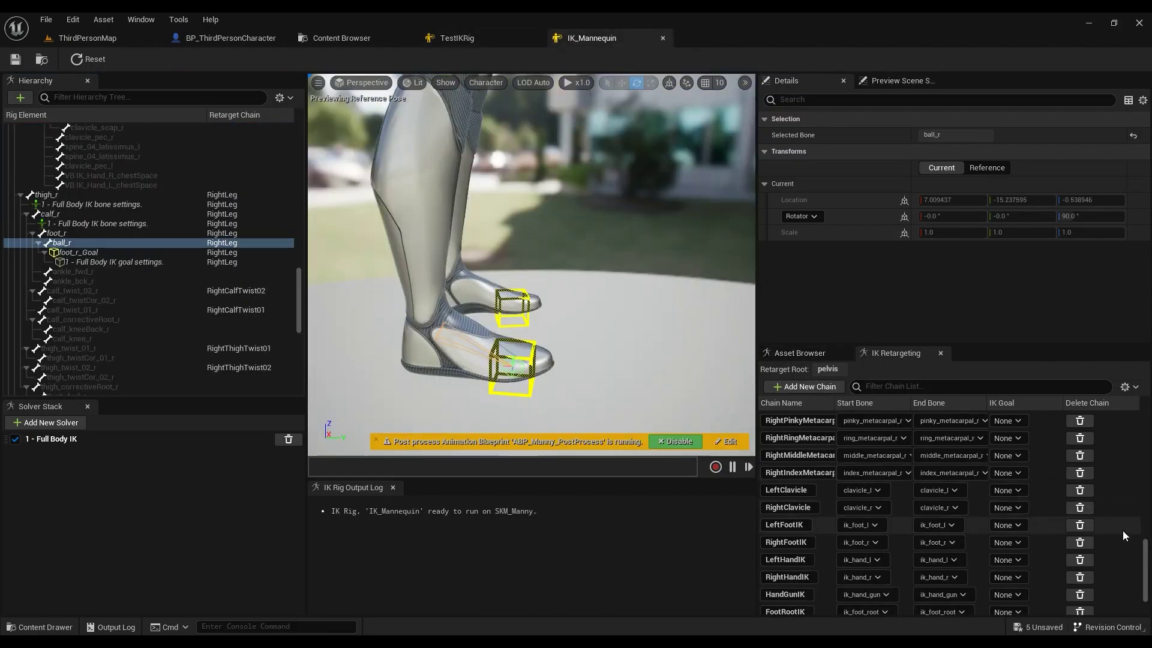
pyautogui.moveTo(1144, 558); pyautogui.dragTo(1143, 422)
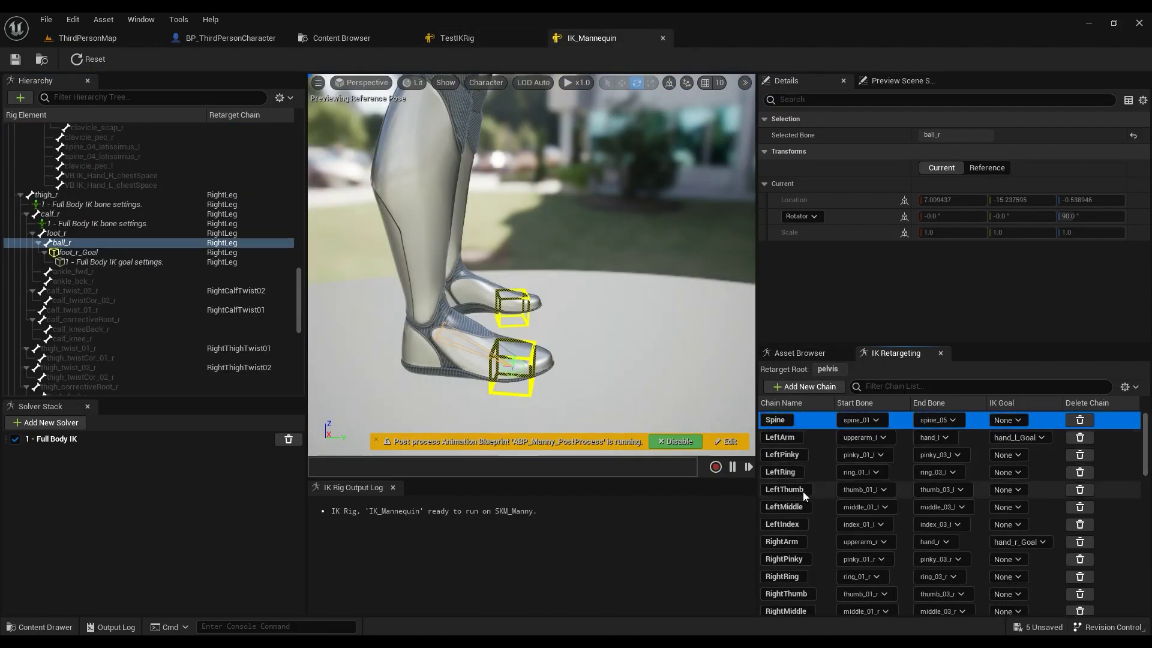
pyautogui.scroll(-3, 805, 501)
pyautogui.scroll(-10, 807, 502)
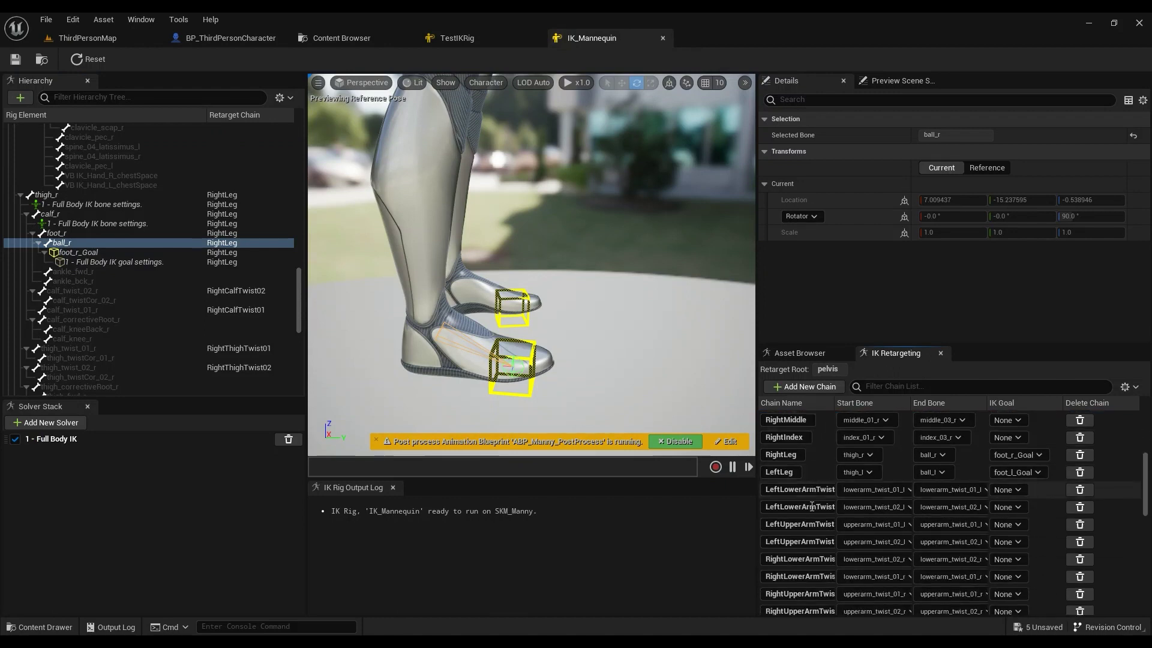
pyautogui.scroll(-8, 813, 507)
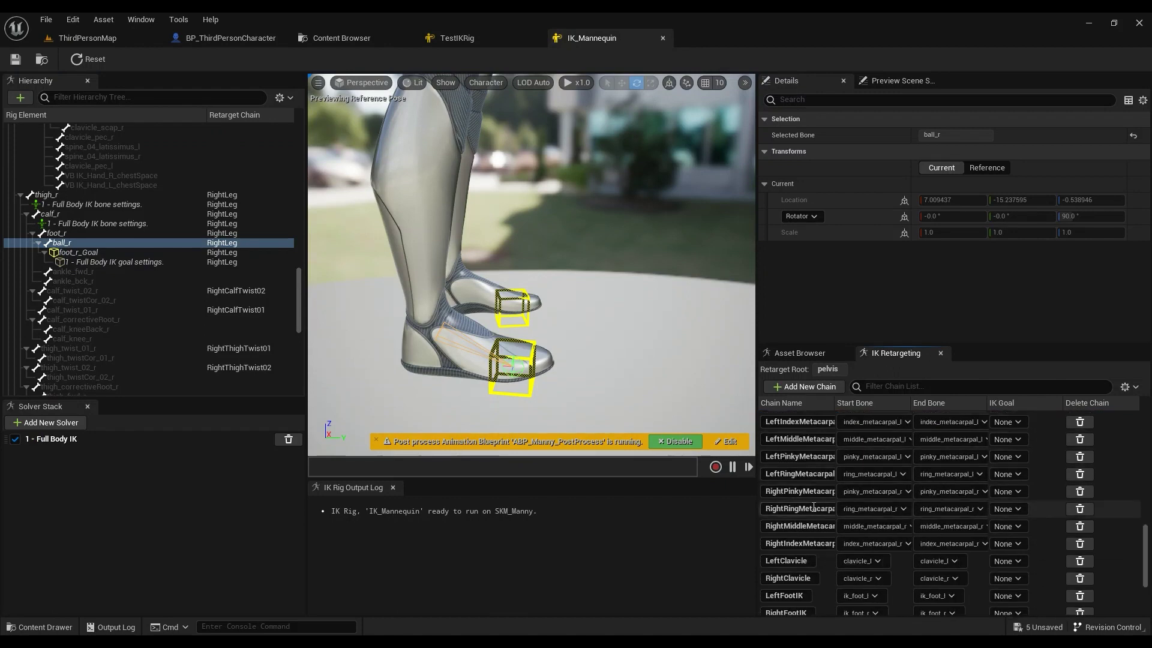
pyautogui.scroll(-1, 817, 514)
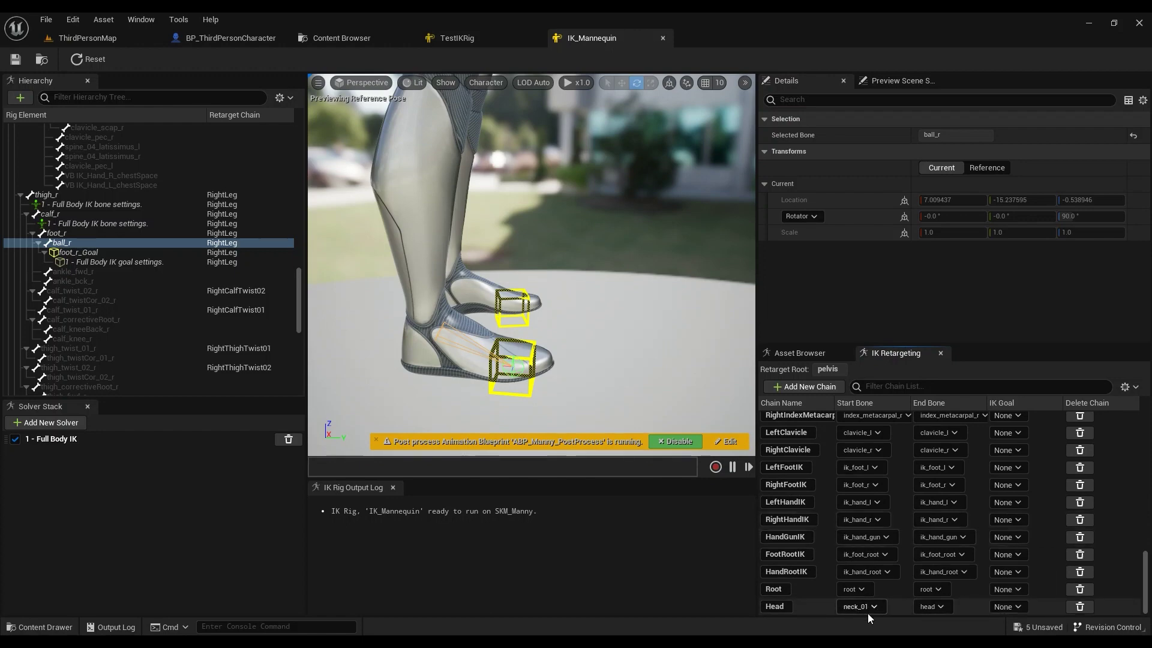
# - Locate the Head chain in IK_Mannequin's bone hierarchy and select its bones from neck_01 to head
pyautogui.moveTo(624, 300); pyautogui.dragTo(444, 276, button='right')
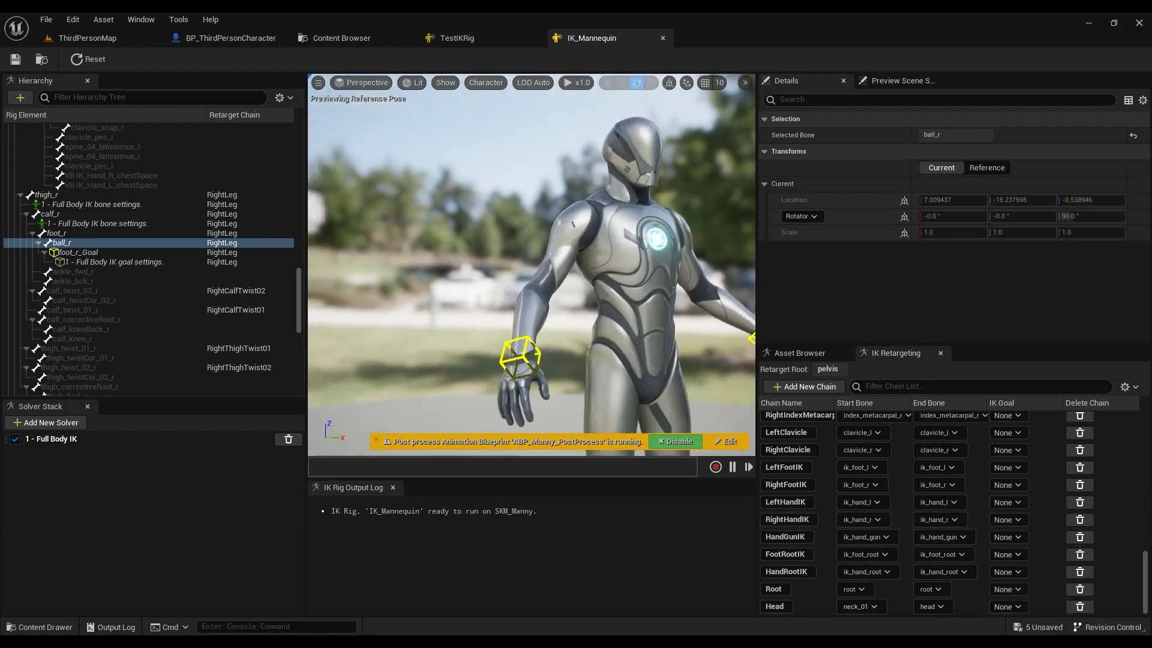
pyautogui.moveTo(636, 354); pyautogui.dragTo(435, 307, button='right')
pyautogui.moveTo(298, 289); pyautogui.dragTo(279, 128)
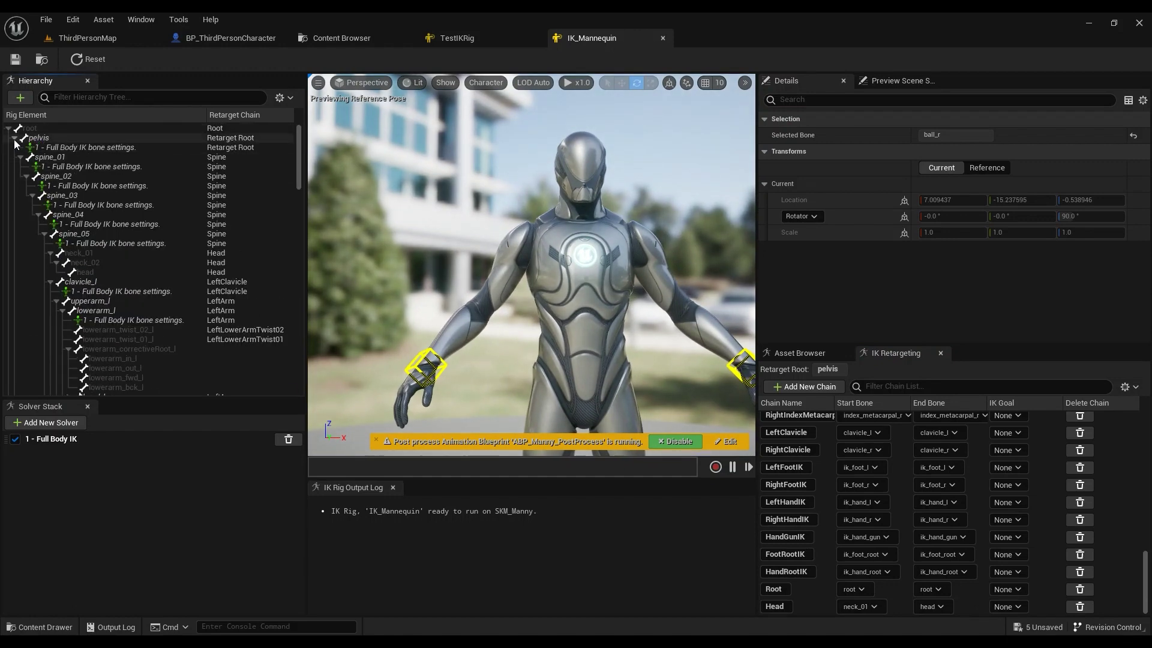
pyautogui.click(21, 157)
pyautogui.click(20, 167)
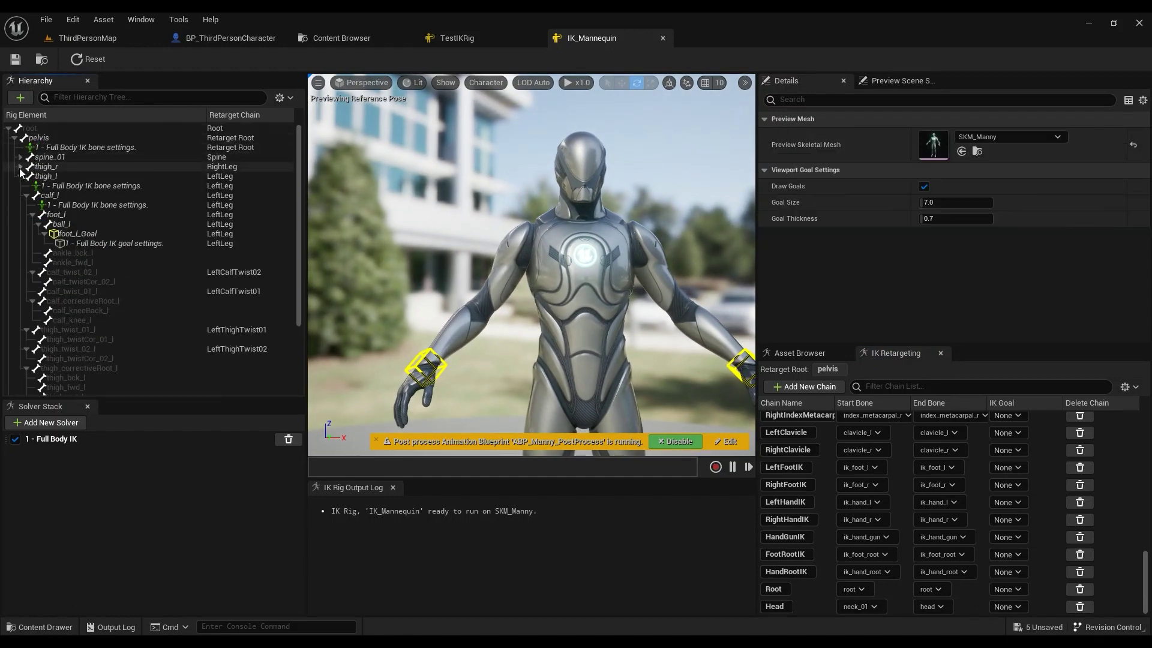
pyautogui.click(21, 176)
pyautogui.click(20, 157)
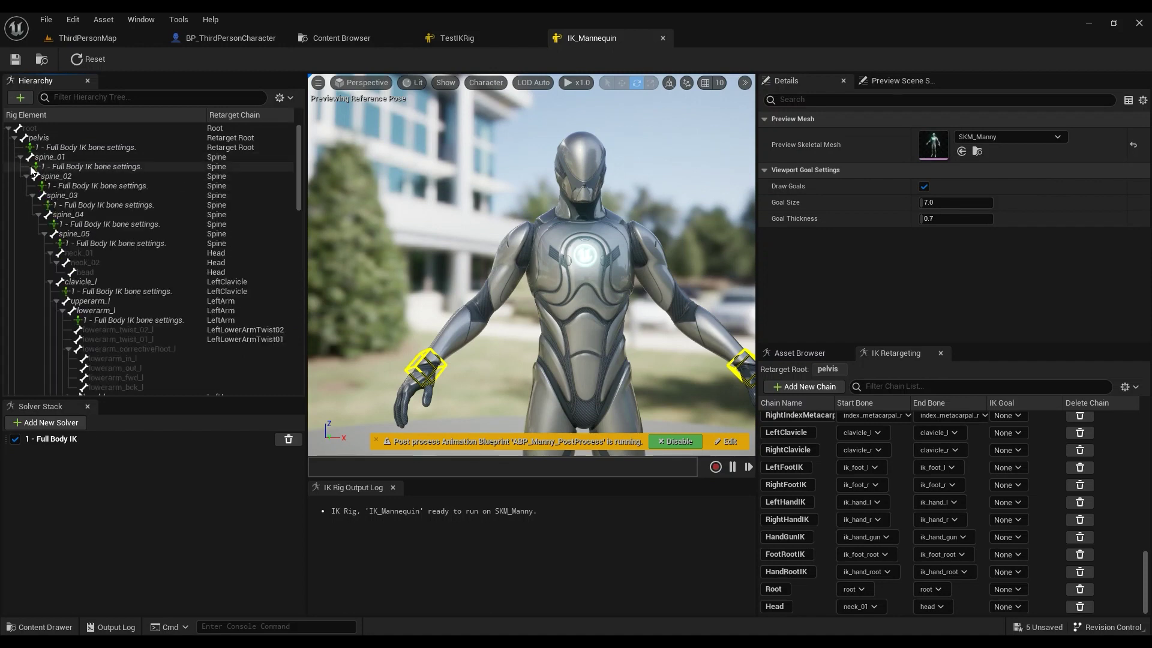
pyautogui.click(87, 252)
pyautogui.keyDown('shift'); pyautogui.click(92, 271); pyautogui.keyUp('shift')
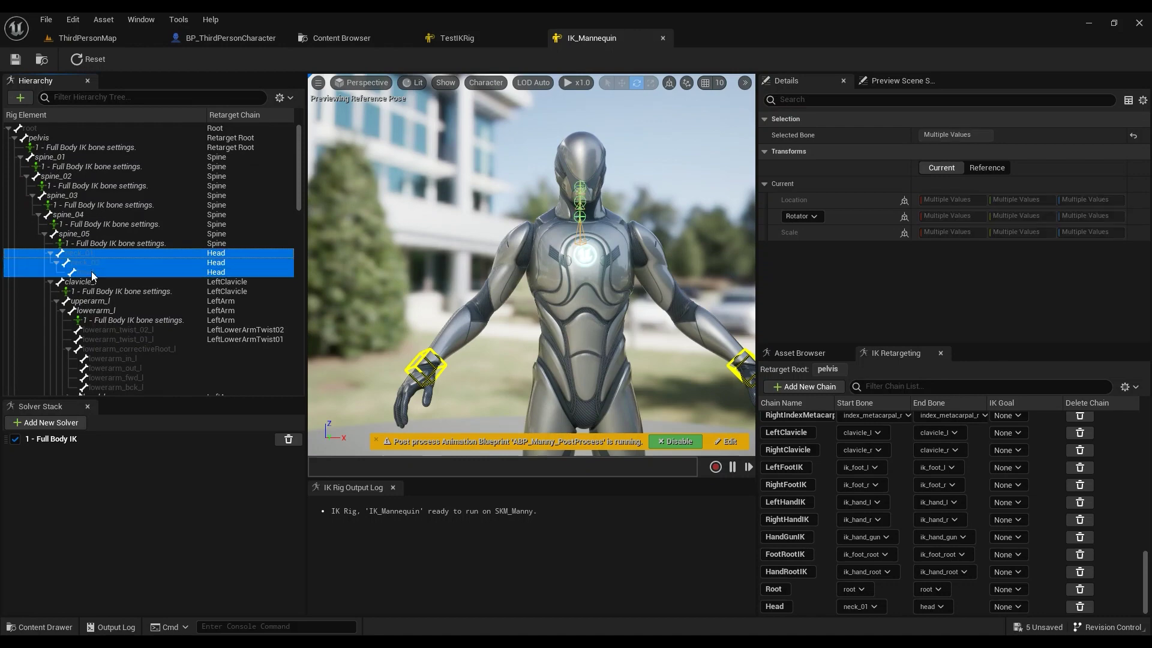
# - Compare TestIKRig's Neck and Head bones with IK_Mannequin's Head chain and copy the chain name Head
pyautogui.click(432, 38)
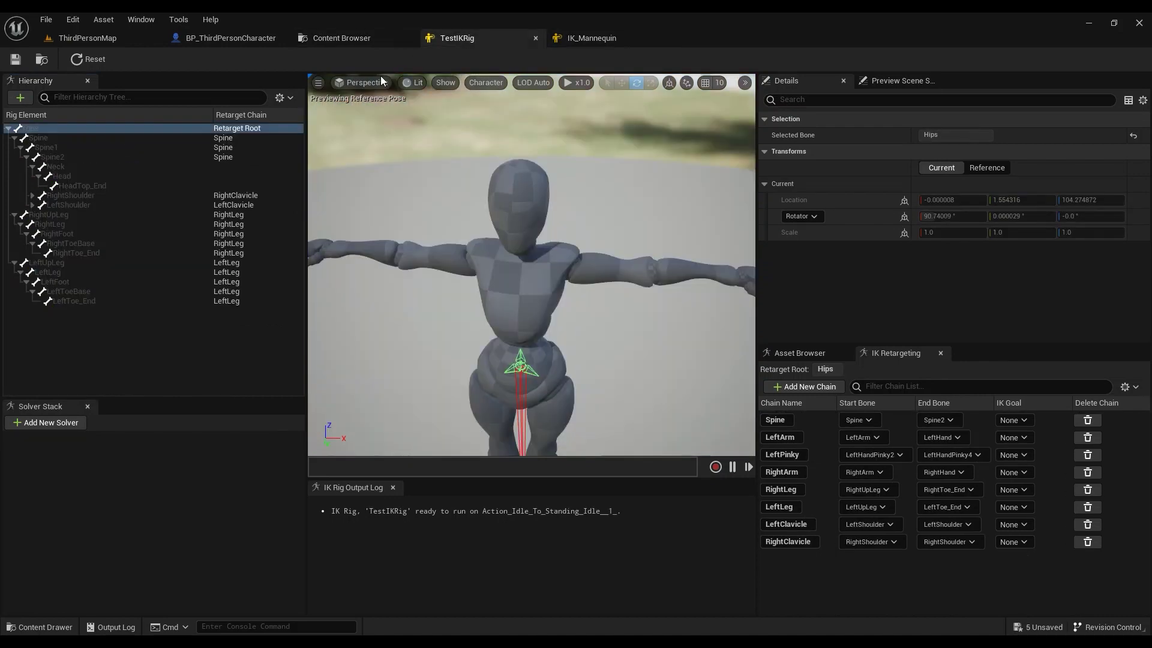
pyautogui.click(66, 167)
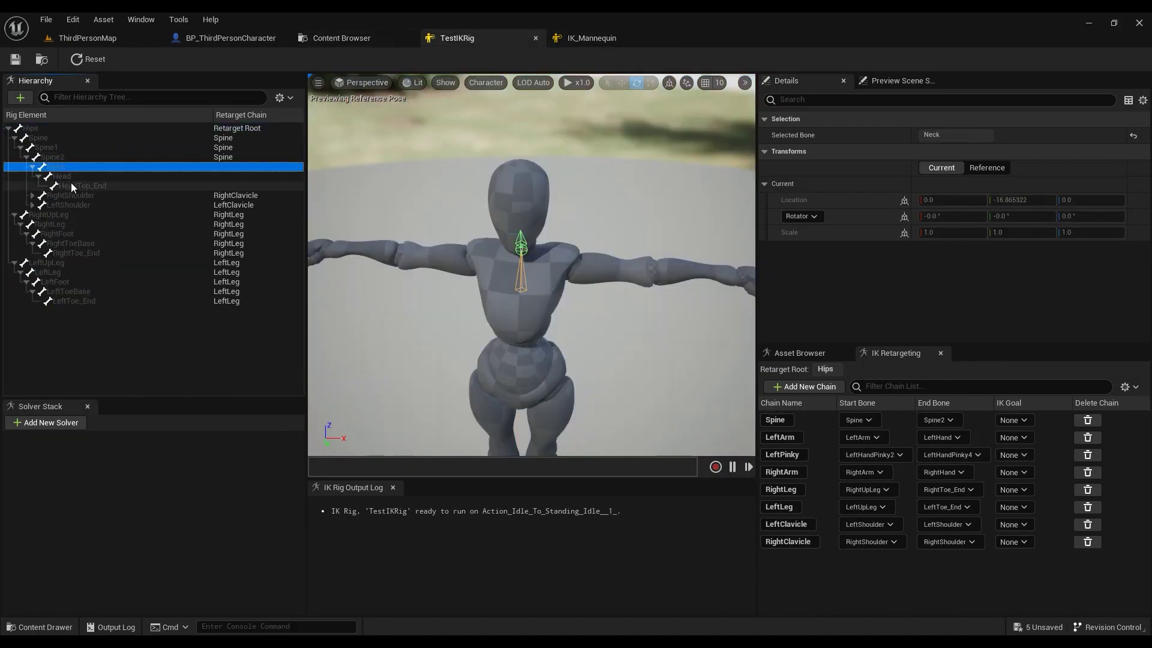
pyautogui.keyDown('shift'); pyautogui.click(71, 185); pyautogui.keyUp('shift')
pyautogui.click(588, 38)
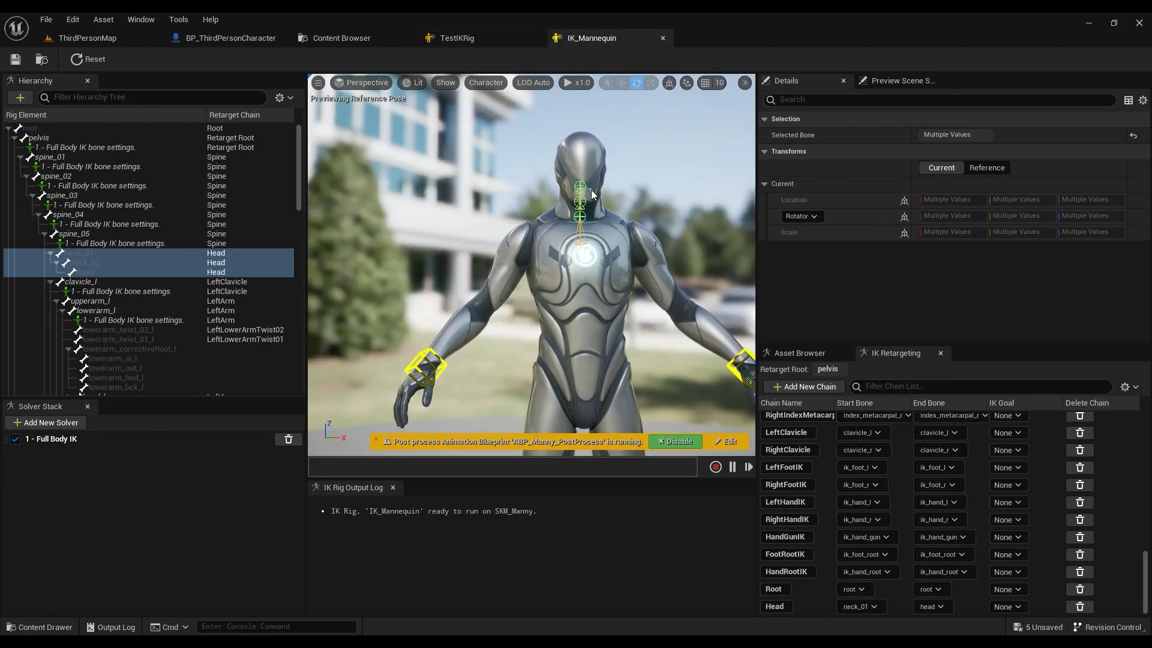
pyautogui.click(505, 36)
pyautogui.click(63, 166)
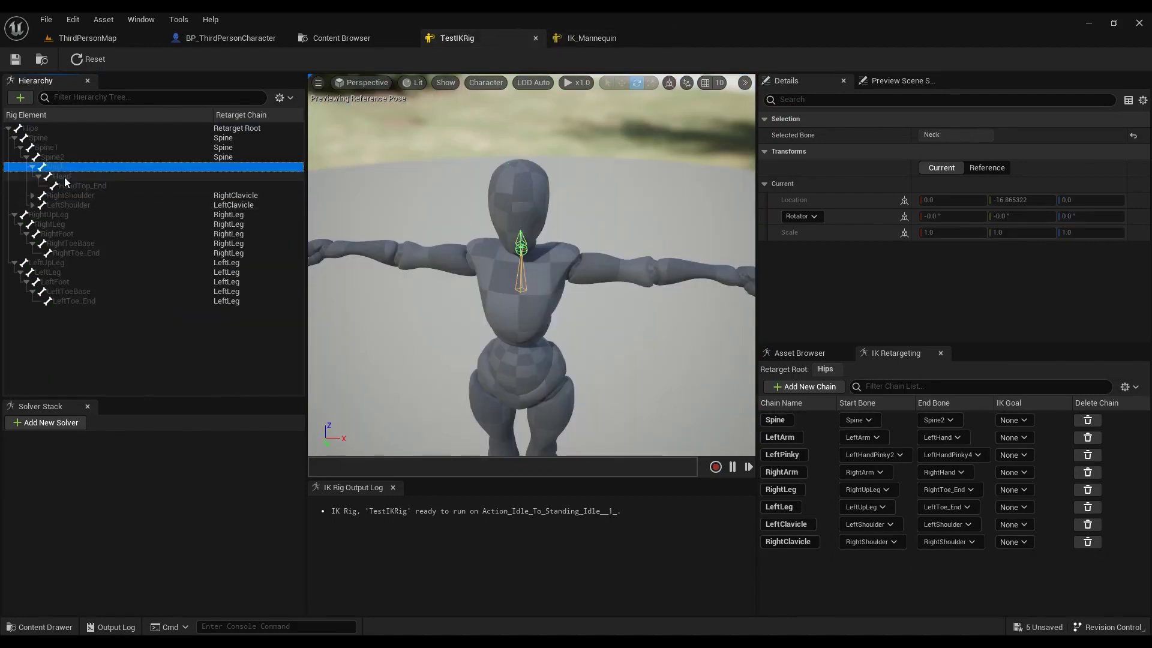
pyautogui.keyDown('shift'); pyautogui.click(67, 176); pyautogui.keyUp('shift')
pyautogui.click(632, 42)
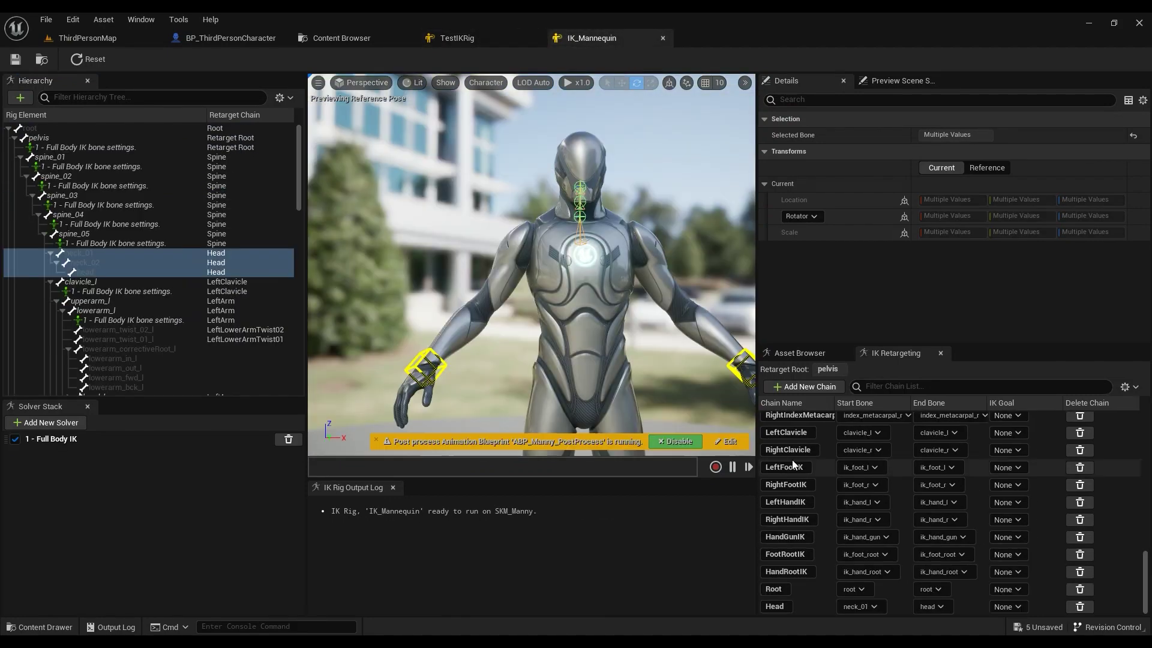
pyautogui.doubleClick(782, 607)
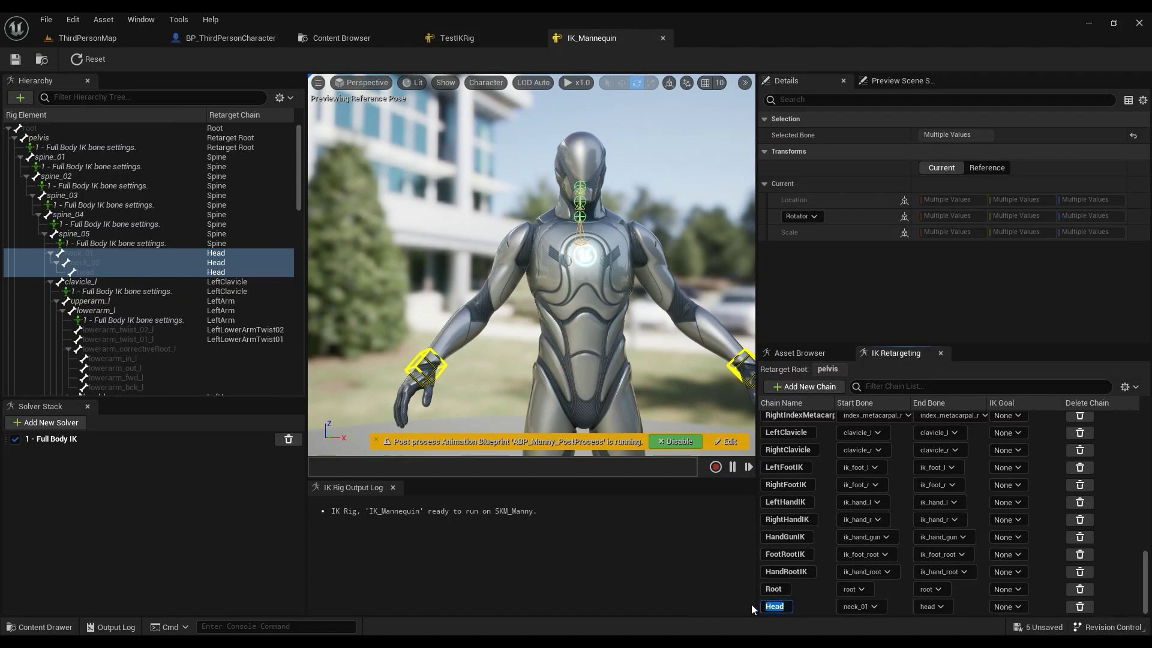
# - Add a retarget chain named Head to TestIKRig from Neck to Head, without a goal, and save the rig
pyautogui.click(462, 38)
pyautogui.click(60, 167)
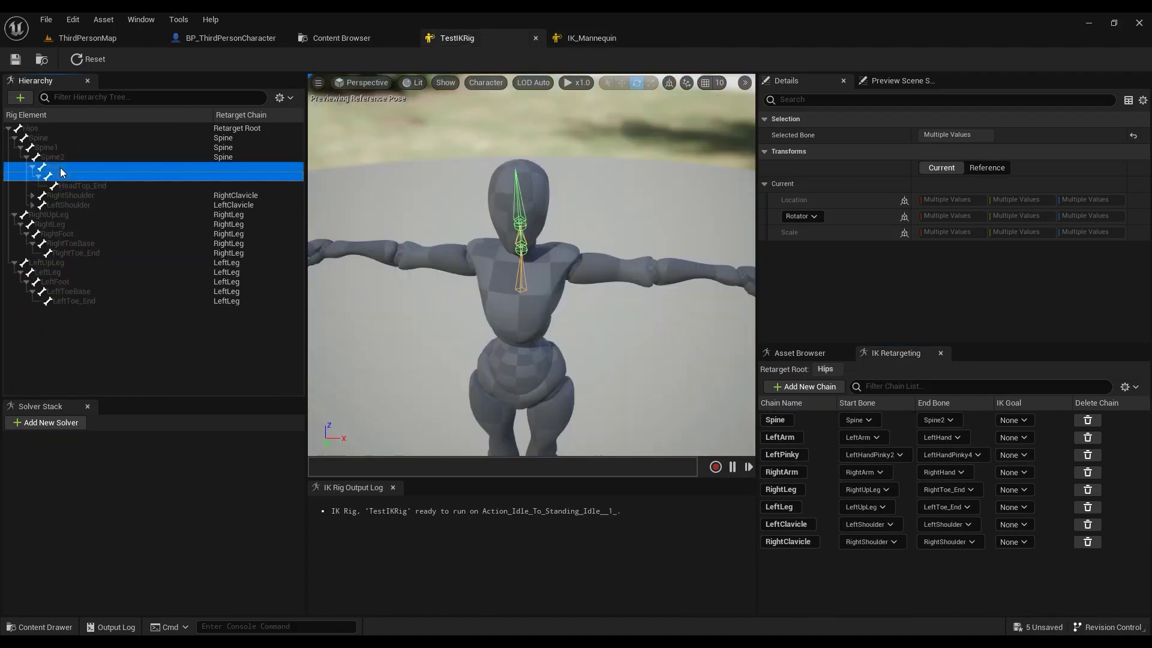
pyautogui.rightClick(60, 167)
pyautogui.click(112, 373)
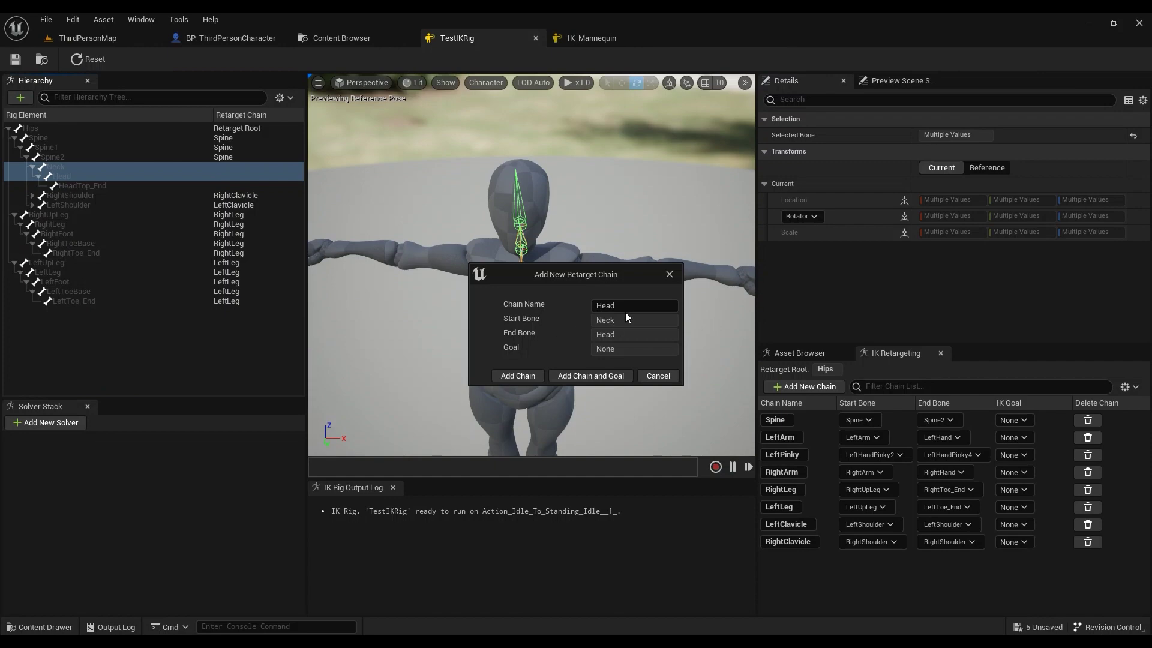
pyautogui.click(534, 376)
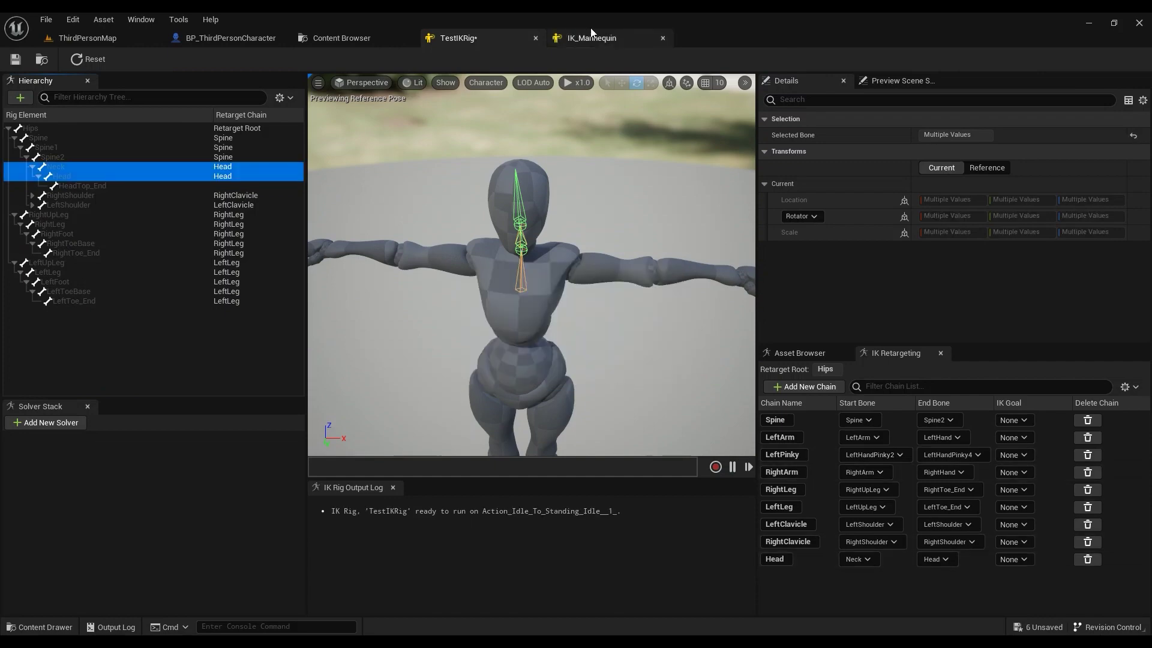
pyautogui.click(591, 34)
pyautogui.click(473, 36)
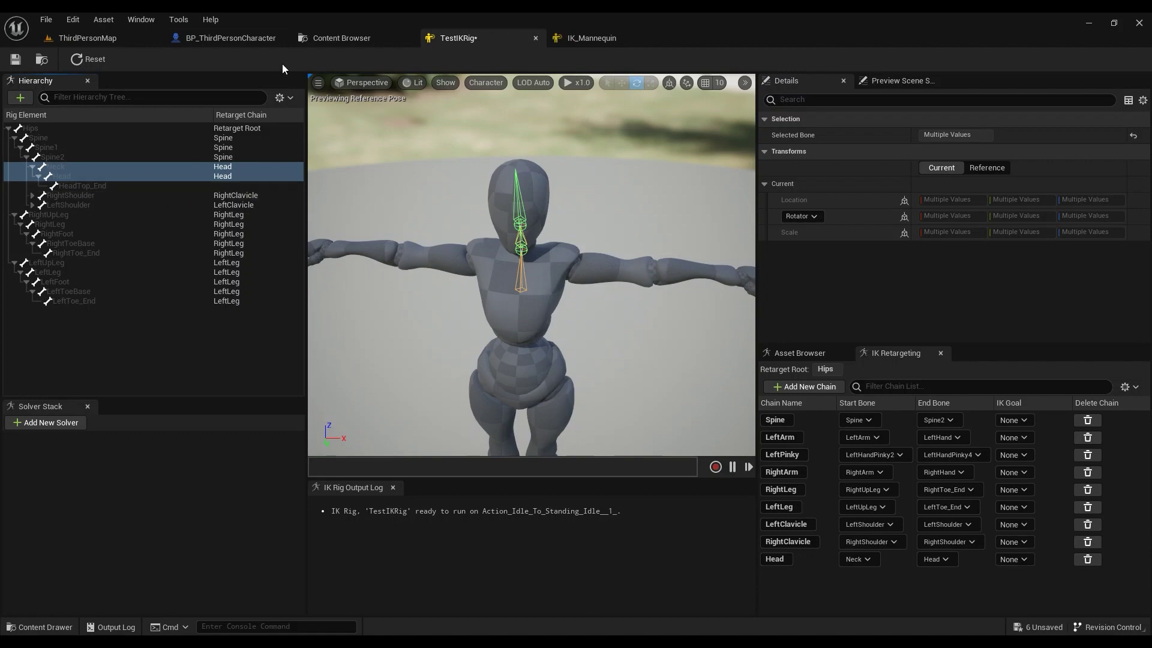
pyautogui.click(22, 60)
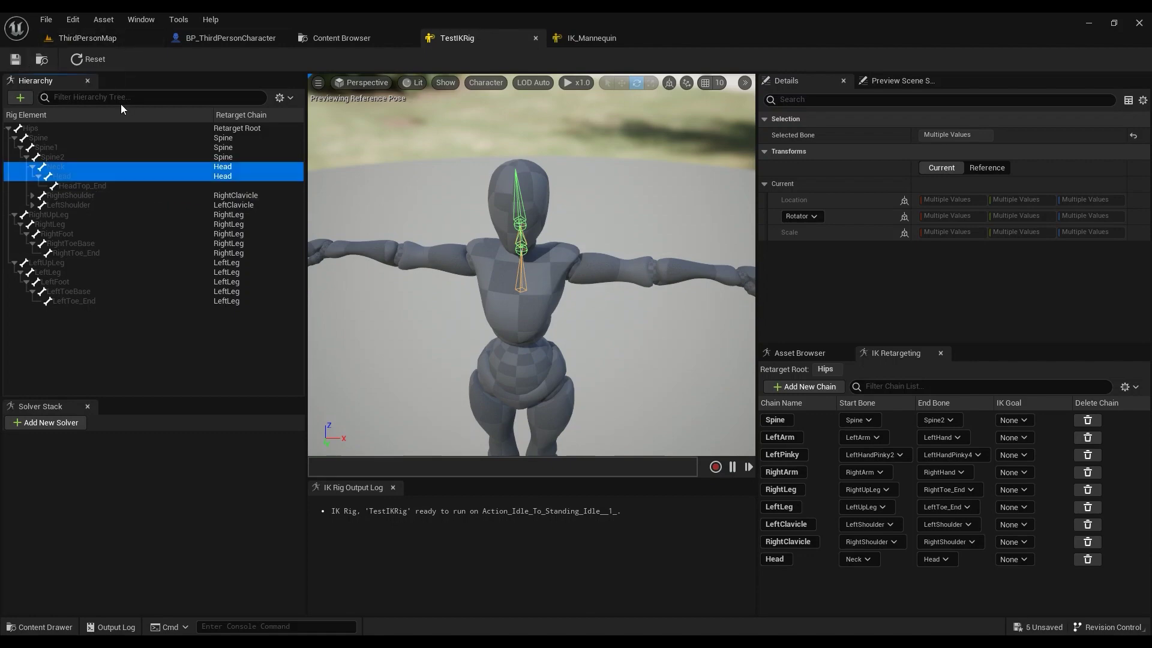
pyautogui.click(595, 39)
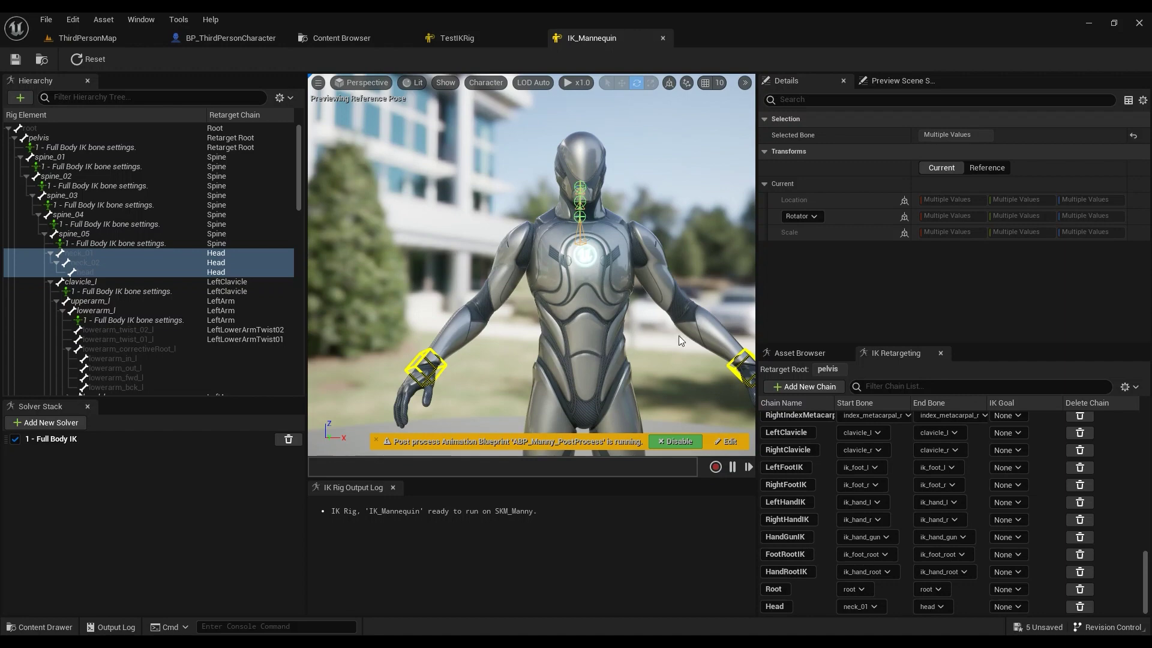
pyautogui.moveTo(1144, 576); pyautogui.dragTo(1145, 438)
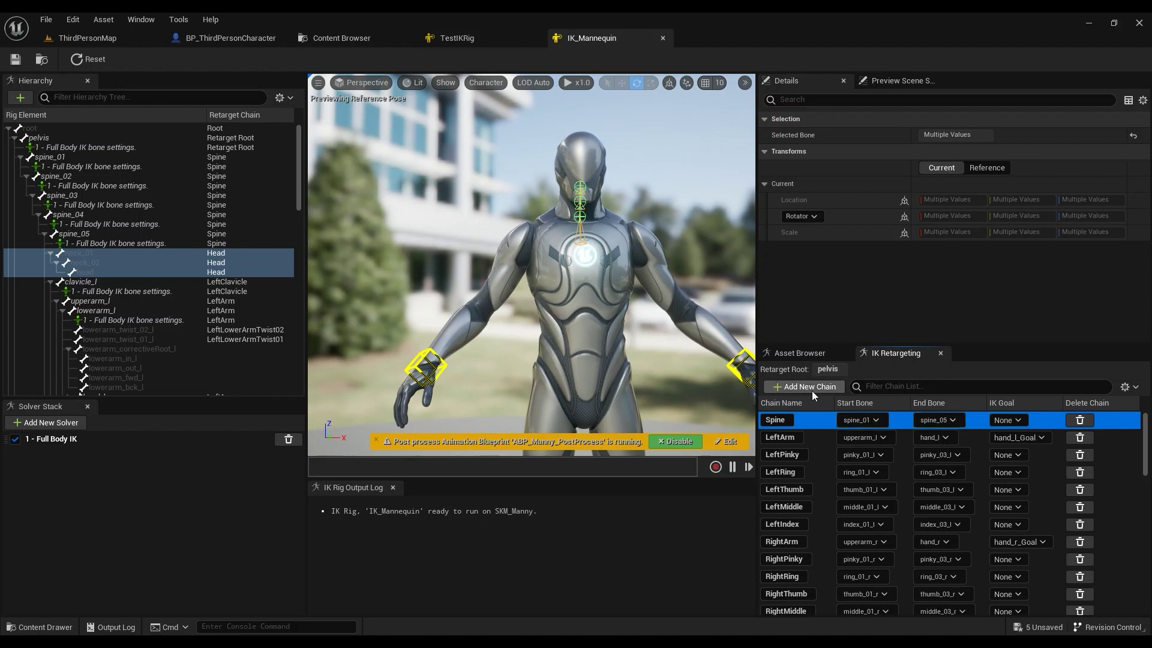
pyautogui.click(58, 157)
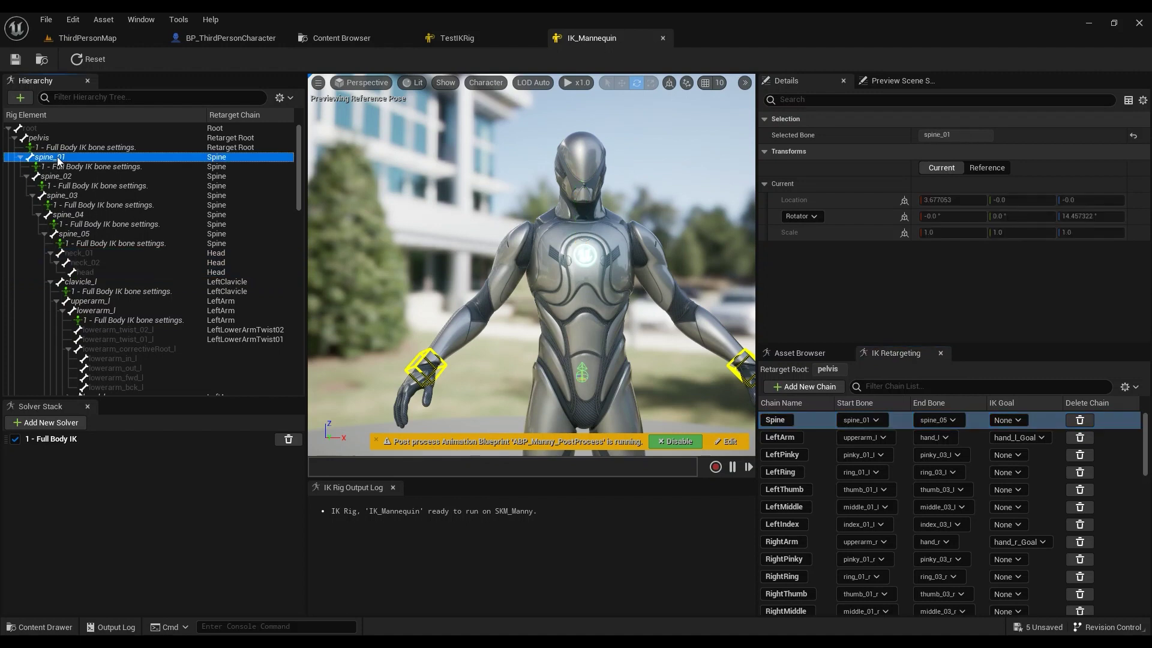
pyautogui.keyDown('shift'); pyautogui.click(70, 215); pyautogui.keyUp('shift')
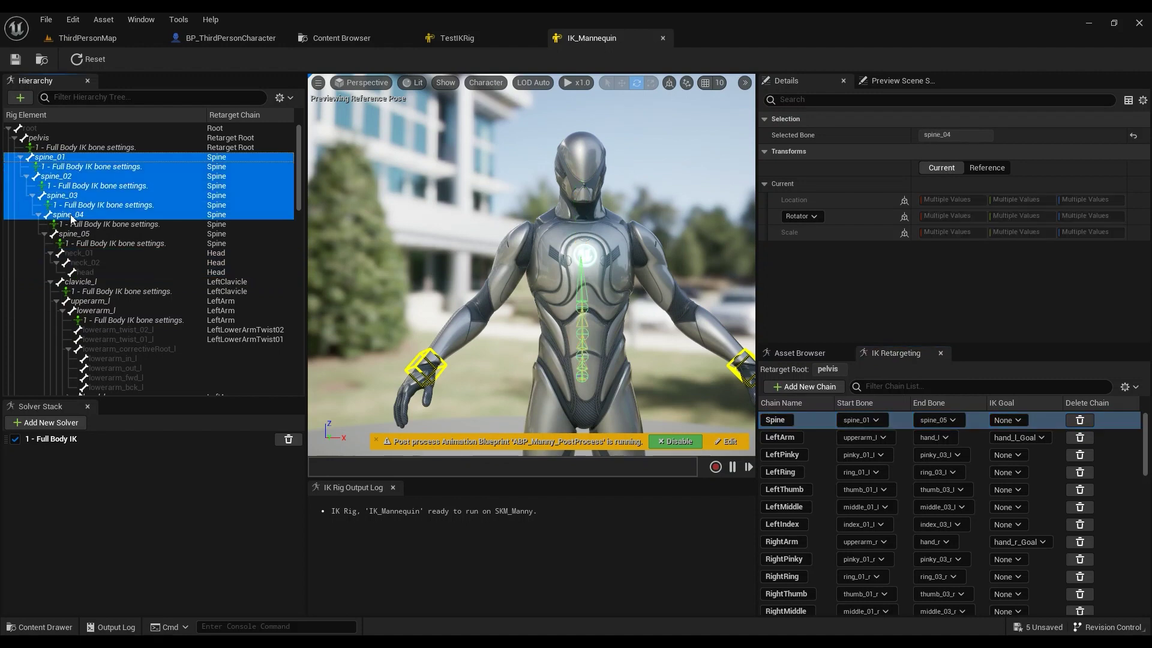
pyautogui.rightClick(61, 176)
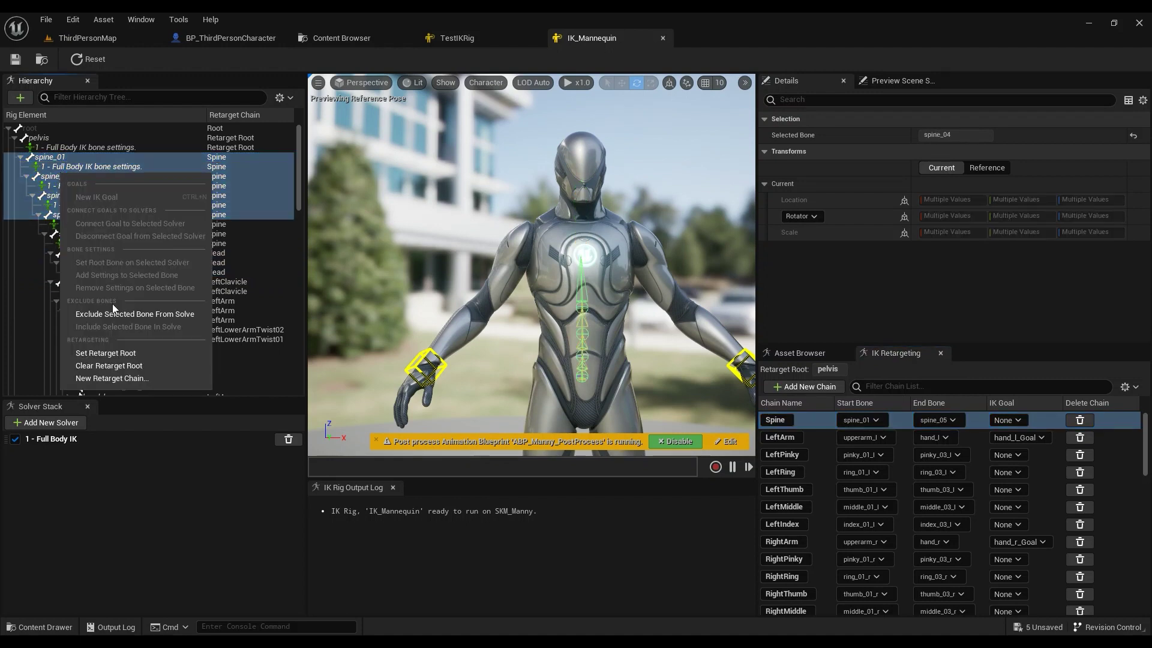
pyautogui.click(810, 388)
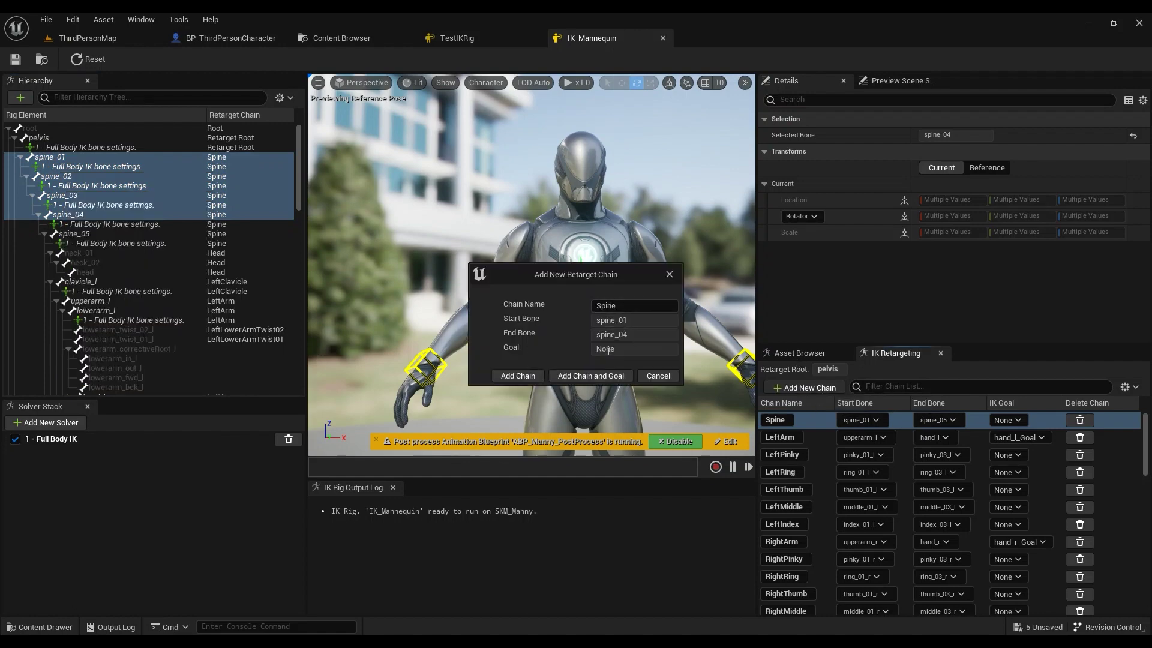
pyautogui.click(612, 306)
pyautogui.doubleClick(607, 306)
pyautogui.click(650, 376)
pyautogui.click(876, 424)
pyautogui.click(883, 423)
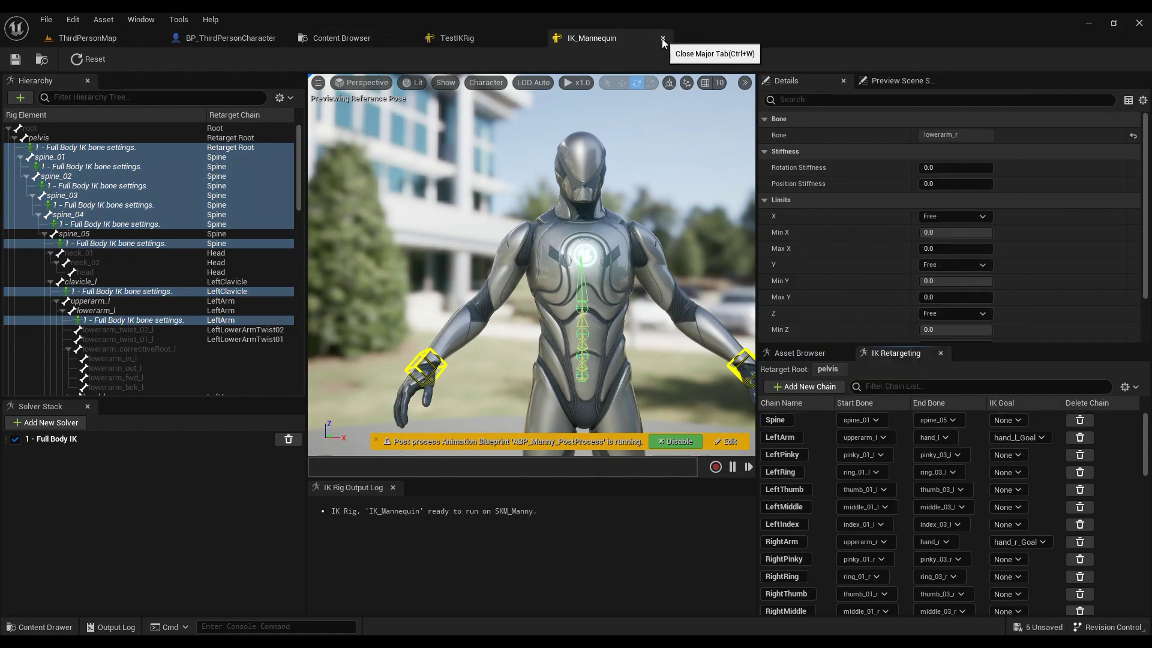
# - Create an IK Retargeter named TestIKRetargeter in the Content folder with TestIKRig as source and IK_Mannequin as target, and open it
pyautogui.click(223, 41)
pyautogui.click(348, 38)
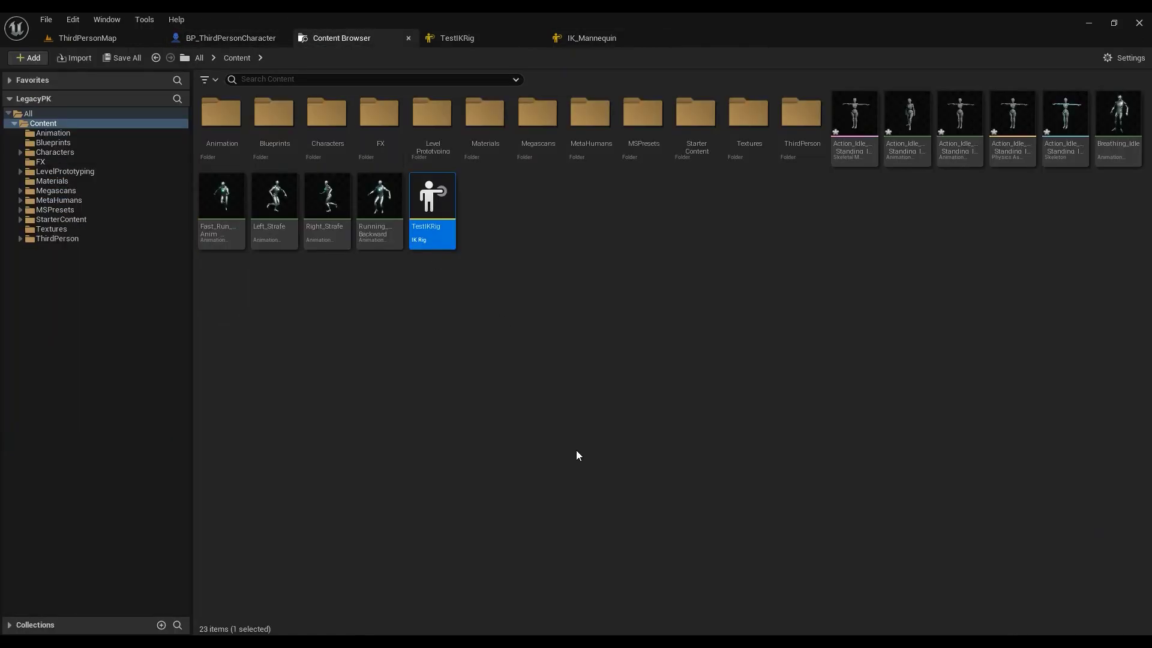
pyautogui.rightClick(481, 213)
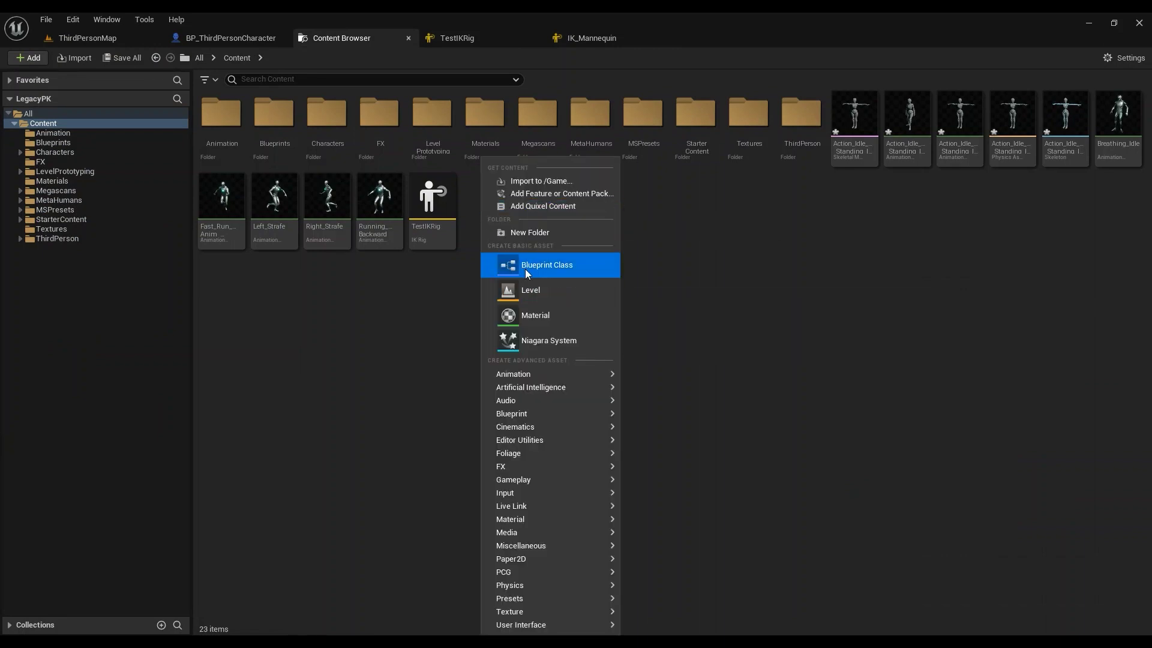
pyautogui.moveTo(534, 375)
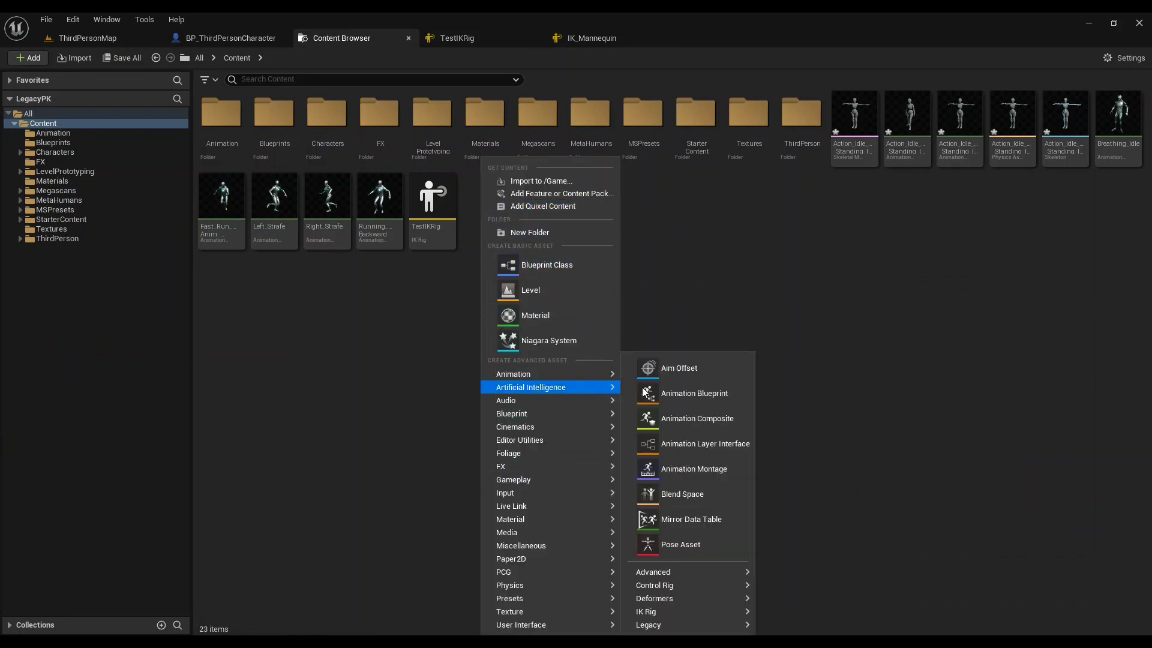
pyautogui.moveTo(664, 614)
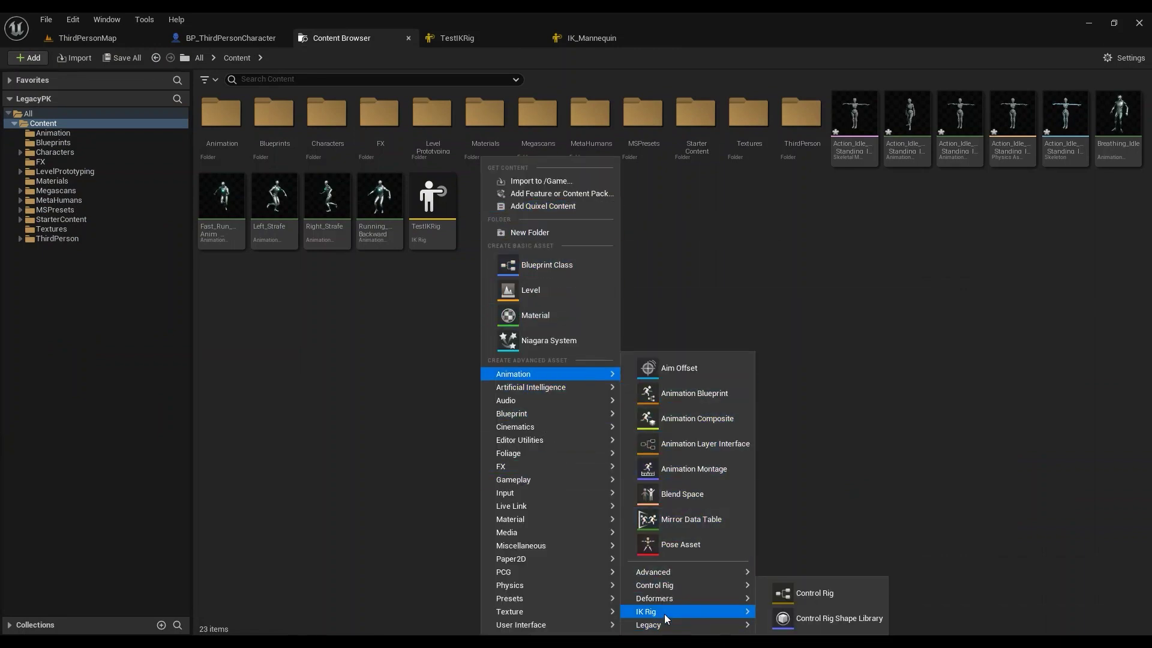
pyautogui.click(812, 593)
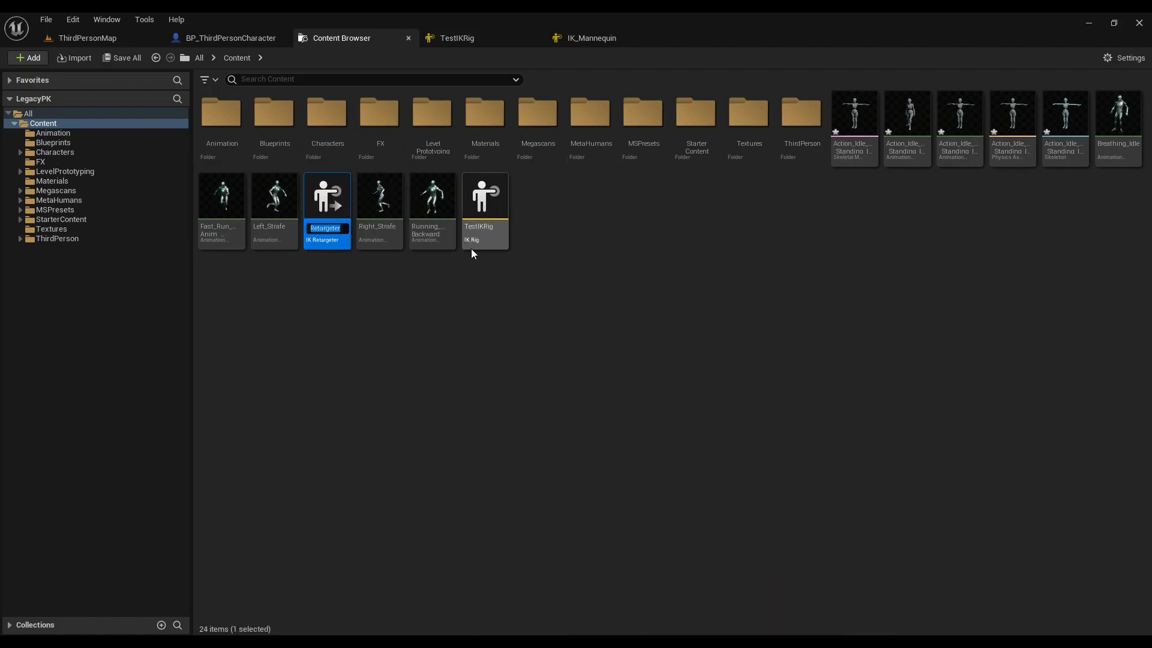
pyautogui.press('Home')
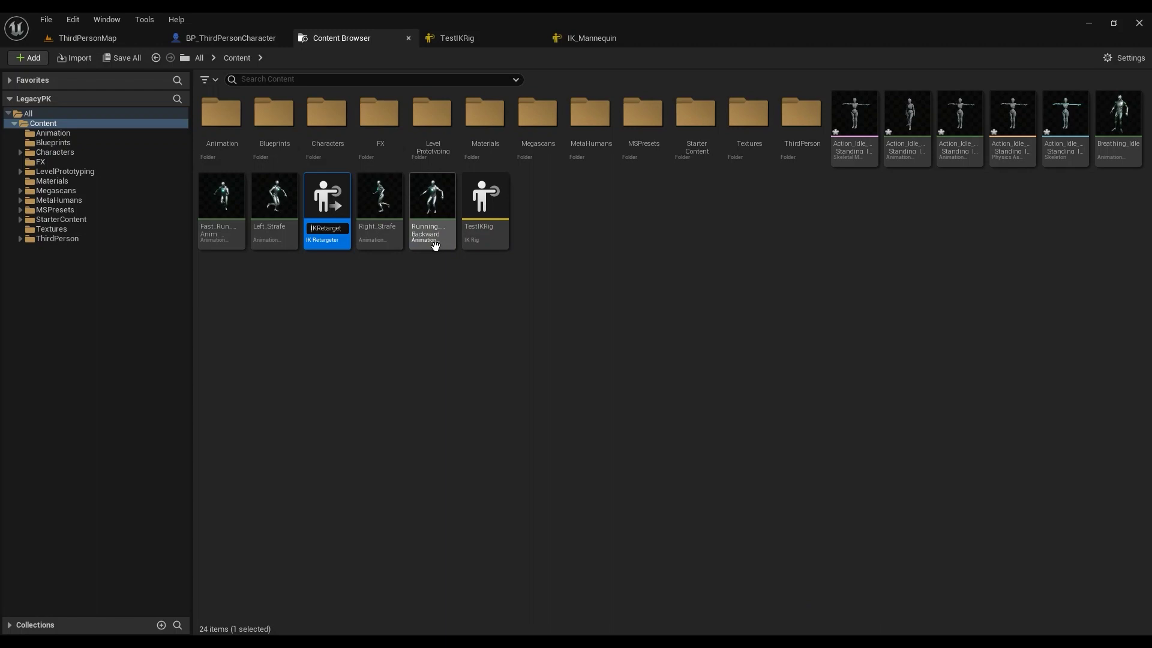
pyautogui.press('Return')
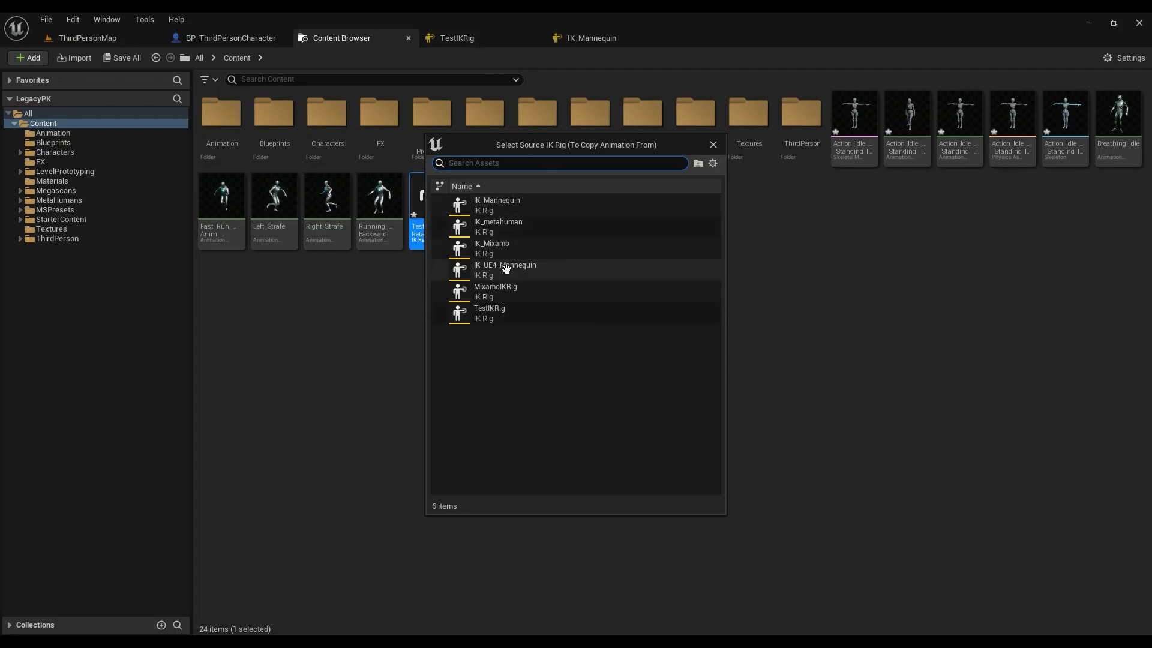
pyautogui.click(510, 313)
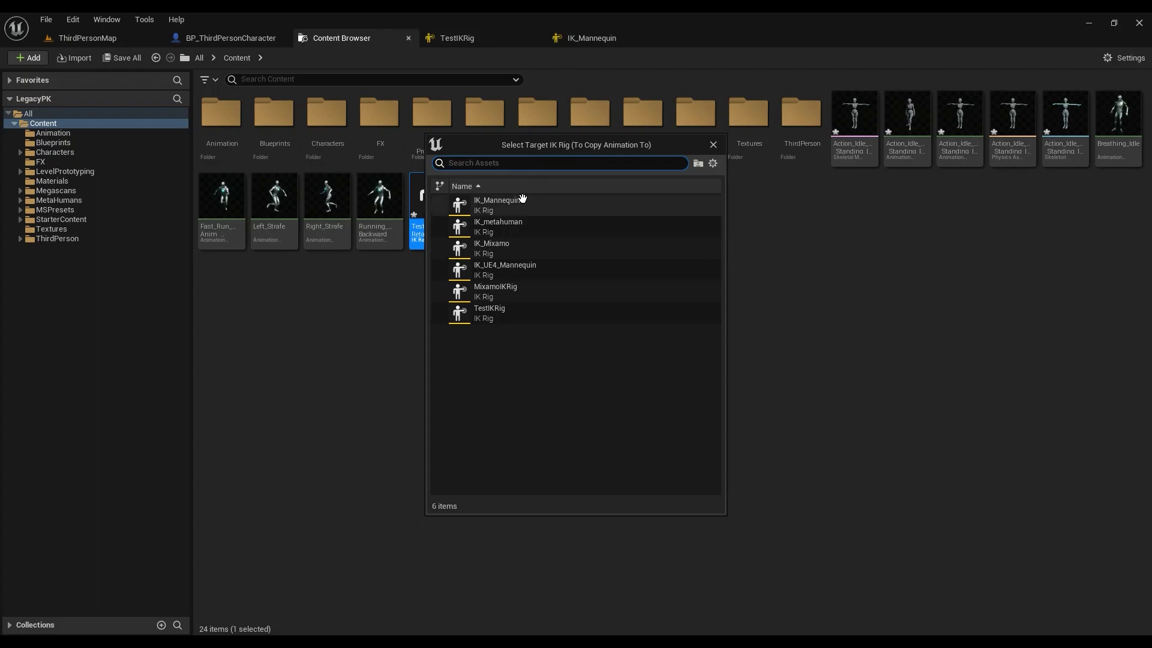
pyautogui.click(497, 204)
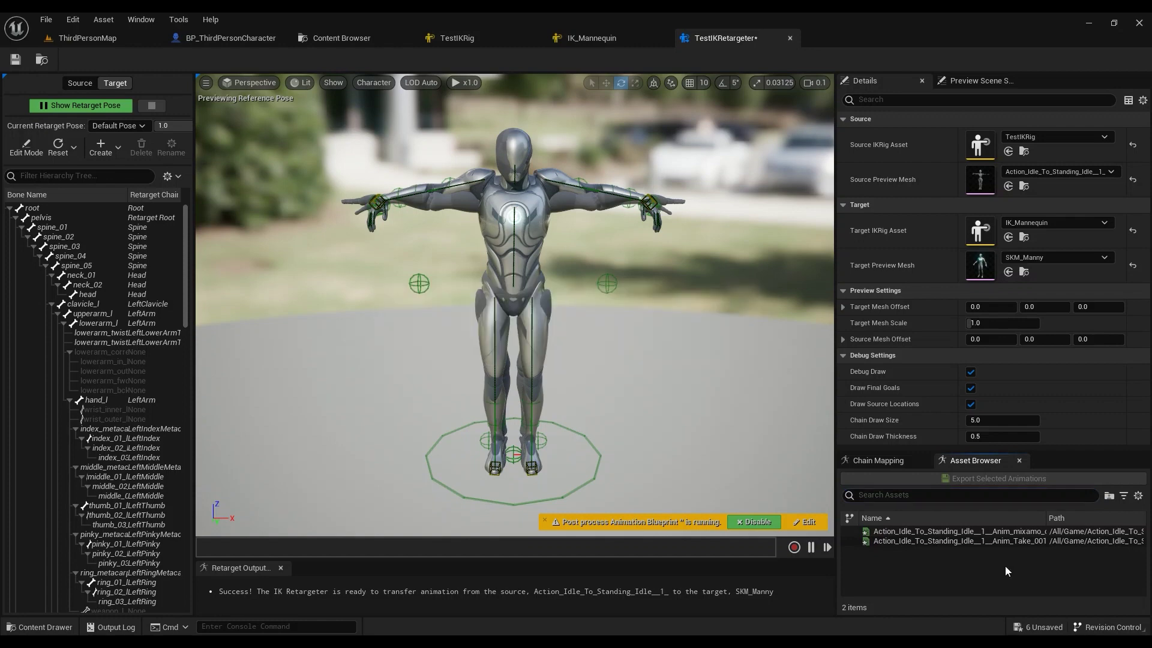
# - Preview the Action_Idle_To_Standing_Idle__1__Anim_mixamo_com animation on the target, scrub to about frame 4 and inspect the arms and hands up close
pyautogui.click(915, 532)
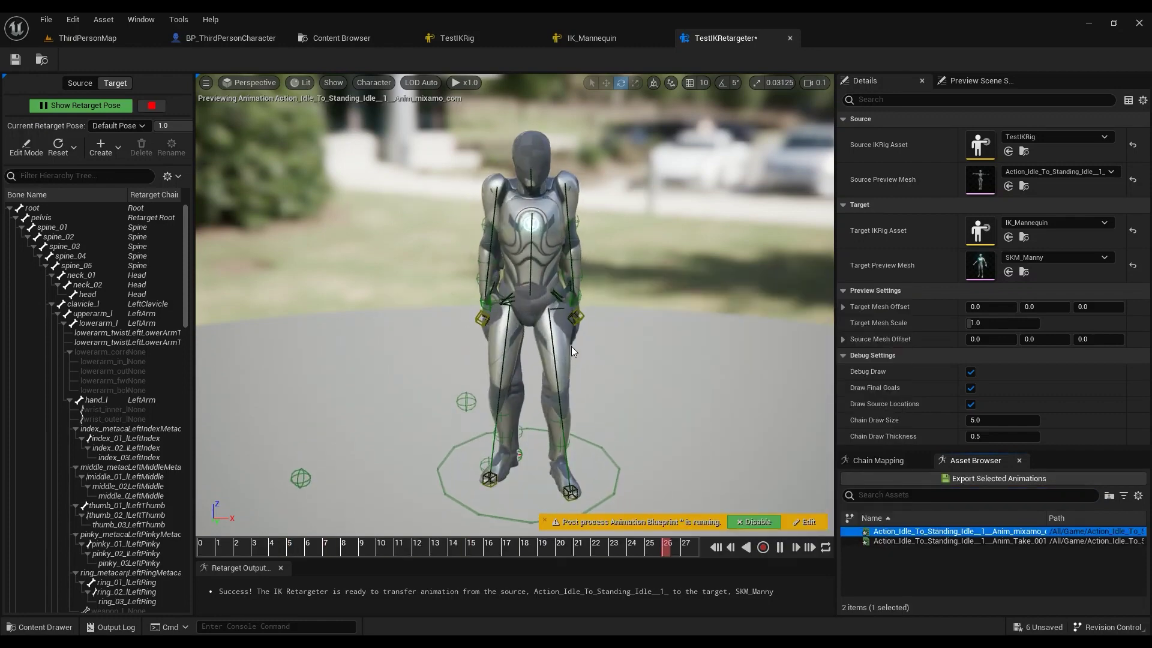
pyautogui.click(240, 547)
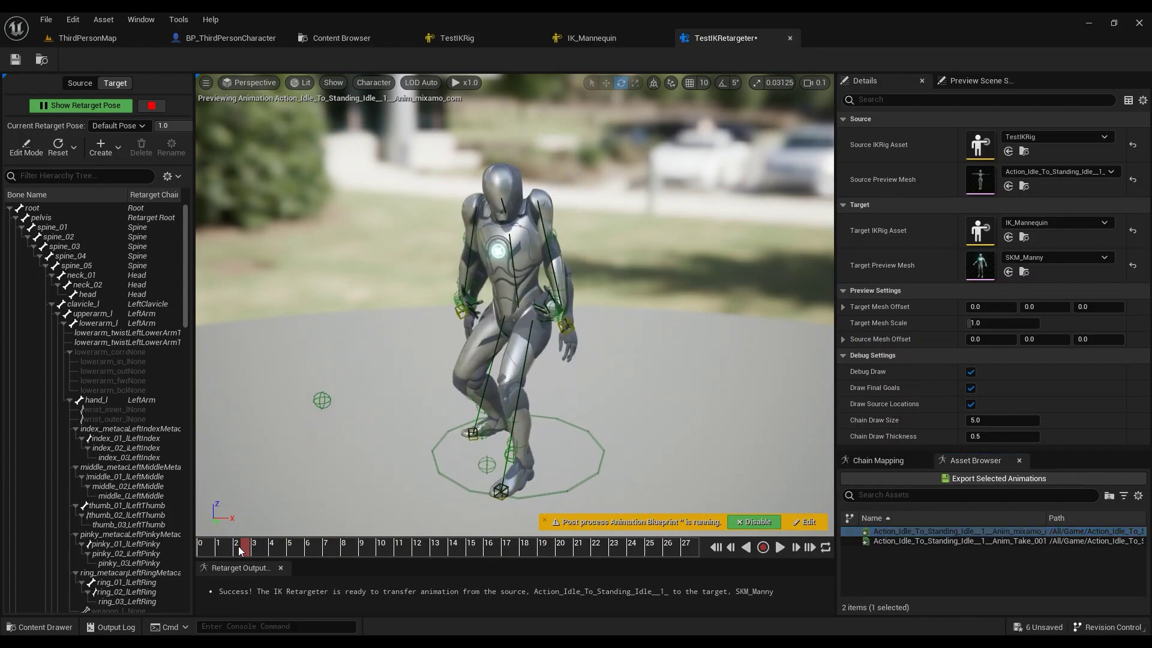
pyautogui.moveTo(239, 549); pyautogui.dragTo(282, 550)
pyautogui.moveTo(577, 385)
pyautogui.mouseDown(button='right')
pyautogui.moveTo(534, 312)
pyautogui.moveTo(577, 384)
pyautogui.mouseUp(button='right')
pyautogui.press('w')
pyautogui.press('a')
pyautogui.moveTo(514, 305); pyautogui.dragTo(707, 163, button='right')
pyautogui.moveTo(703, 399); pyautogui.dragTo(697, 420, button='right')
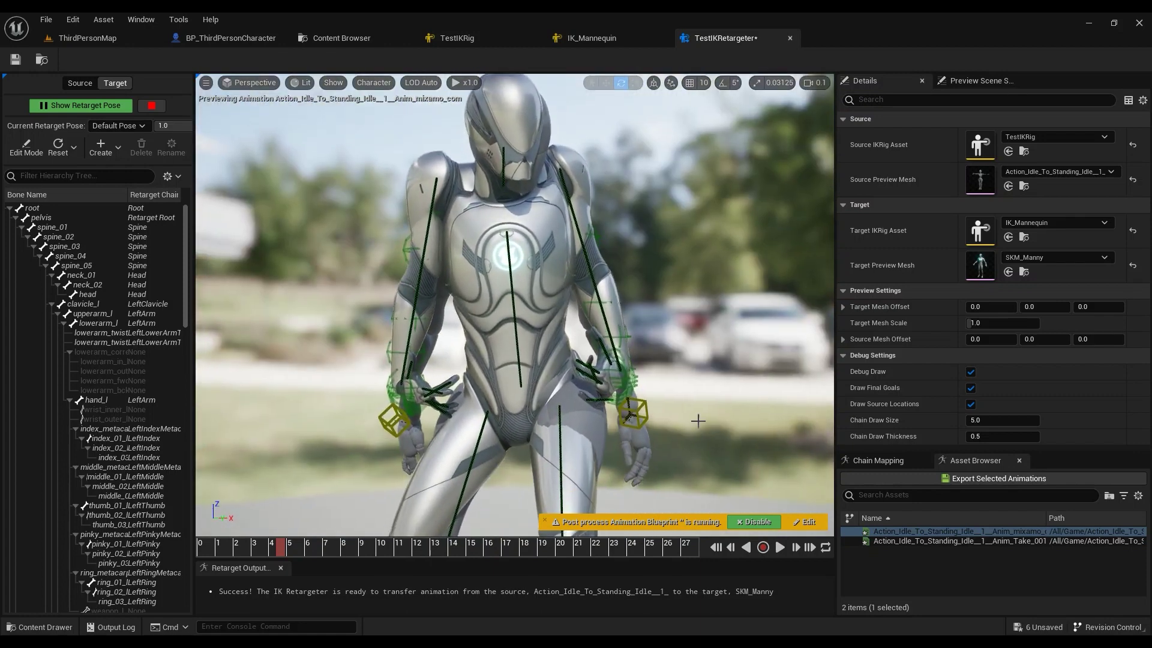
# - Turn on retarget pose editing and compare the source and target skeletons, ending on the target
pyautogui.click(27, 149)
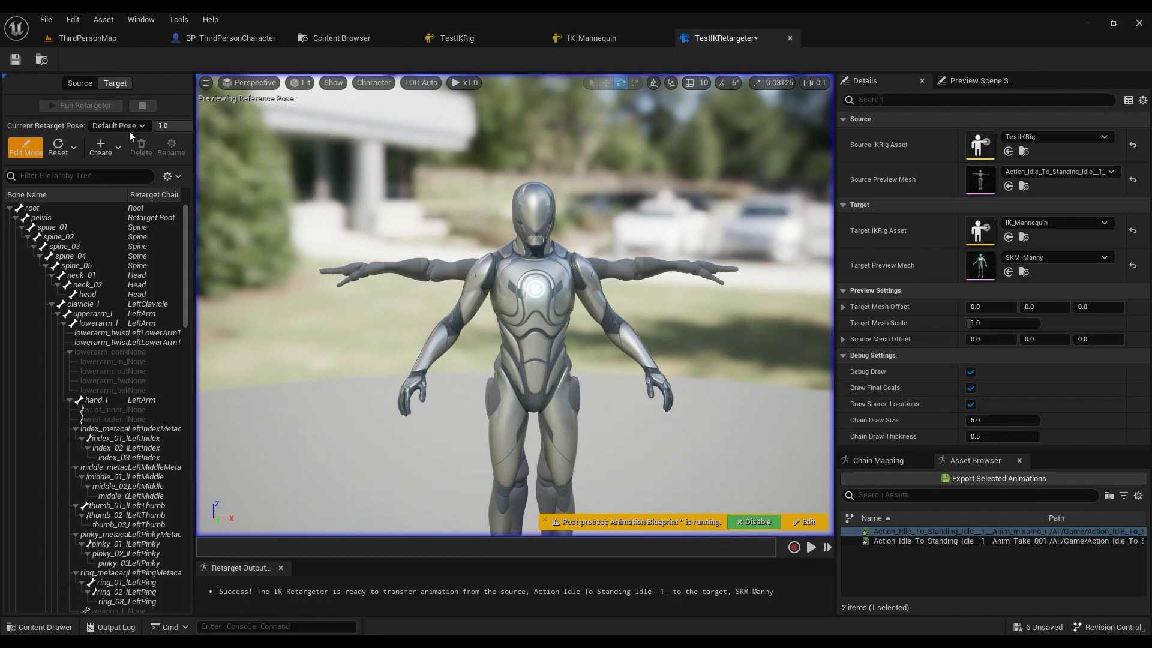
pyautogui.click(86, 85)
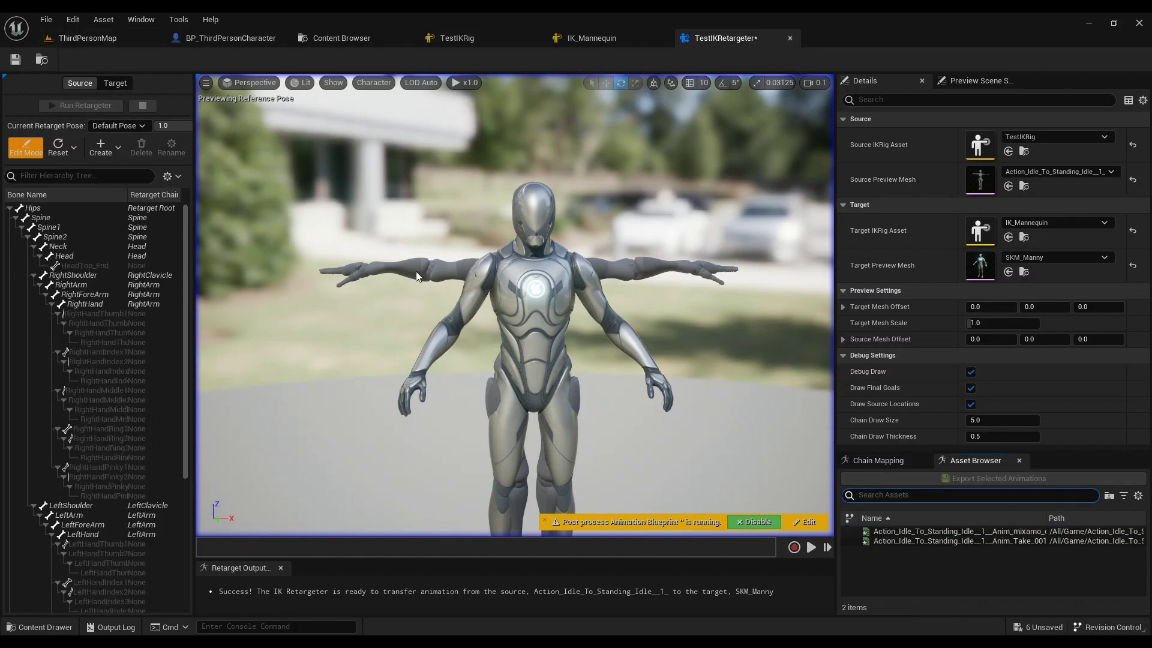
pyautogui.click(114, 85)
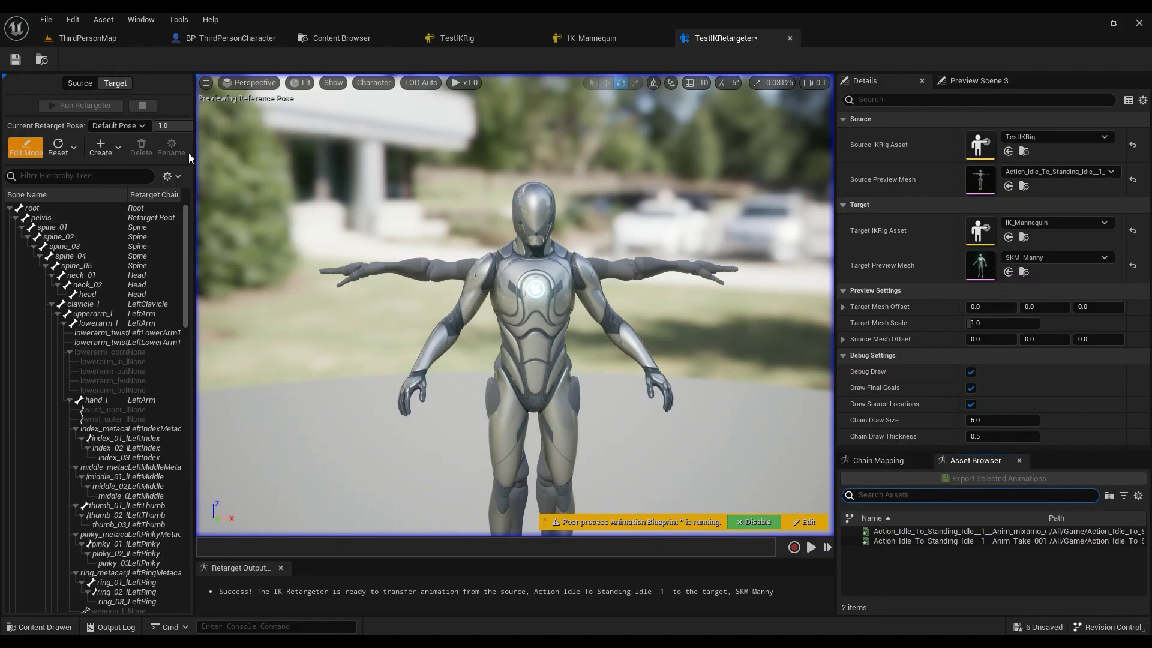
pyautogui.click(90, 305)
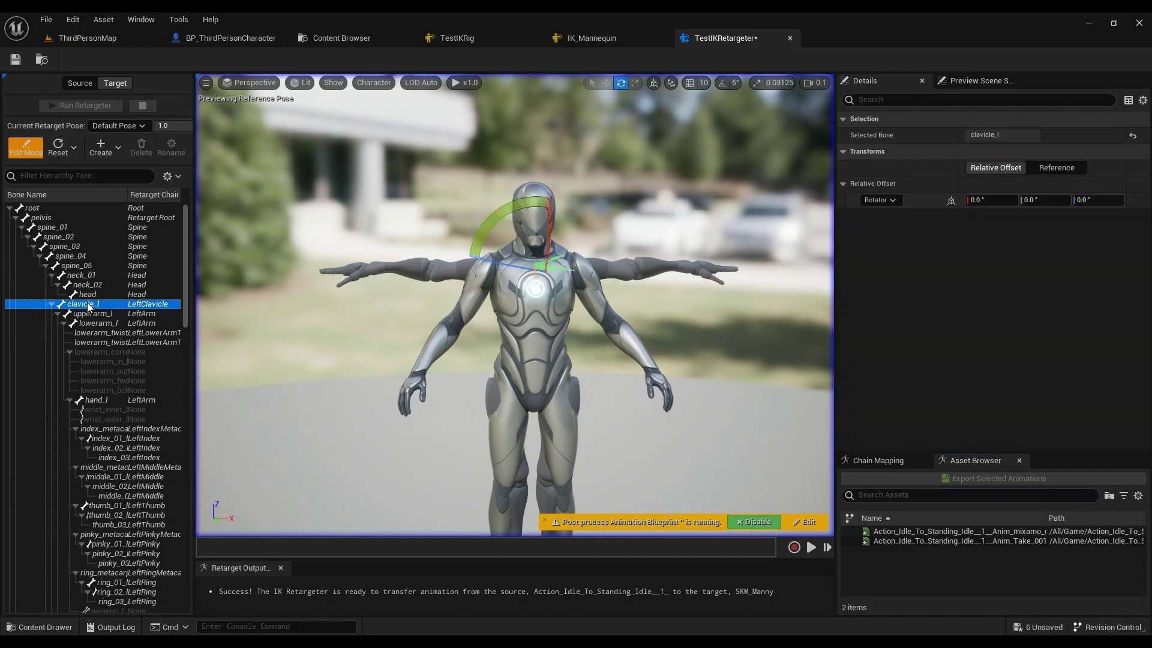
pyautogui.press('w')
pyautogui.moveTo(440, 256); pyautogui.dragTo(451, 303, button='right')
pyautogui.moveTo(441, 256); pyautogui.dragTo(437, 258)
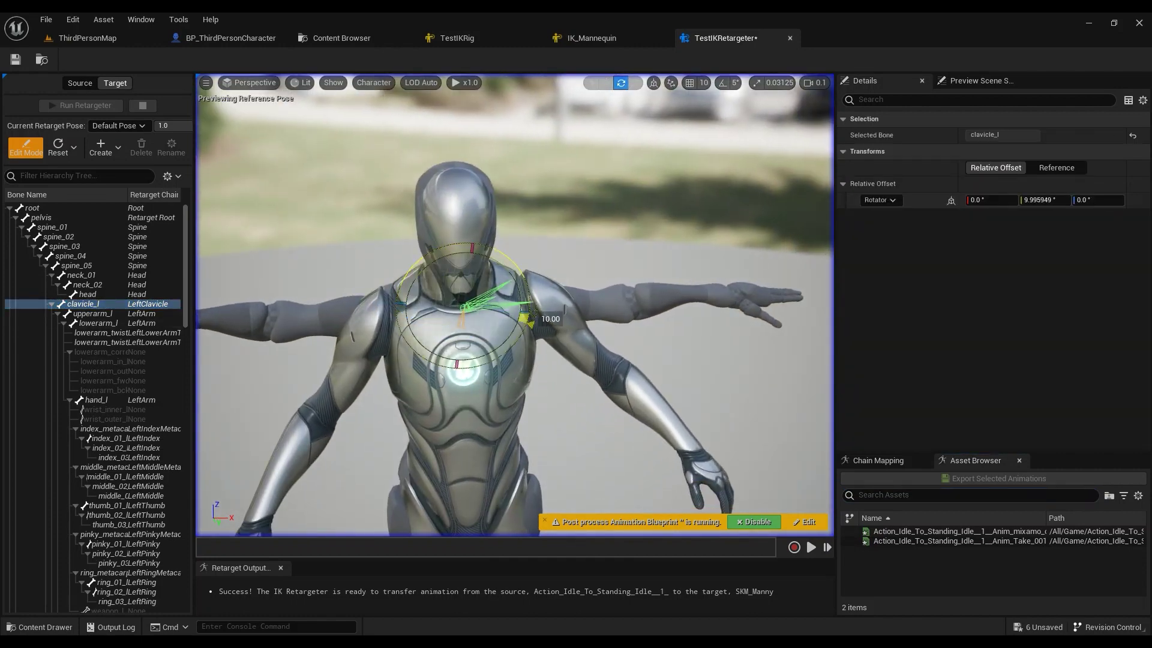
pyautogui.hotkey('ctrl', 'z')
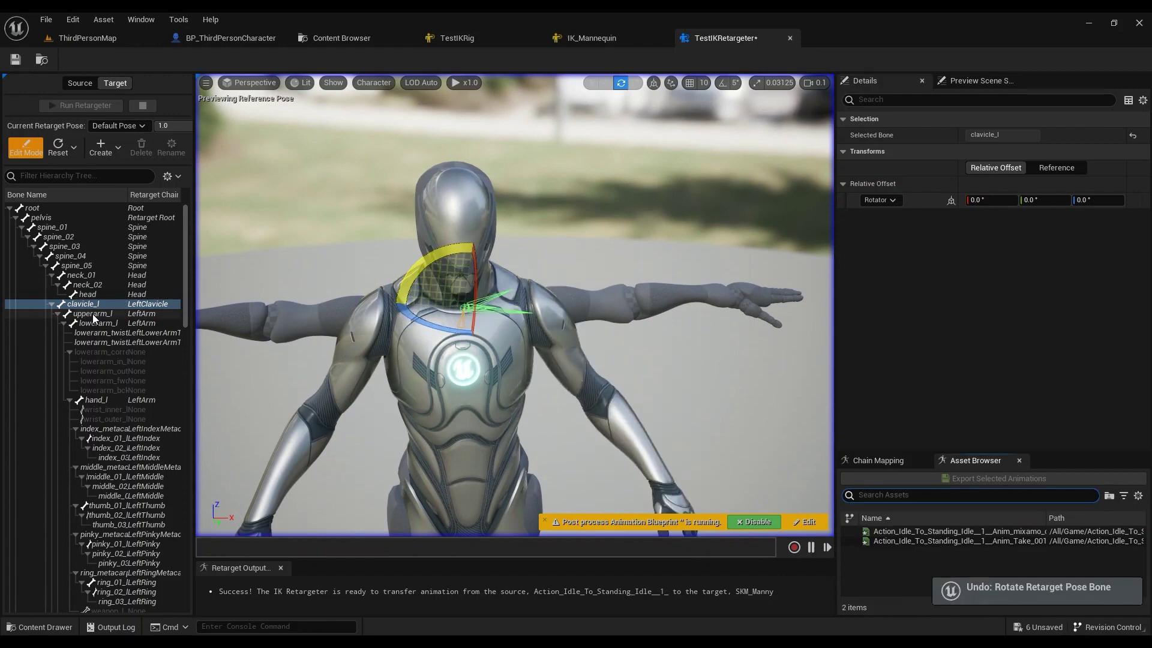
# - Rotate the target's upperarm_l bone about 58.27° on Y so the left arm lines up with the source's T-pose
pyautogui.click(94, 314)
pyautogui.moveTo(573, 263); pyautogui.dragTo(584, 378)
pyautogui.moveTo(695, 325); pyautogui.dragTo(581, 327, button='right')
pyautogui.moveTo(376, 225); pyautogui.dragTo(379, 231)
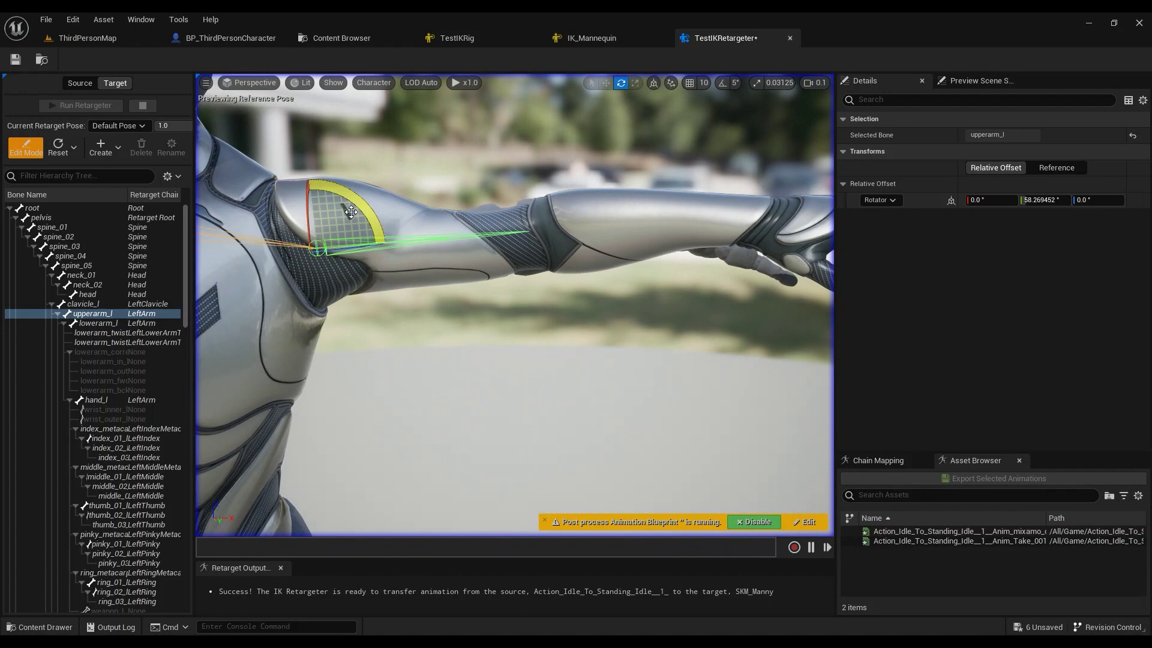
pyautogui.moveTo(334, 314)
pyautogui.mouseDown(button='right')
pyautogui.moveTo(335, 420)
pyautogui.moveTo(334, 314)
pyautogui.moveTo(351, 309)
pyautogui.mouseUp(button='right')
# - Rotate the lowerarm_l bone to about -38.15° on Z and -1.63° on Y to align the forearm with the source
pyautogui.click(102, 324)
pyautogui.moveTo(489, 340); pyautogui.dragTo(474, 327, button='right')
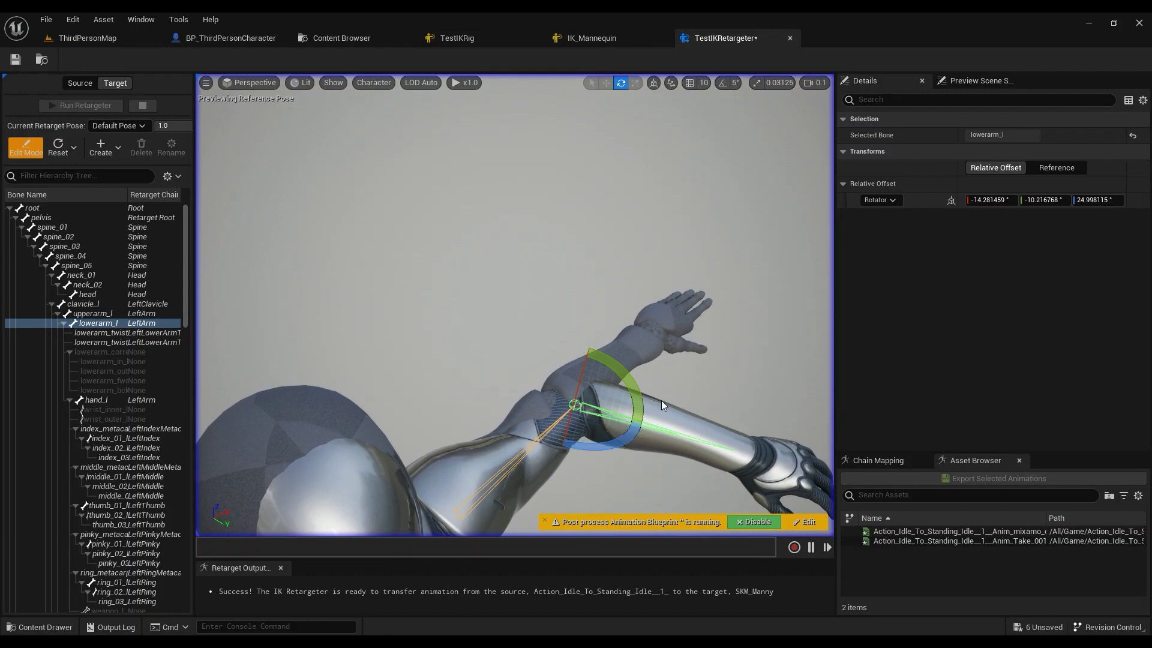
pyautogui.hotkey('ctrl', 'z')
pyautogui.moveTo(533, 445); pyautogui.dragTo(564, 445, button='right')
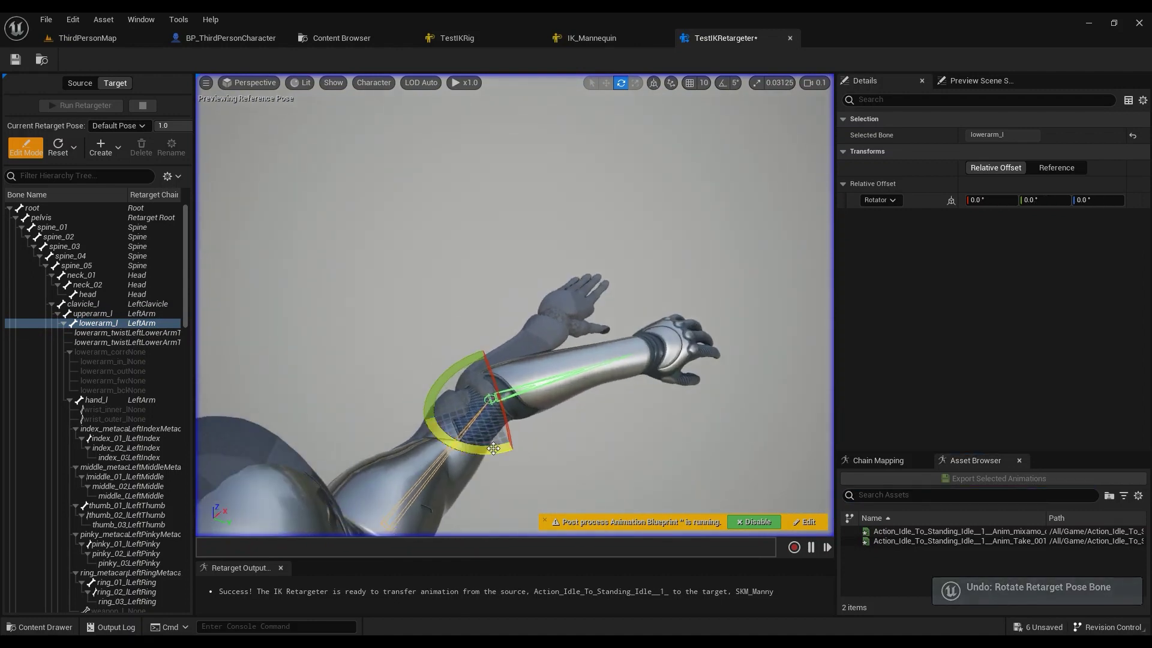
pyautogui.moveTo(501, 443); pyautogui.dragTo(547, 364)
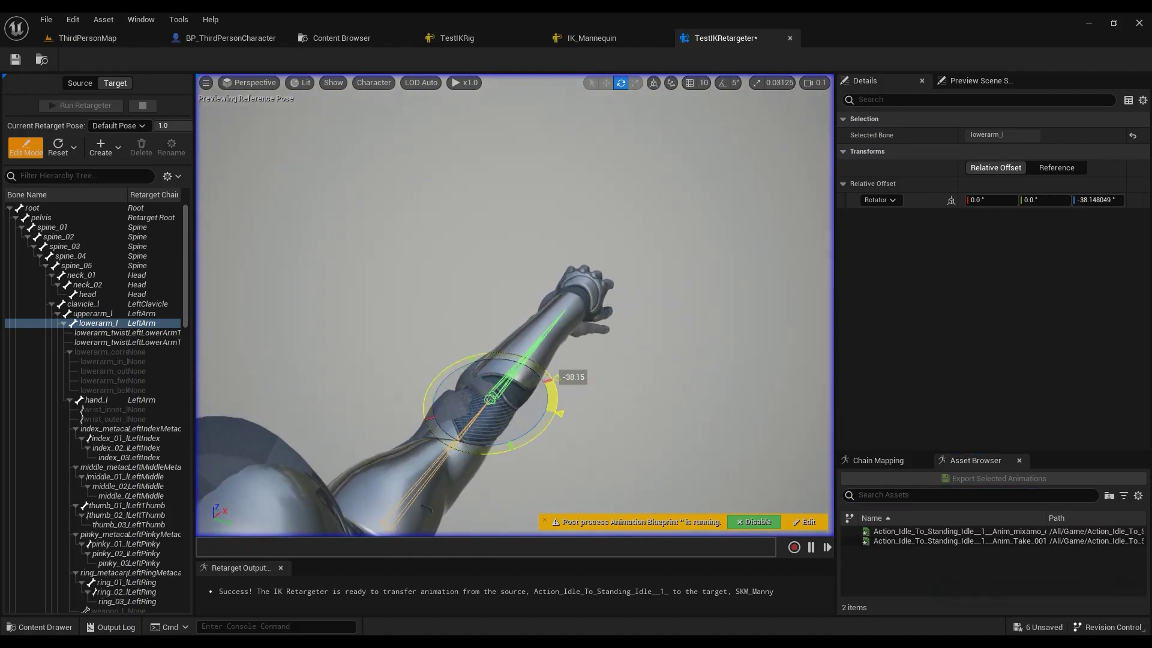
pyautogui.moveTo(547, 364); pyautogui.dragTo(420, 267, button='right')
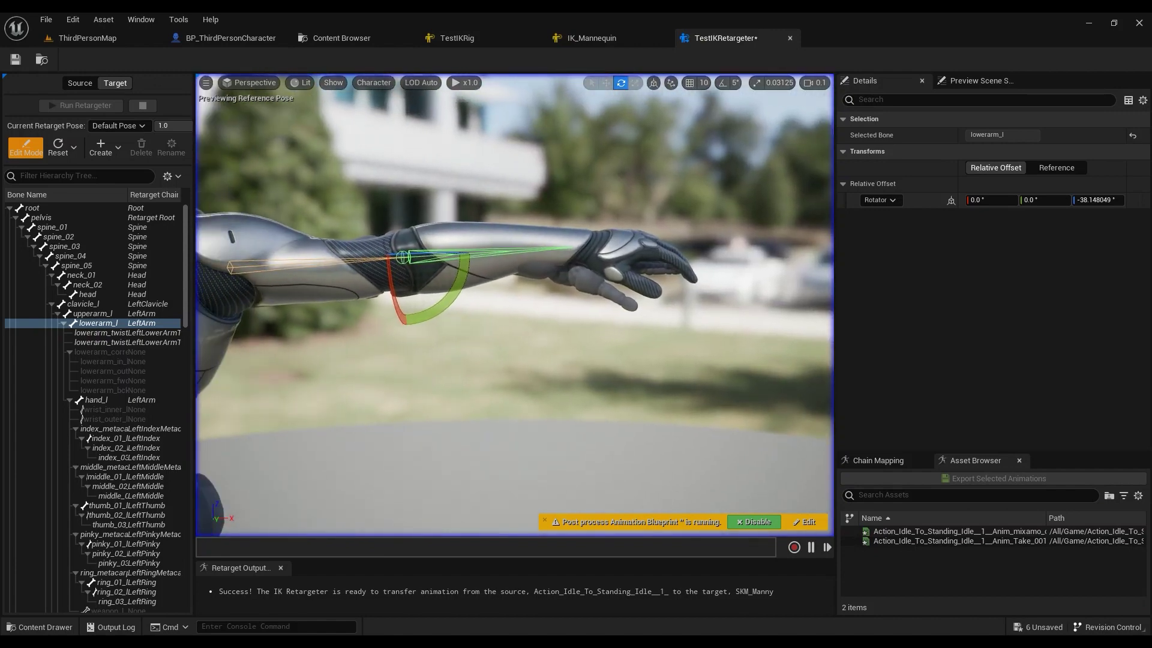
pyautogui.moveTo(457, 280)
pyautogui.mouseDown()
pyautogui.moveTo(459, 267)
pyautogui.moveTo(461, 287)
pyautogui.moveTo(459, 277)
pyautogui.mouseUp()
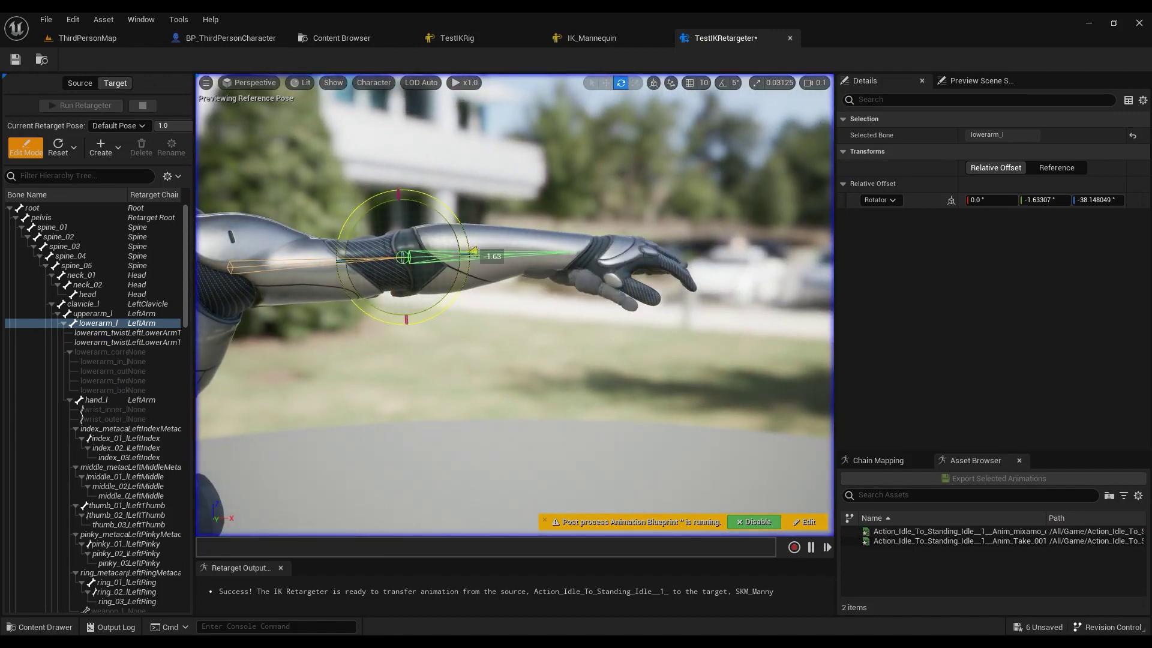
pyautogui.moveTo(459, 277); pyautogui.dragTo(456, 318, button='right')
# - Rotate the upperarm_r bone about 58.66° on Y so the right arm matches the source's T-pose
pyautogui.click(57, 313)
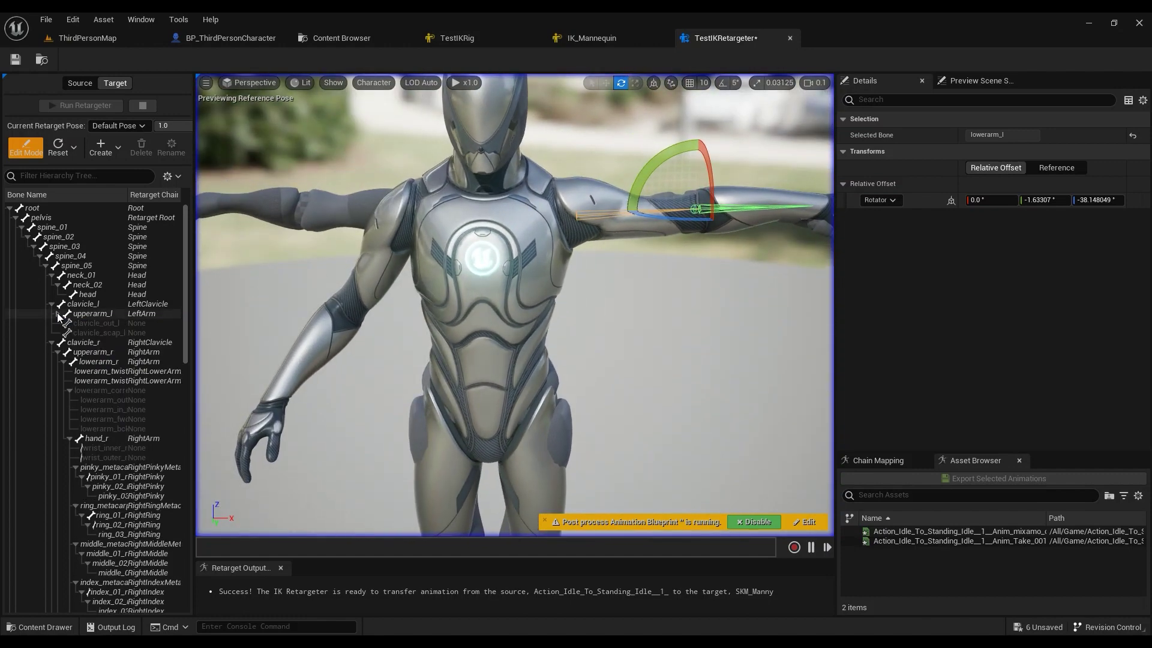
pyautogui.click(93, 353)
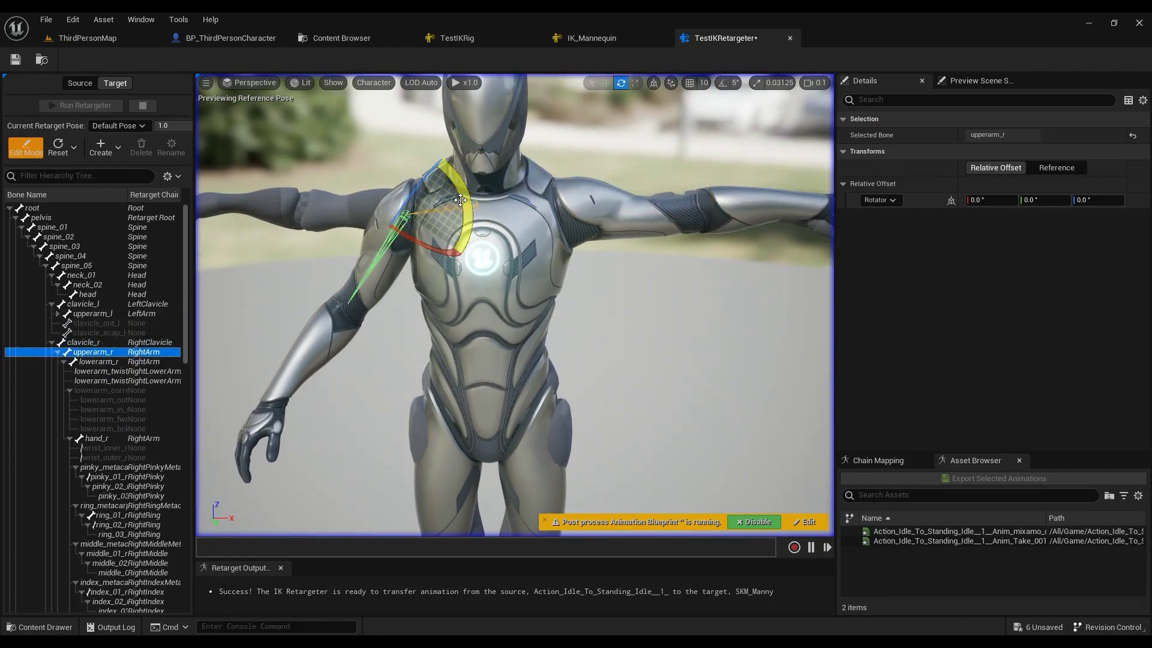
pyautogui.moveTo(445, 204); pyautogui.dragTo(532, 227, button='right')
pyautogui.moveTo(529, 294); pyautogui.dragTo(509, 348)
pyautogui.moveTo(528, 312); pyautogui.dragTo(528, 320, button='right')
pyautogui.hotkey('ctrl', 'z')
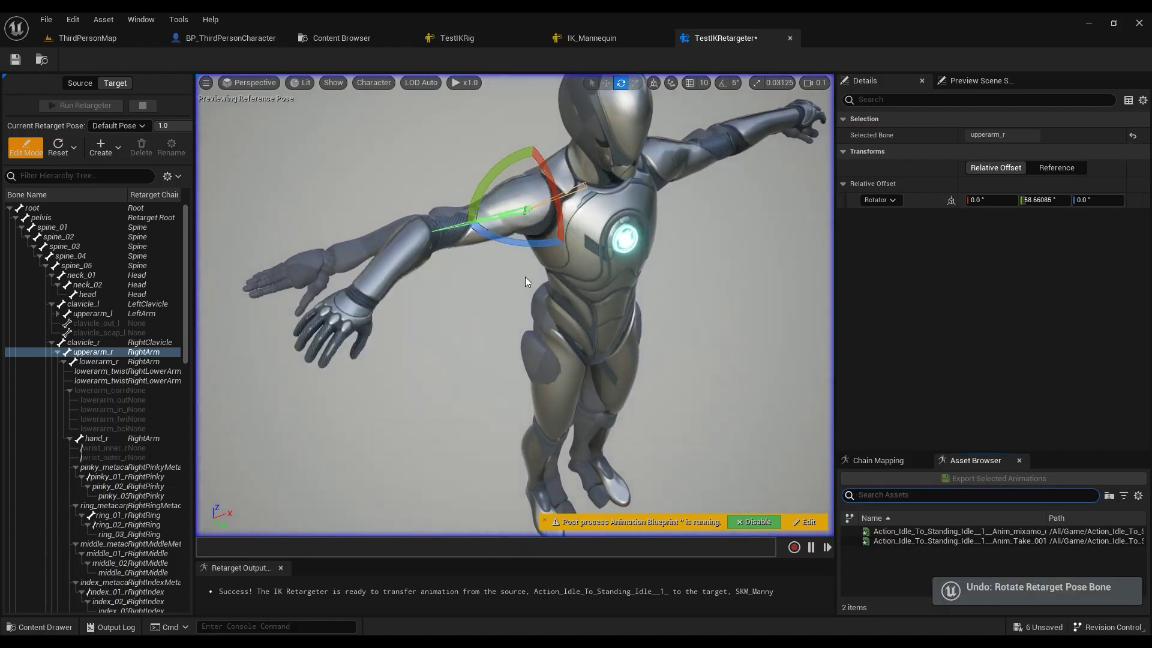
pyautogui.moveTo(524, 276); pyautogui.dragTo(538, 296, button='right')
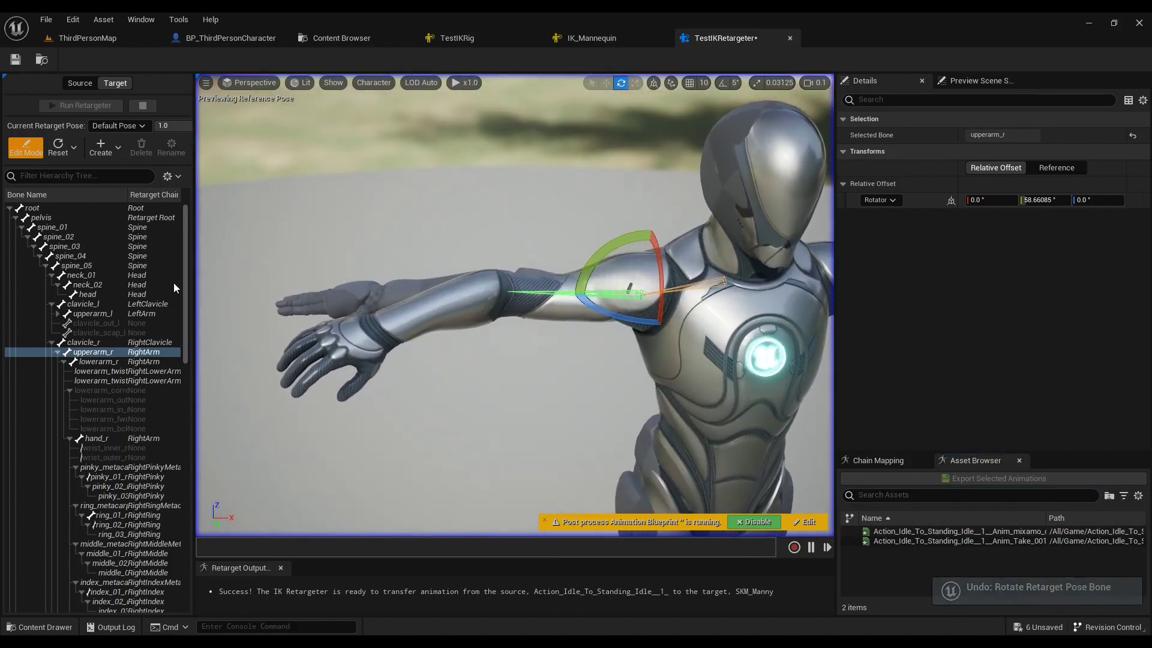
# - Rotate the lowerarm_r bone to about -35.2° on Z and -3.95° on Y, and save the retargeter
pyautogui.click(107, 363)
pyautogui.moveTo(420, 381); pyautogui.dragTo(465, 408, button='right')
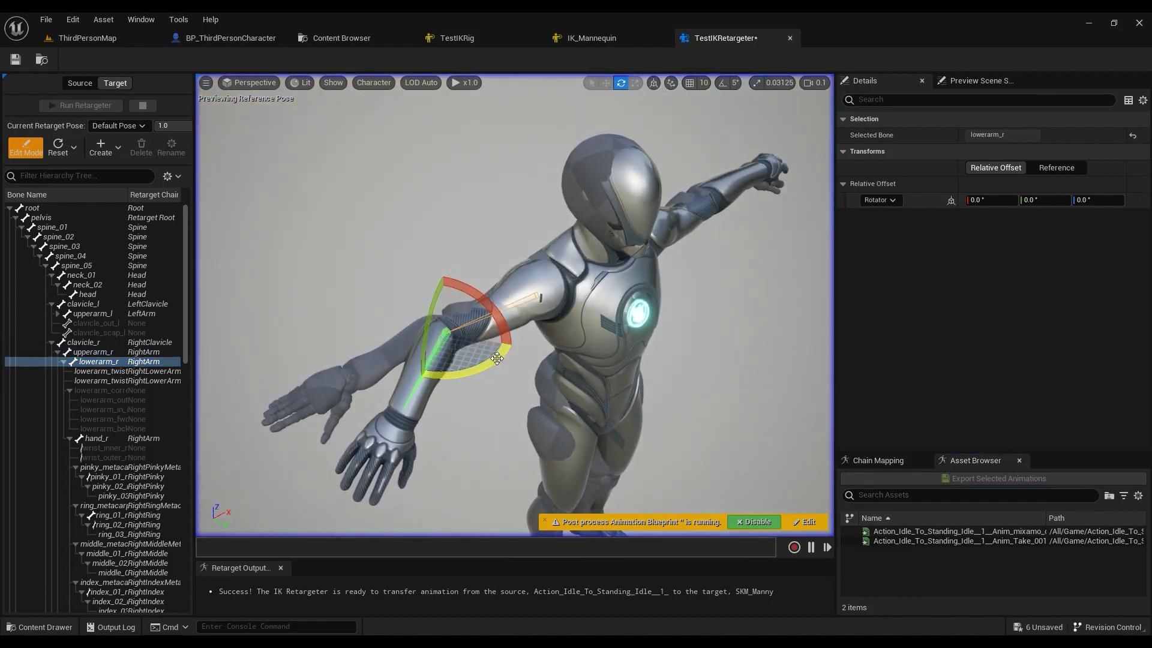
pyautogui.moveTo(492, 358); pyautogui.dragTo(451, 372)
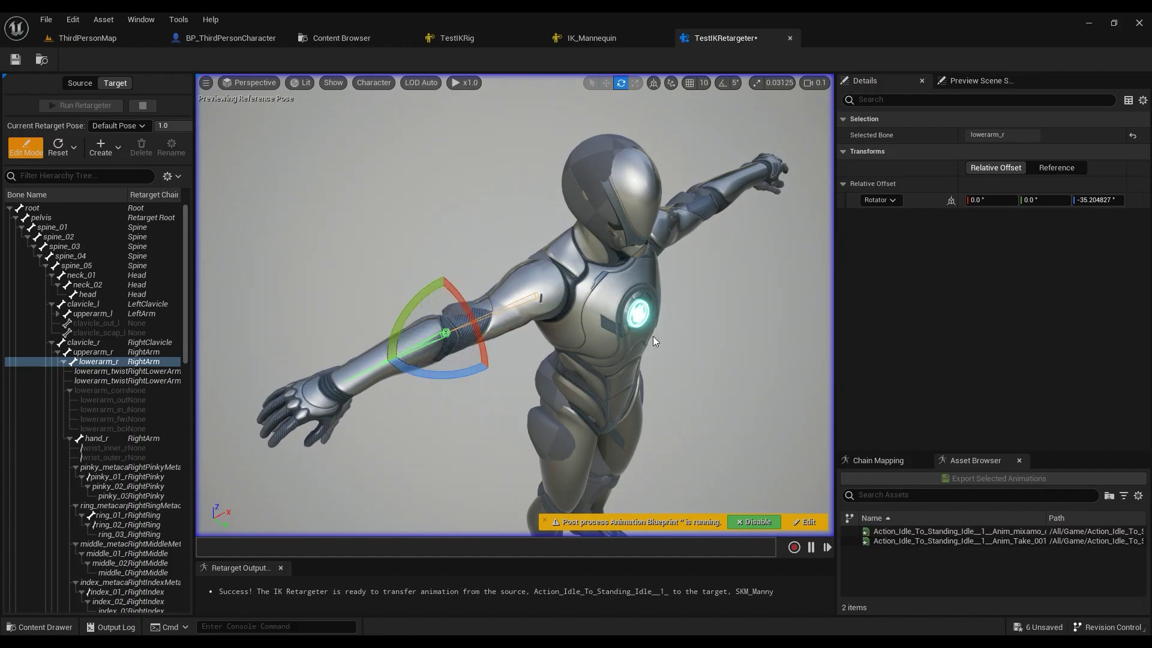
pyautogui.moveTo(654, 341); pyautogui.dragTo(509, 313, button='right')
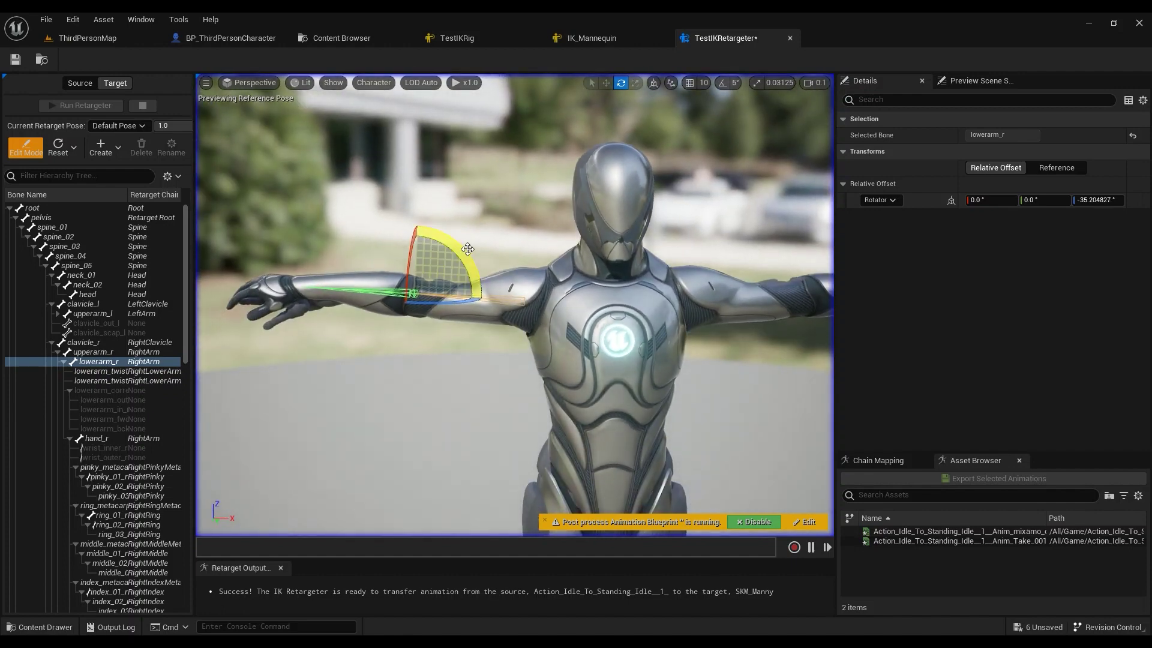
pyautogui.moveTo(467, 249); pyautogui.dragTo(484, 300)
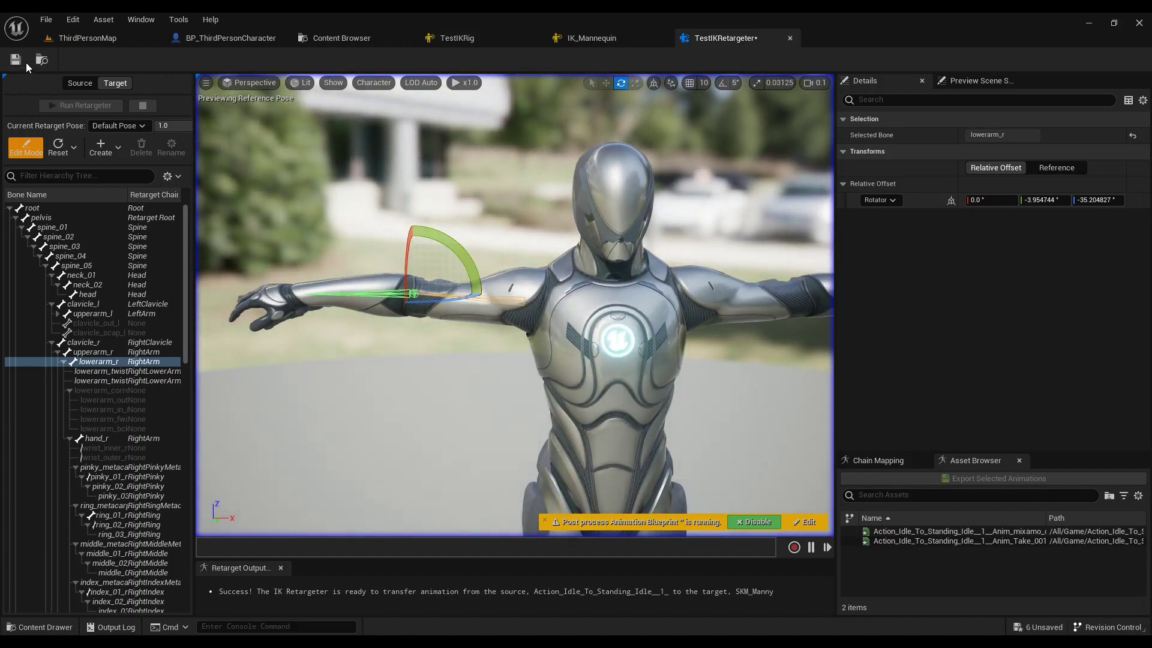
pyautogui.click(17, 60)
# - Leave retarget pose editing and preview Action_Idle_To_Standing_Idle__1__Anim_mixamo_com at about frame 8, inspecting the hands up close
pyautogui.click(26, 148)
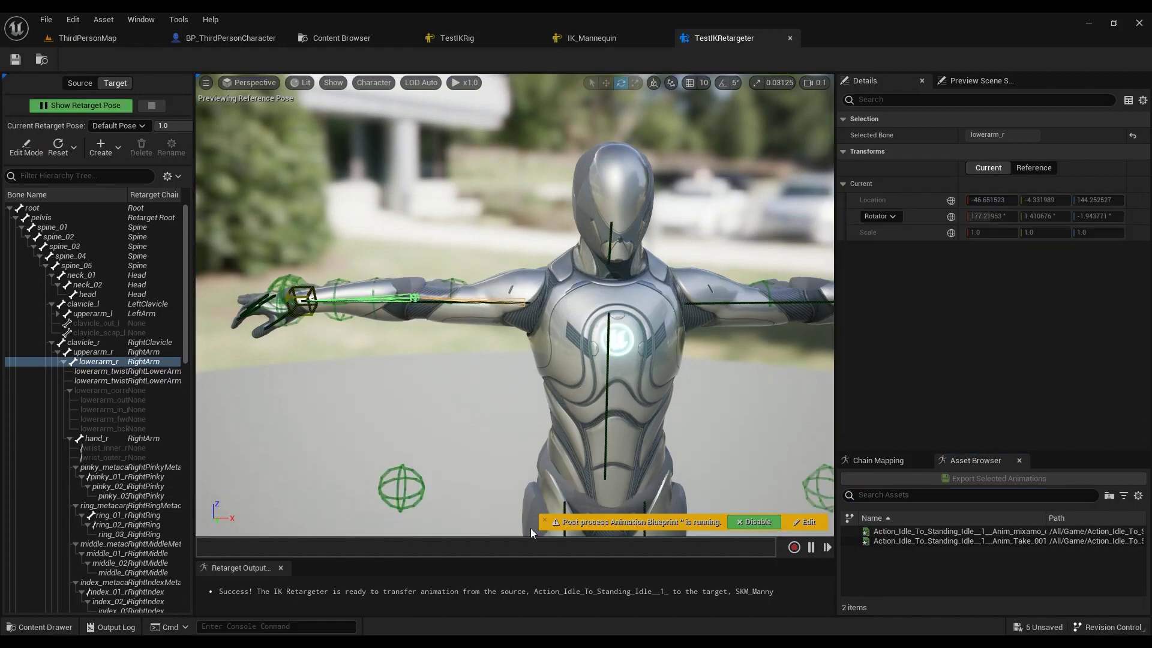
pyautogui.click(893, 531)
pyautogui.click(346, 549)
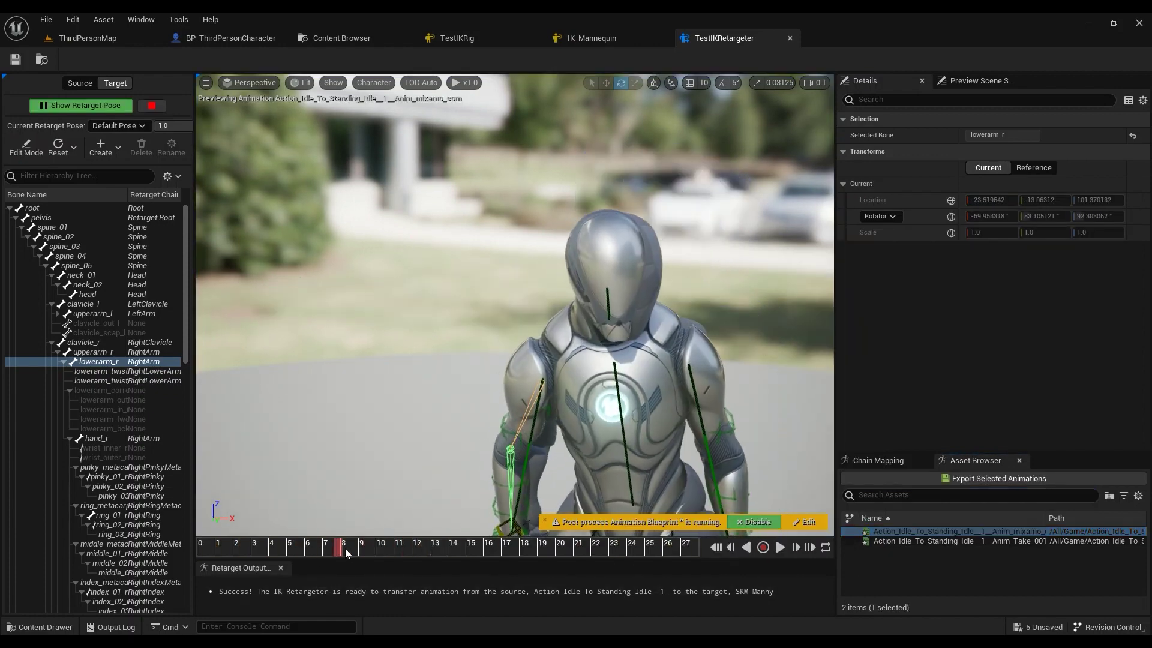
pyautogui.moveTo(346, 552); pyautogui.dragTo(351, 552)
pyautogui.moveTo(514, 305); pyautogui.dragTo(306, 288, button='right')
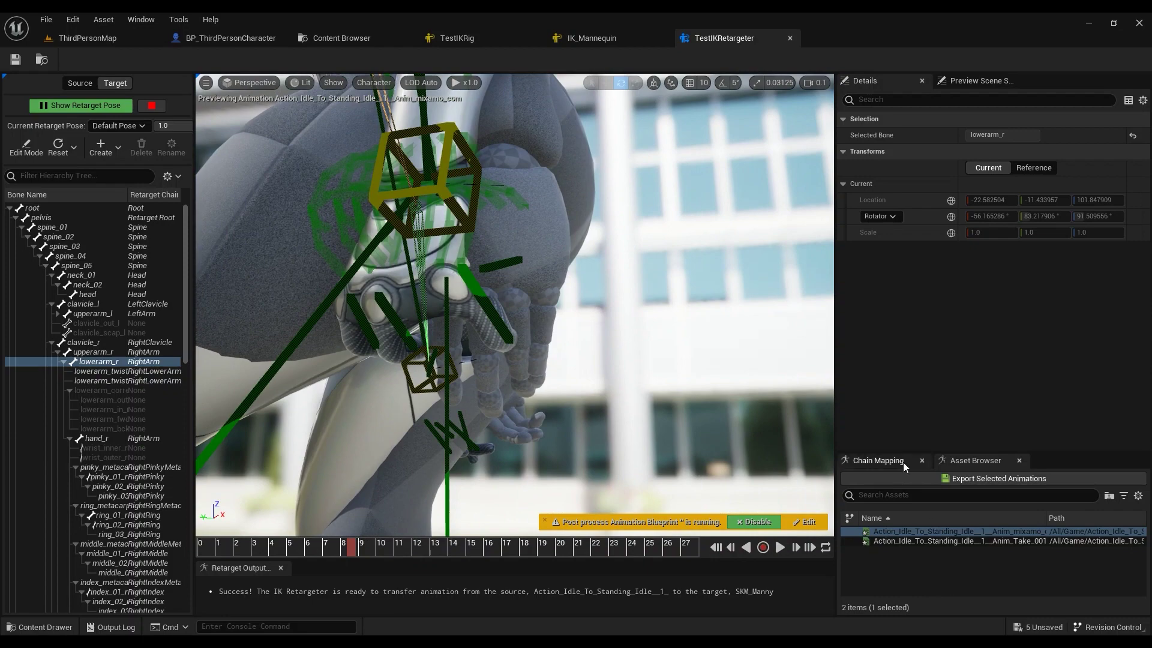
# - Auto-map all retarget chains by exact name matching and check the hands and the left finger chain mappings
pyautogui.click(904, 466)
pyautogui.click(1107, 492)
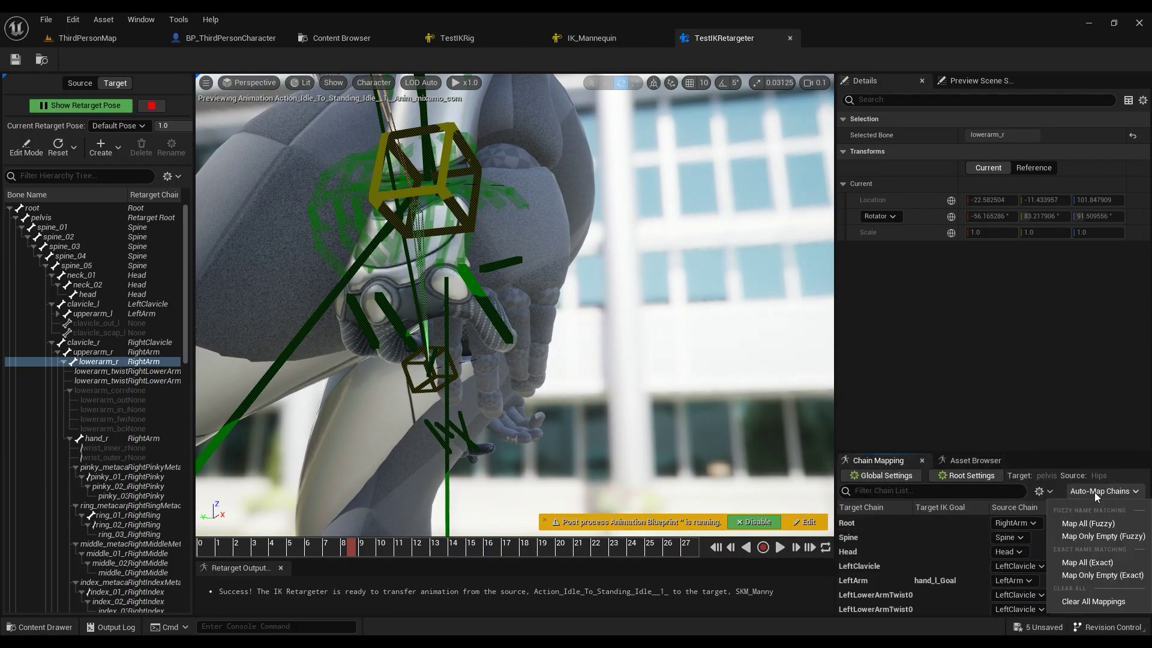
pyautogui.click(1086, 564)
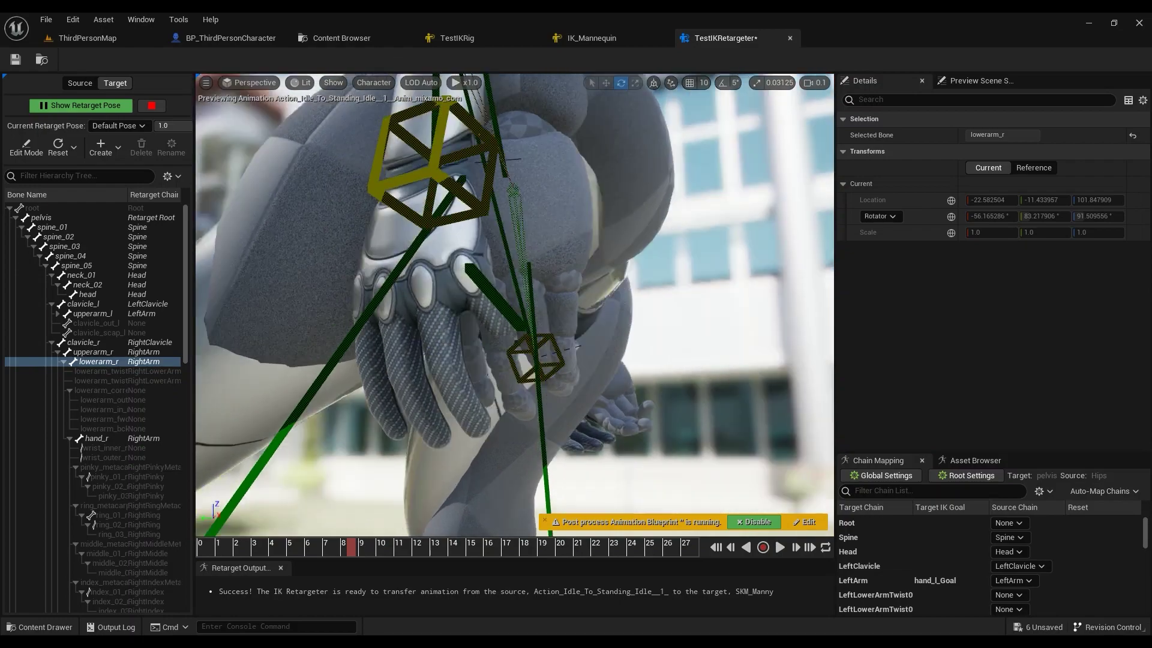
pyautogui.moveTo(514, 305); pyautogui.dragTo(252, 282, button='right')
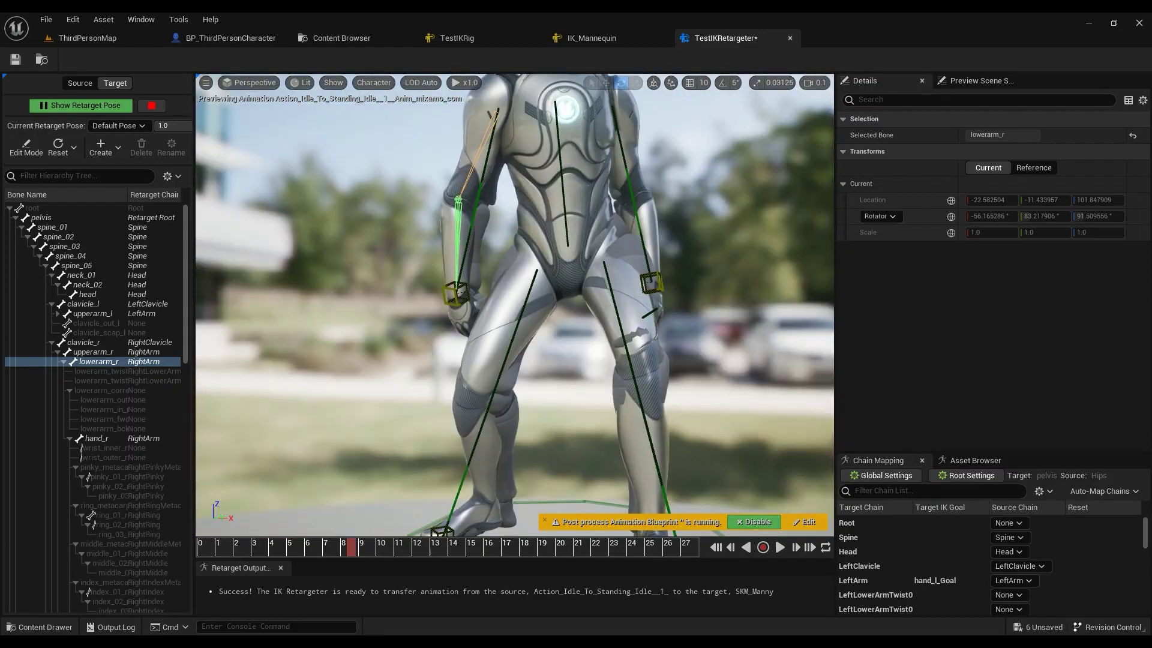
pyautogui.click(1097, 493)
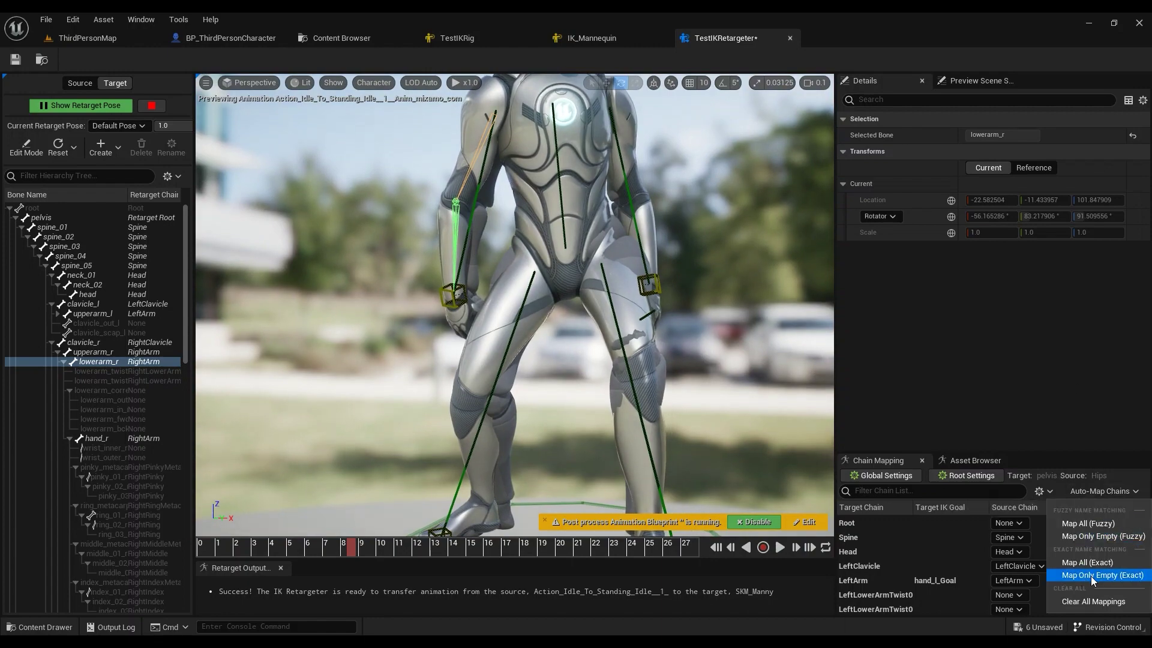
pyautogui.click(1087, 563)
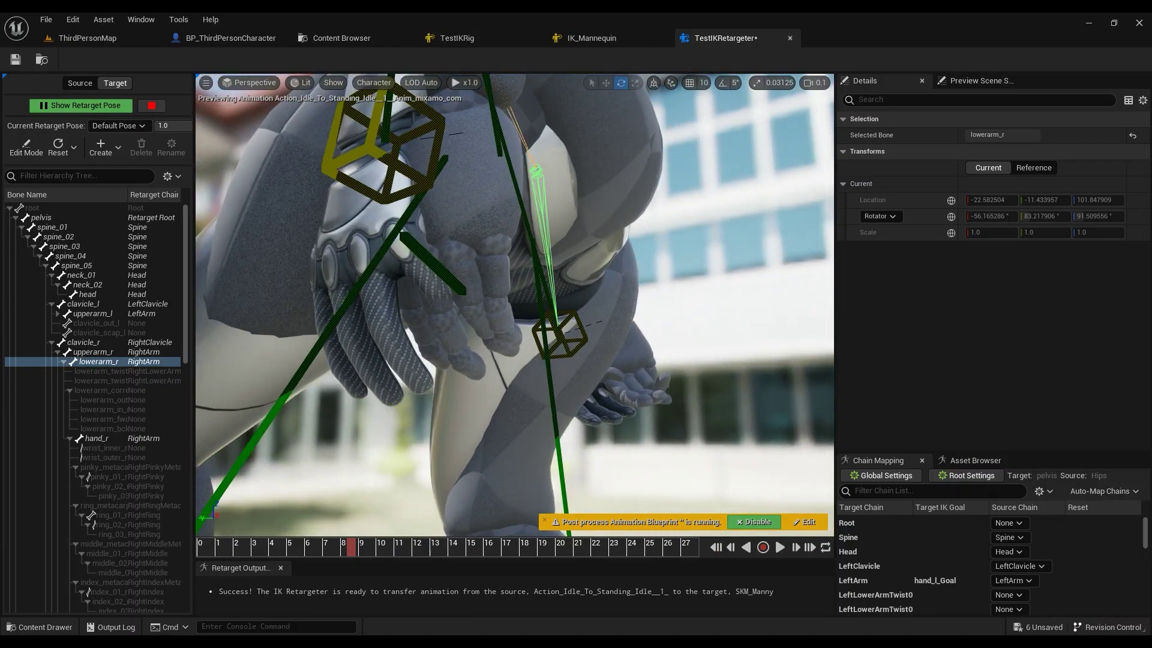
pyautogui.keyDown('alt'); pyautogui.moveTo(669, 262); pyautogui.dragTo(669, 263, button='right'); pyautogui.keyUp('alt')
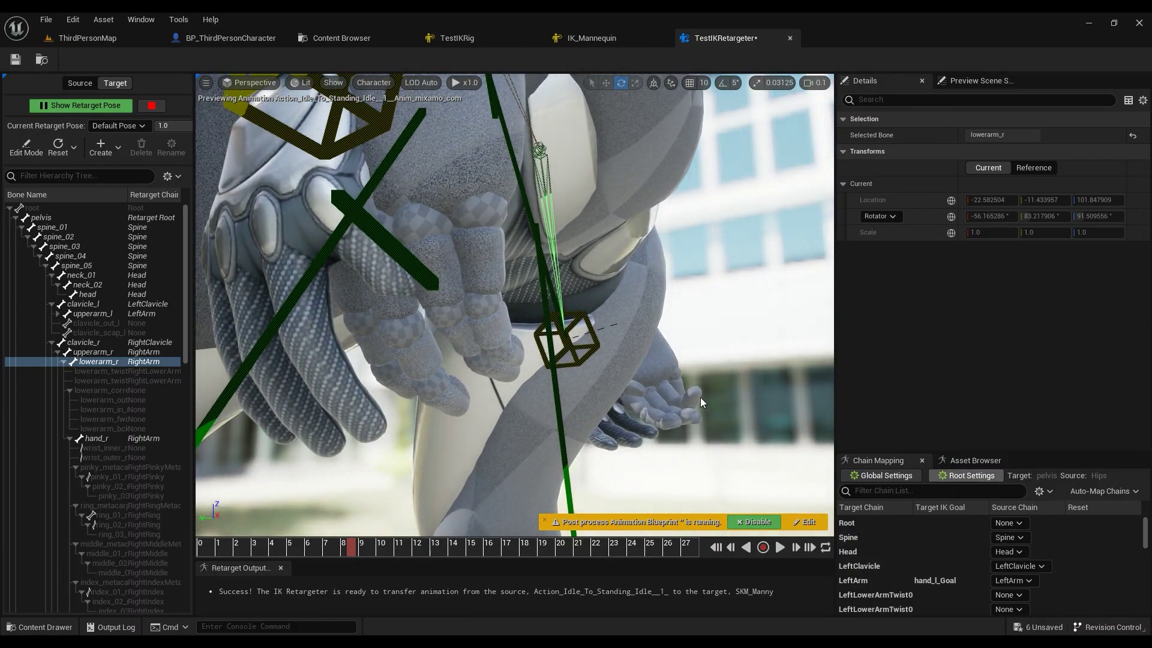
pyautogui.moveTo(1146, 530); pyautogui.dragTo(1146, 537)
pyautogui.moveTo(470, 302); pyautogui.dragTo(296, 272, button='right')
pyautogui.moveTo(470, 302); pyautogui.dragTo(470, 302)
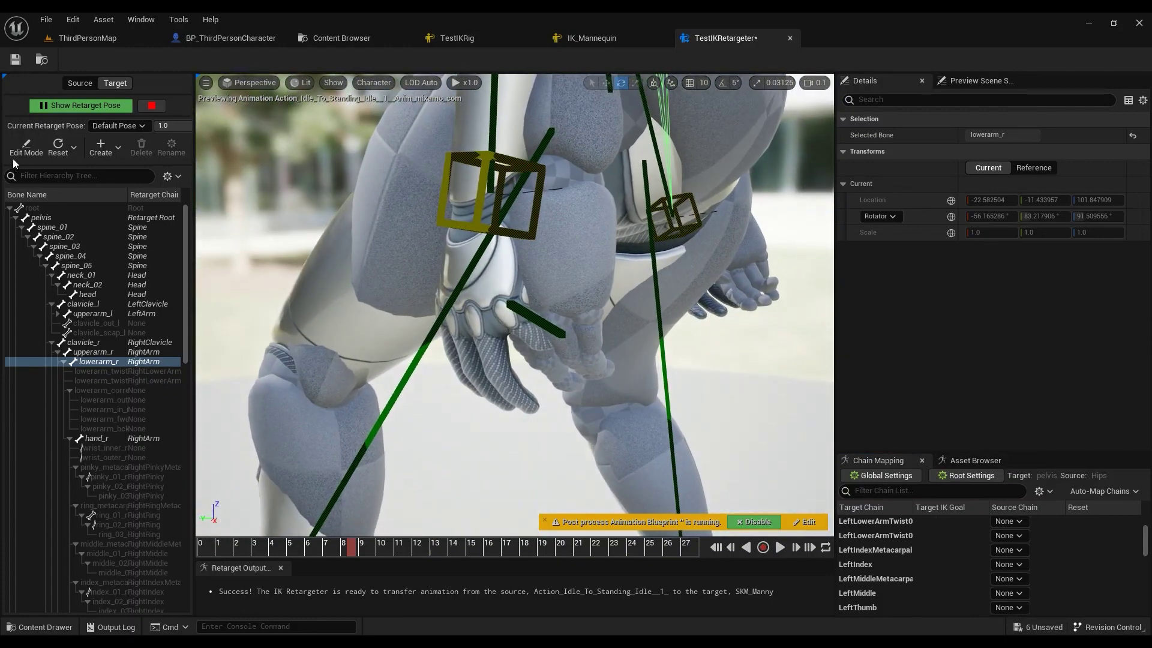
# - Turn on retarget pose editing and compare the target's hands with the source's hands up close
pyautogui.click(26, 147)
pyautogui.moveTo(560, 325); pyautogui.dragTo(560, 325)
pyautogui.moveTo(559, 325); pyautogui.dragTo(427, 349, button='right')
pyautogui.moveTo(559, 324); pyautogui.dragTo(559, 324)
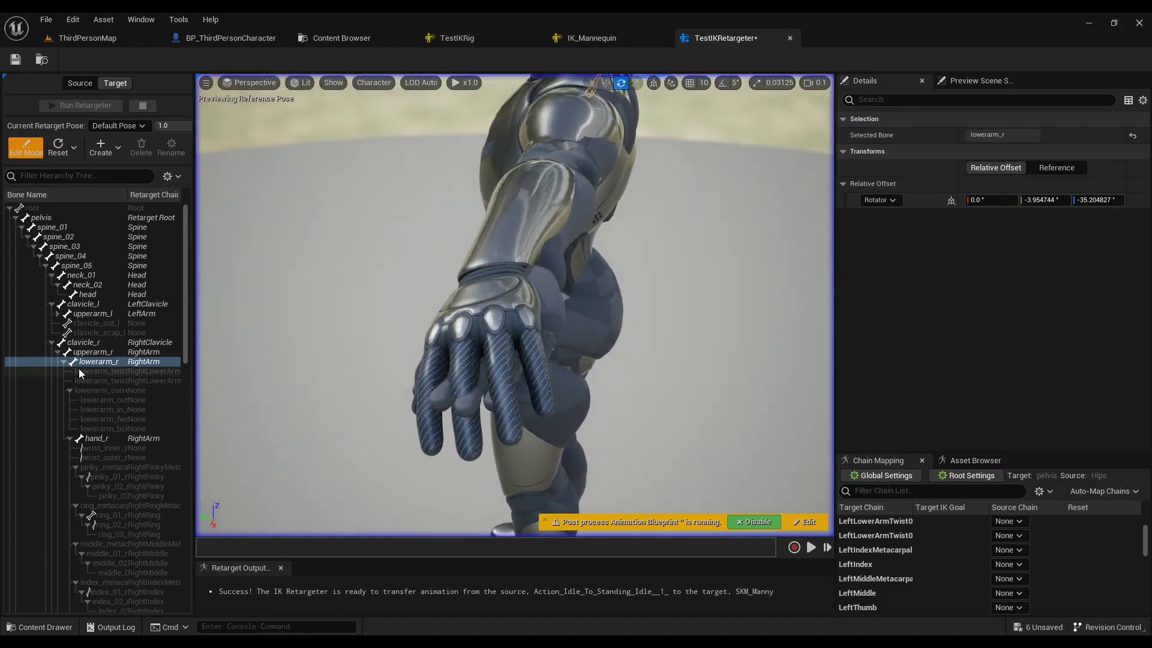
pyautogui.click(52, 343)
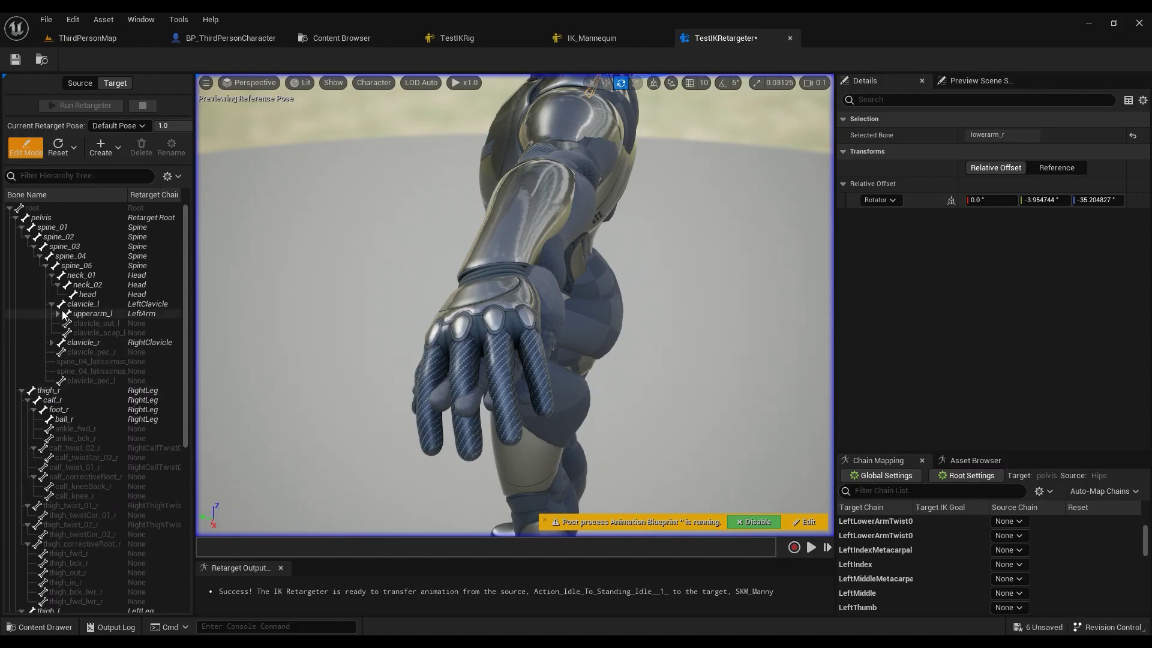
pyautogui.click(58, 314)
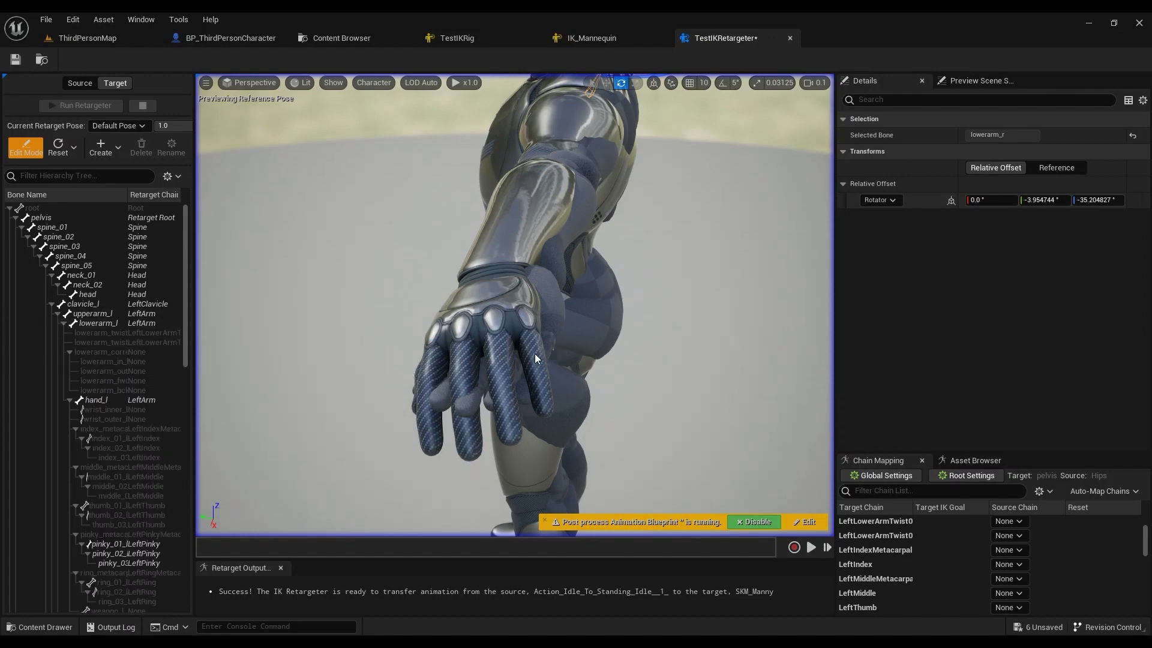
pyautogui.moveTo(598, 370); pyautogui.dragTo(598, 371)
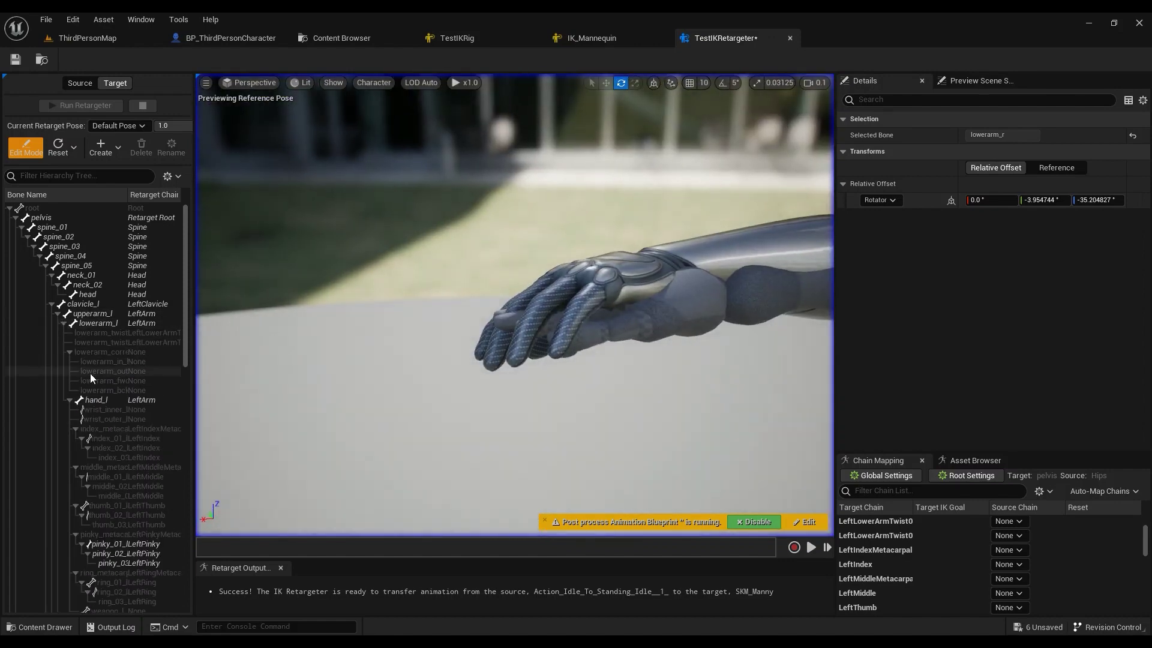
# - Check the left hand's pinky_01_l and pinky_02_l bones, and turn retarget pose editing off
pyautogui.scroll(-3, 102, 414)
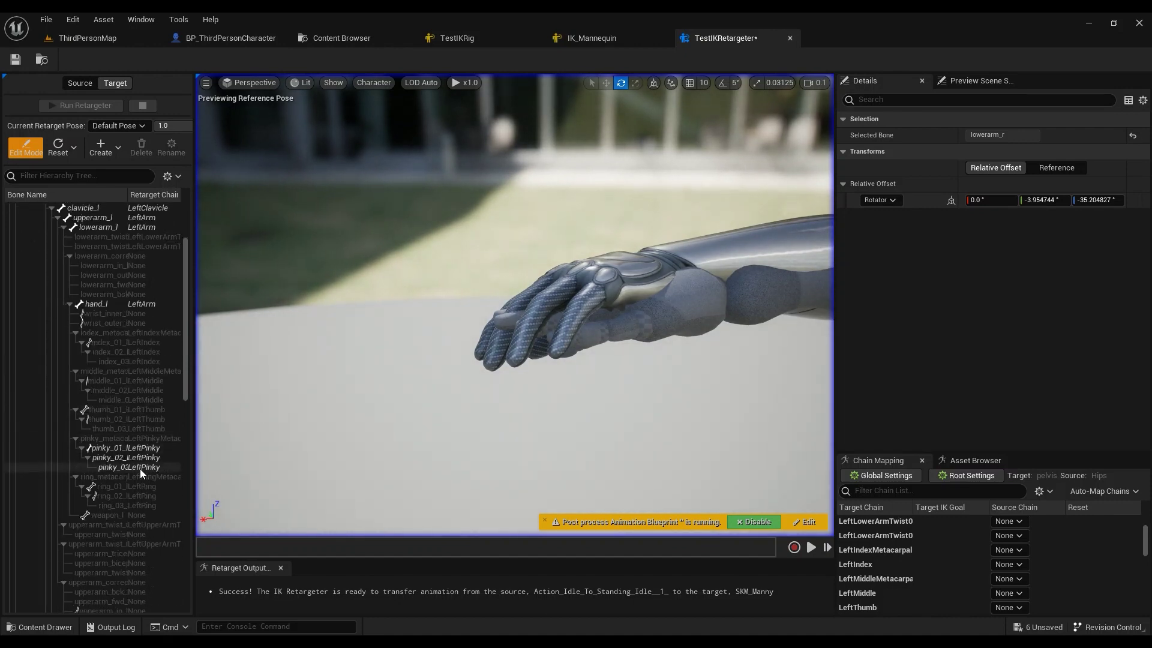
pyautogui.click(145, 451)
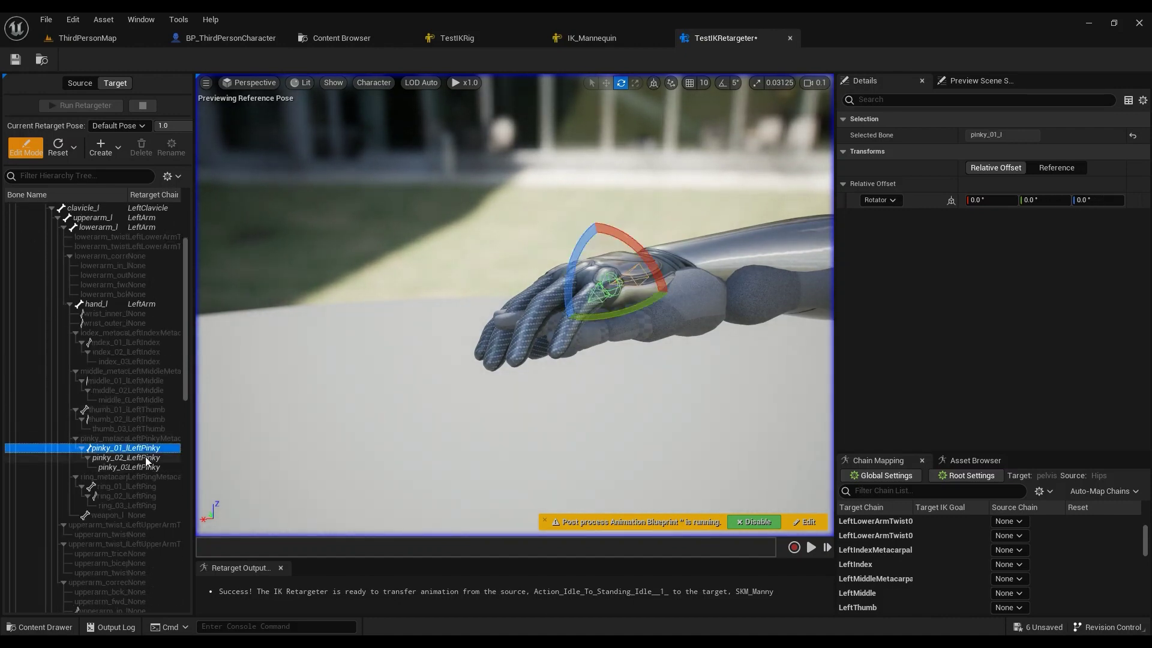
pyautogui.click(145, 456)
pyautogui.moveTo(591, 327); pyautogui.dragTo(591, 327)
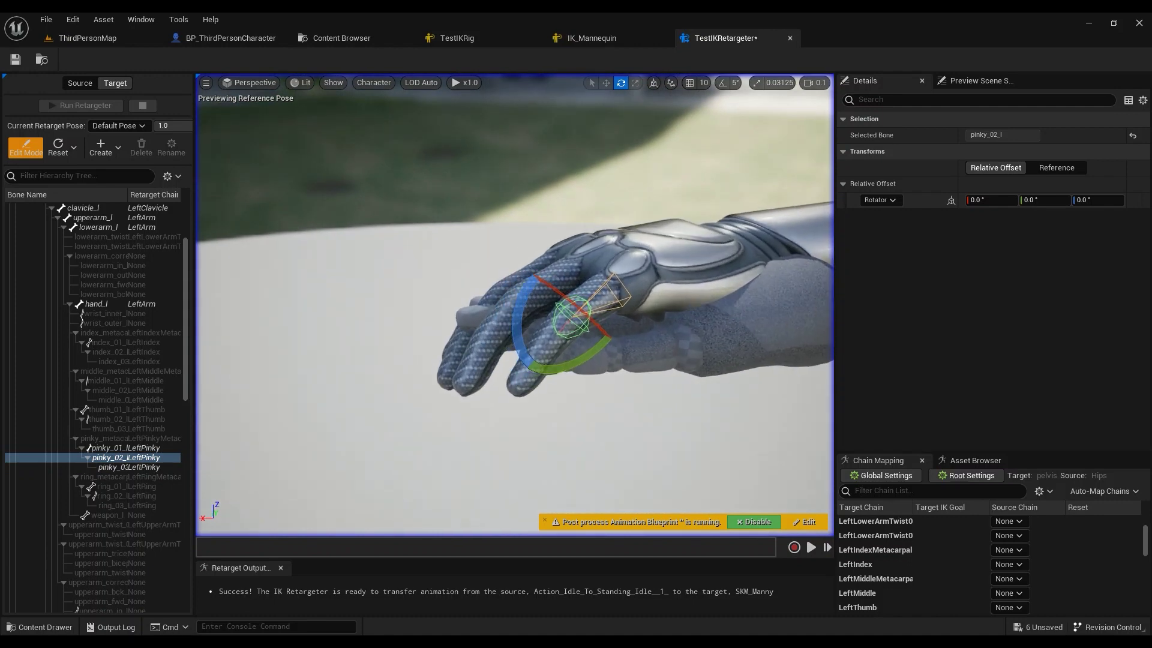
pyautogui.click(135, 448)
pyautogui.moveTo(602, 268); pyautogui.dragTo(579, 264)
pyautogui.click(33, 153)
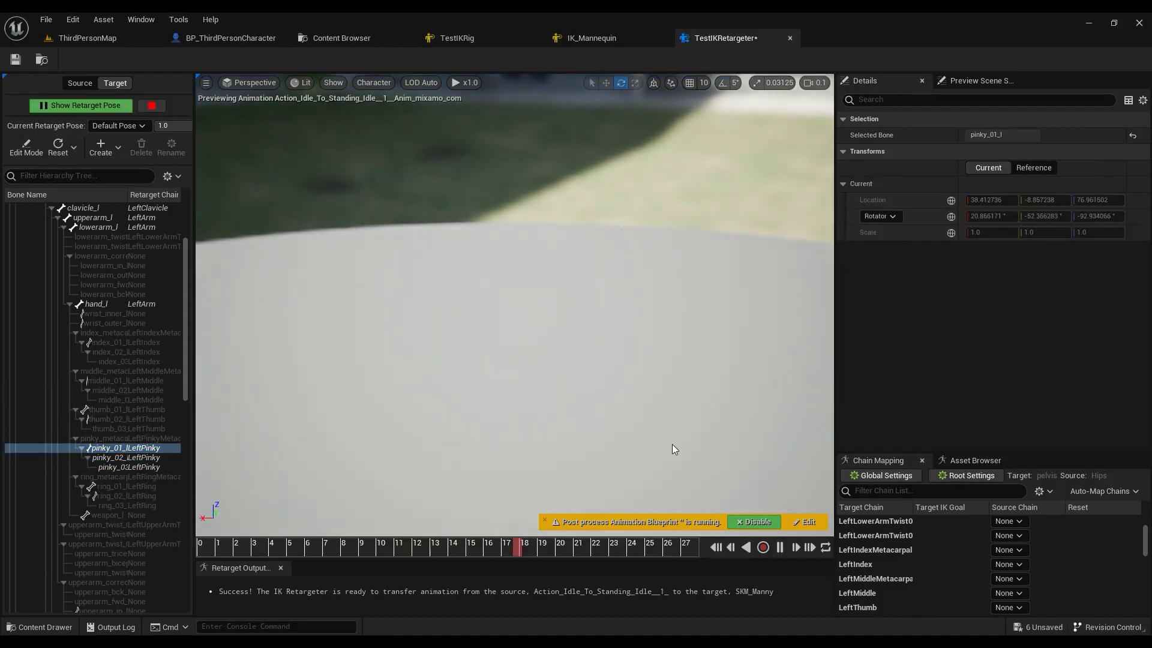
# - Preview the retargeted pose at frame 12 with most of the body in view, and save TestIKRetargeter
pyautogui.click(418, 546)
pyautogui.moveTo(514, 304); pyautogui.dragTo(623, 354, button='right')
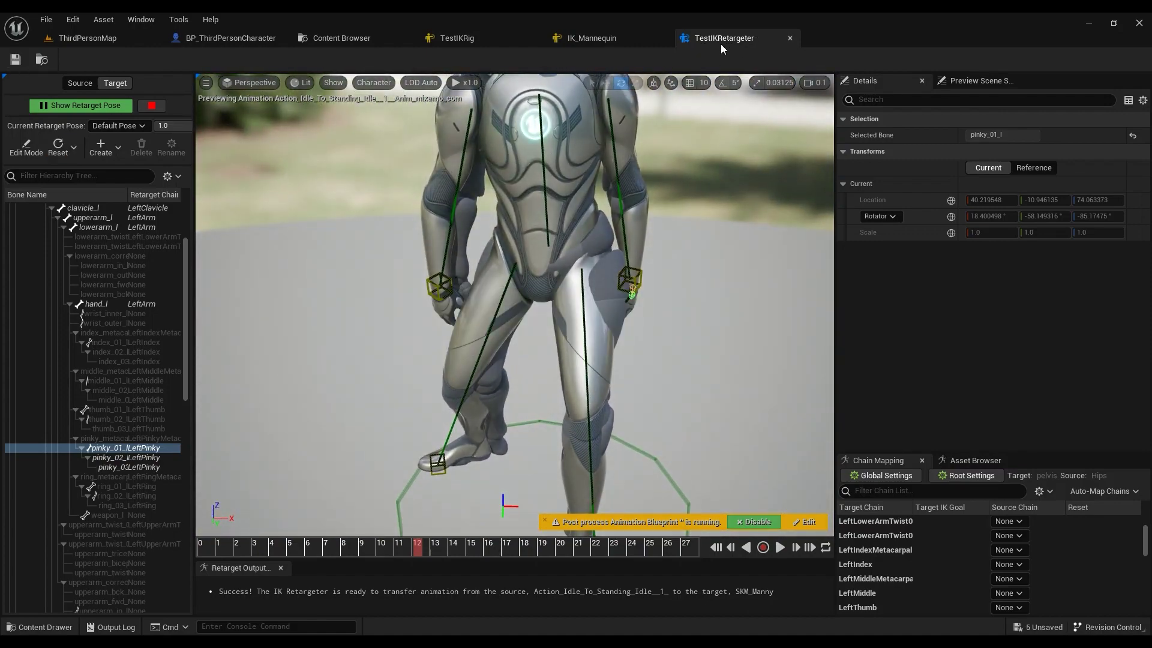
# - Return to ThirdPersonMap, bring up the project content, and clear the asset search to list everything in the Content folder
pyautogui.click(108, 40)
pyautogui.click(42, 627)
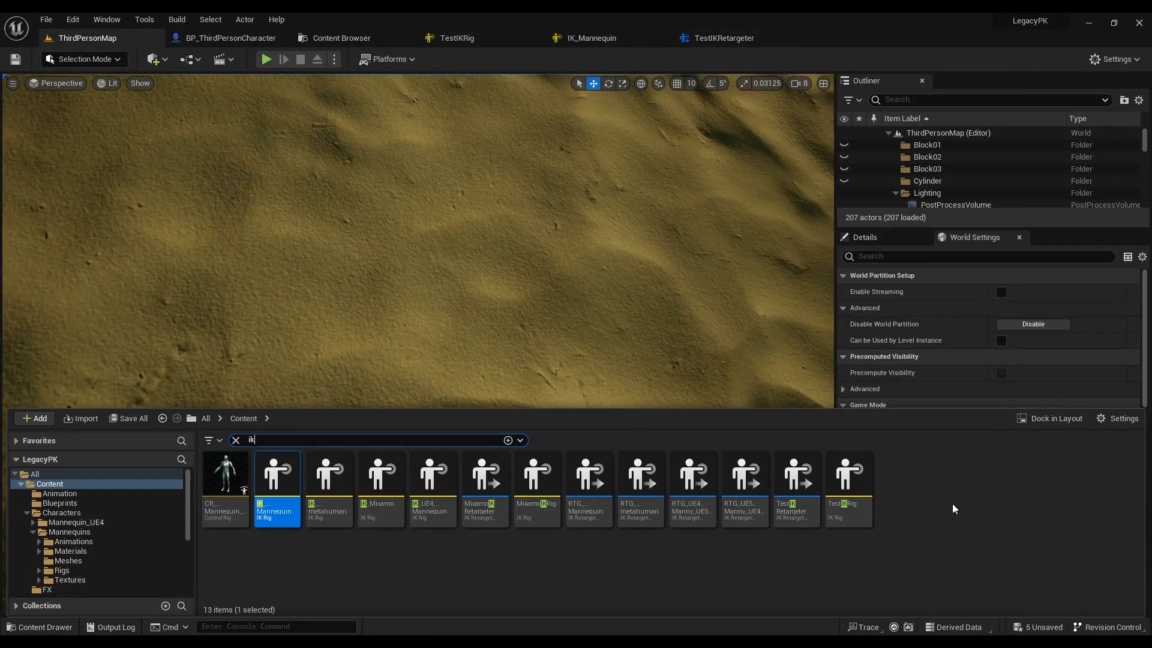
pyautogui.click(237, 442)
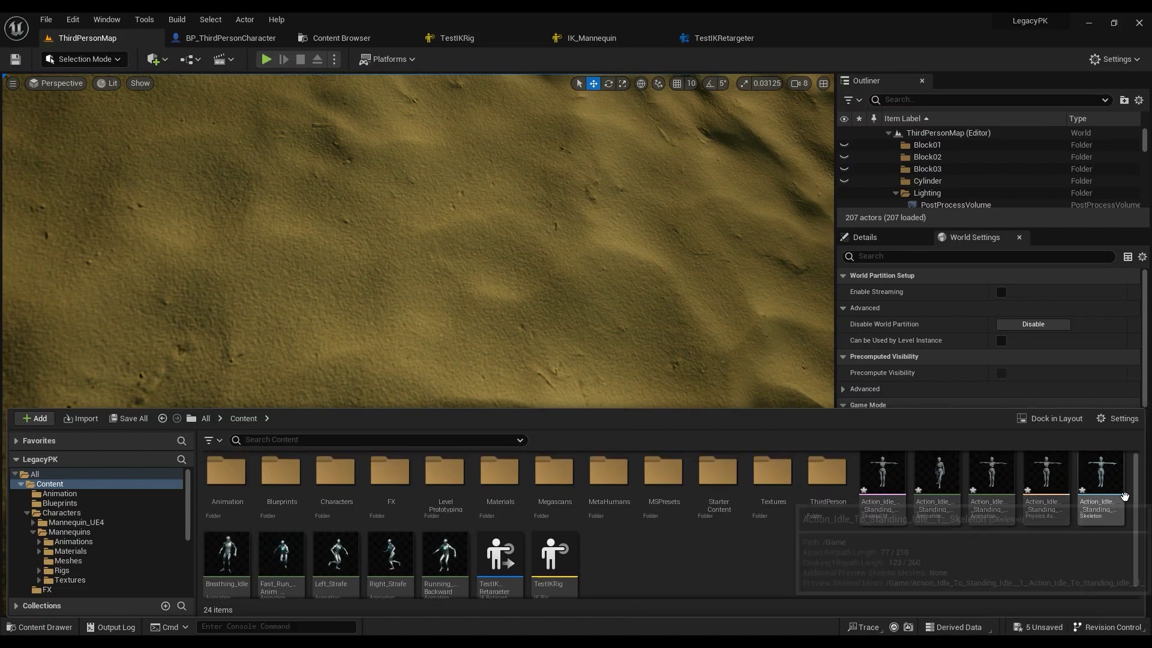
pyautogui.scroll(-1, 645, 574)
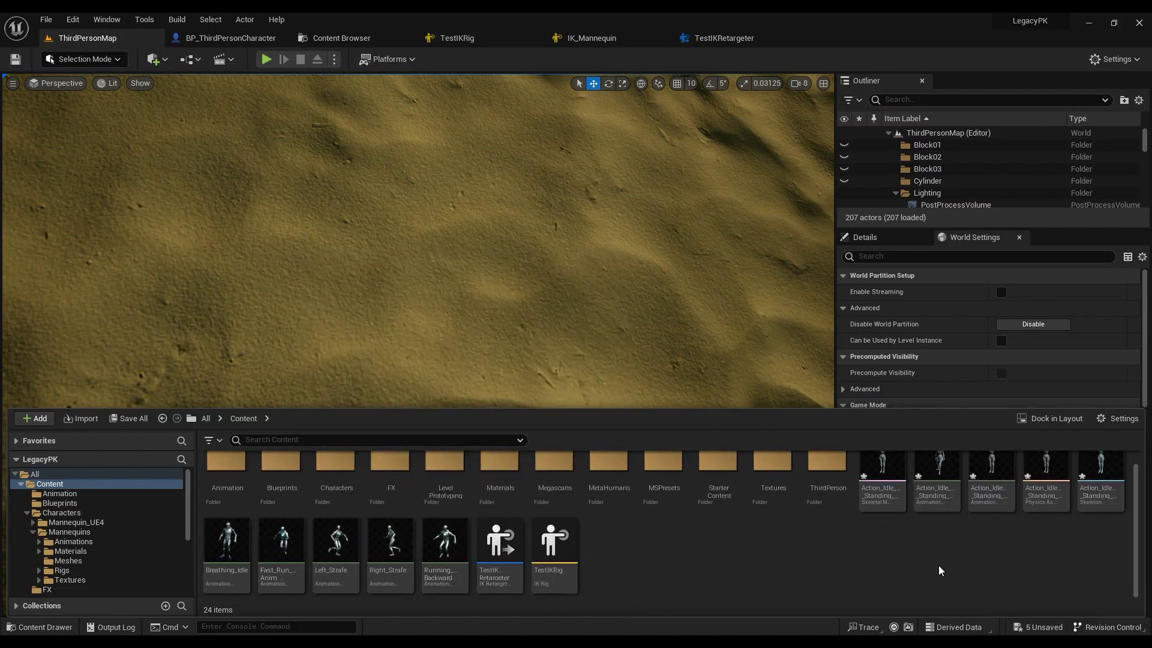
pyautogui.scroll(1, 1023, 558)
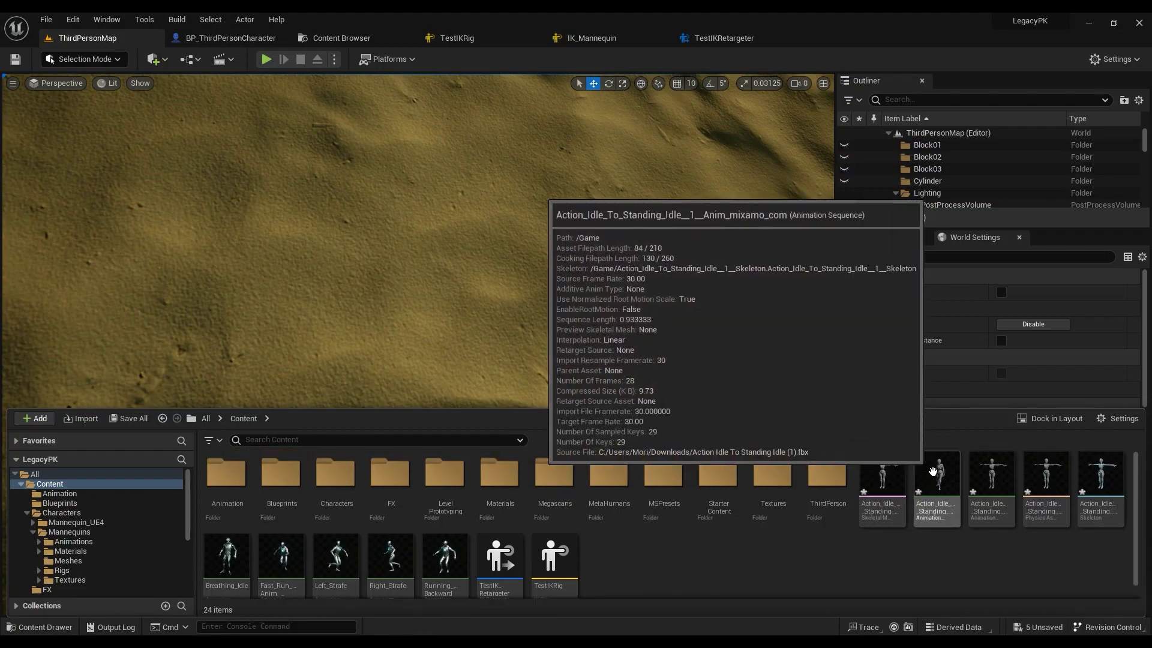
# - Duplicate and retarget Action_Idle_To_Standing_Idle__1__Anim_mixamo_com using TestIKRetargeter as the IK Retargeter
pyautogui.rightClick(934, 471)
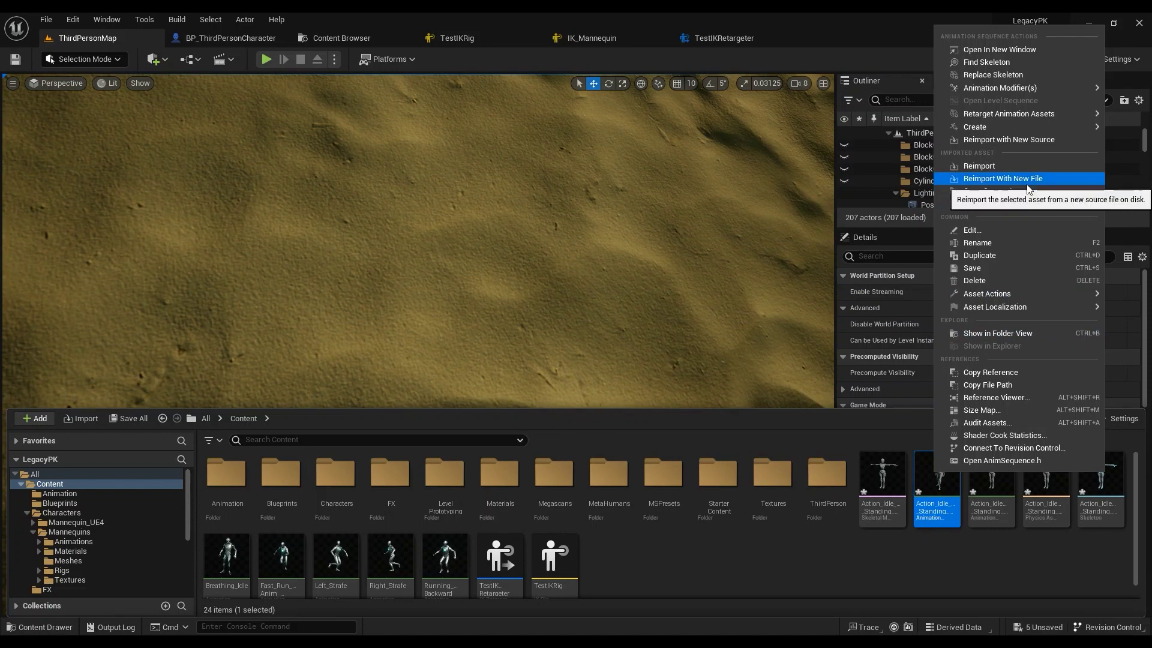
pyautogui.moveTo(1028, 117)
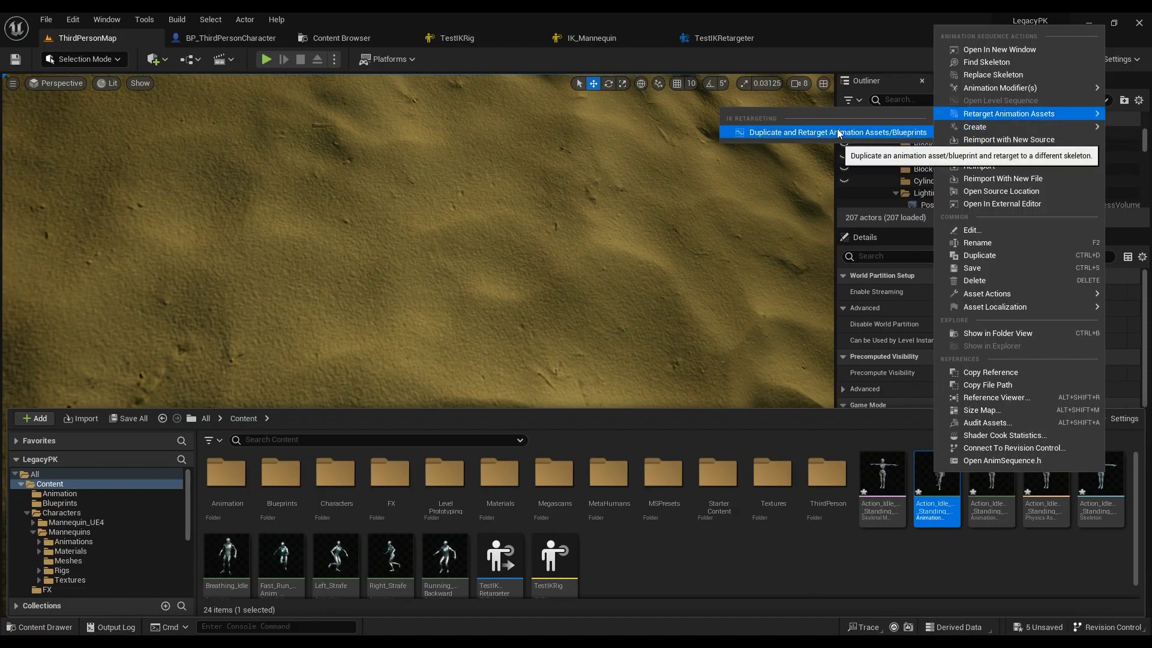
pyautogui.click(780, 131)
pyautogui.click(791, 243)
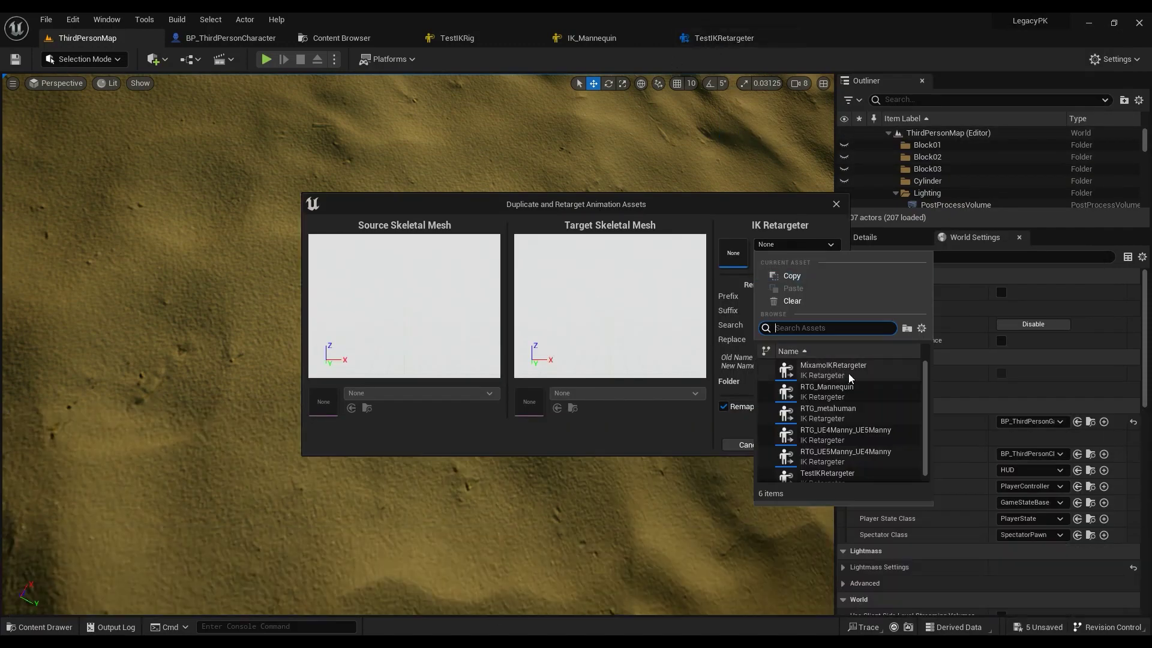
pyautogui.click(815, 477)
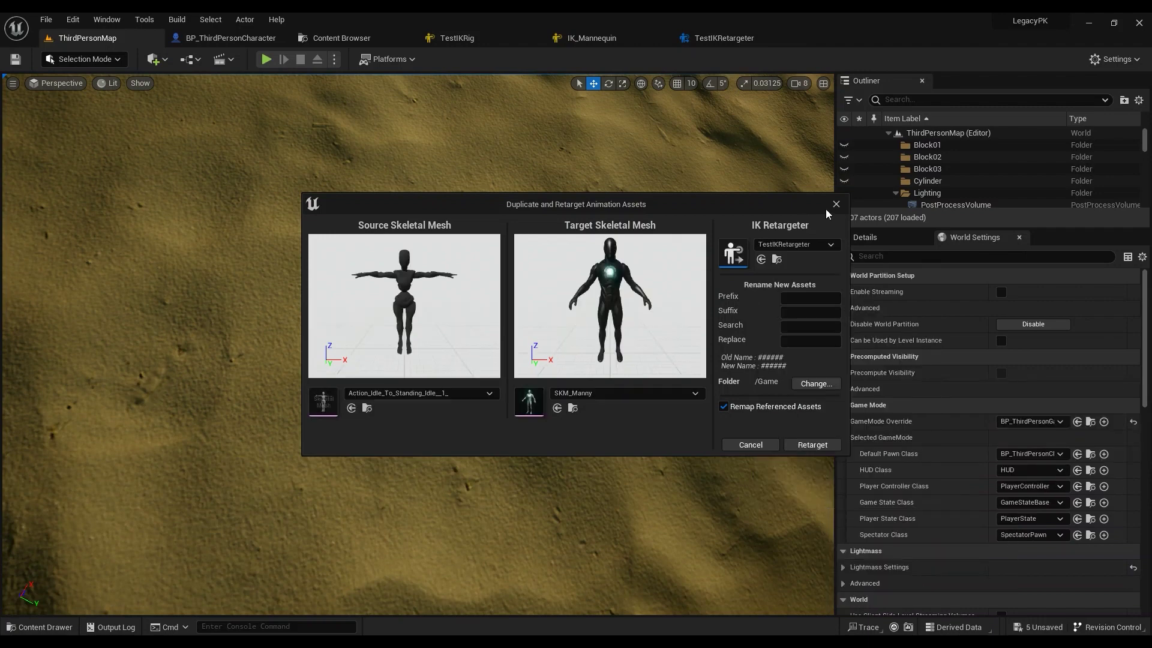
pyautogui.click(812, 445)
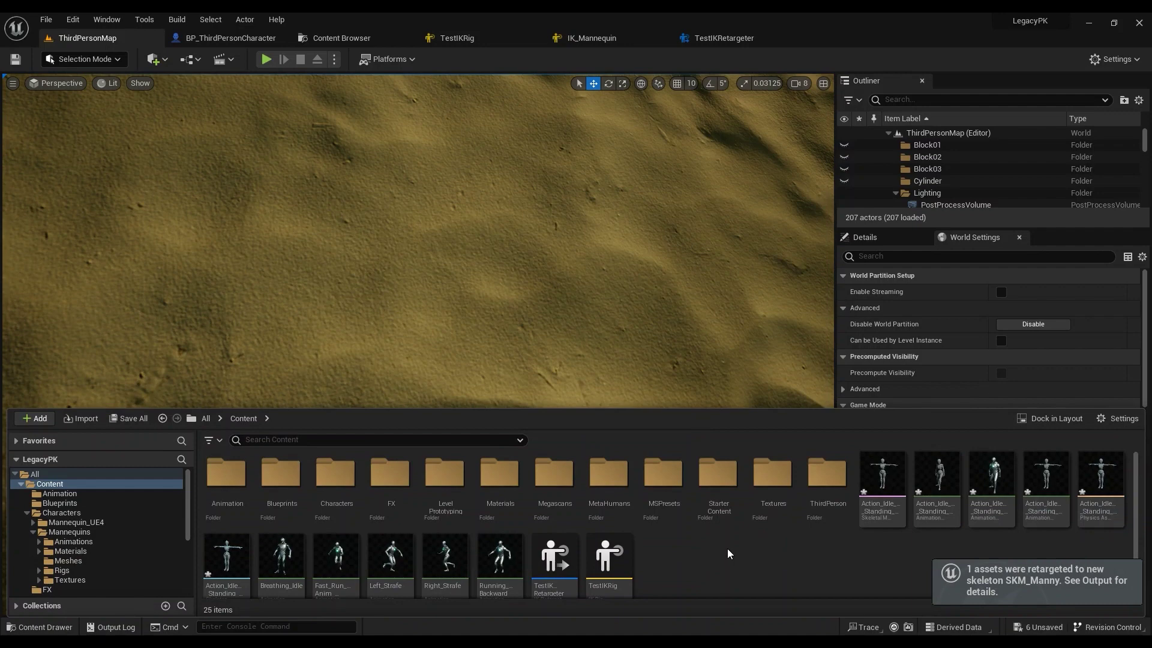
# - Open the newly retargeted animation for SKM_Manny and inspect its body and hands up close, pausing at about frame 13
pyautogui.scroll(-1, 727, 549)
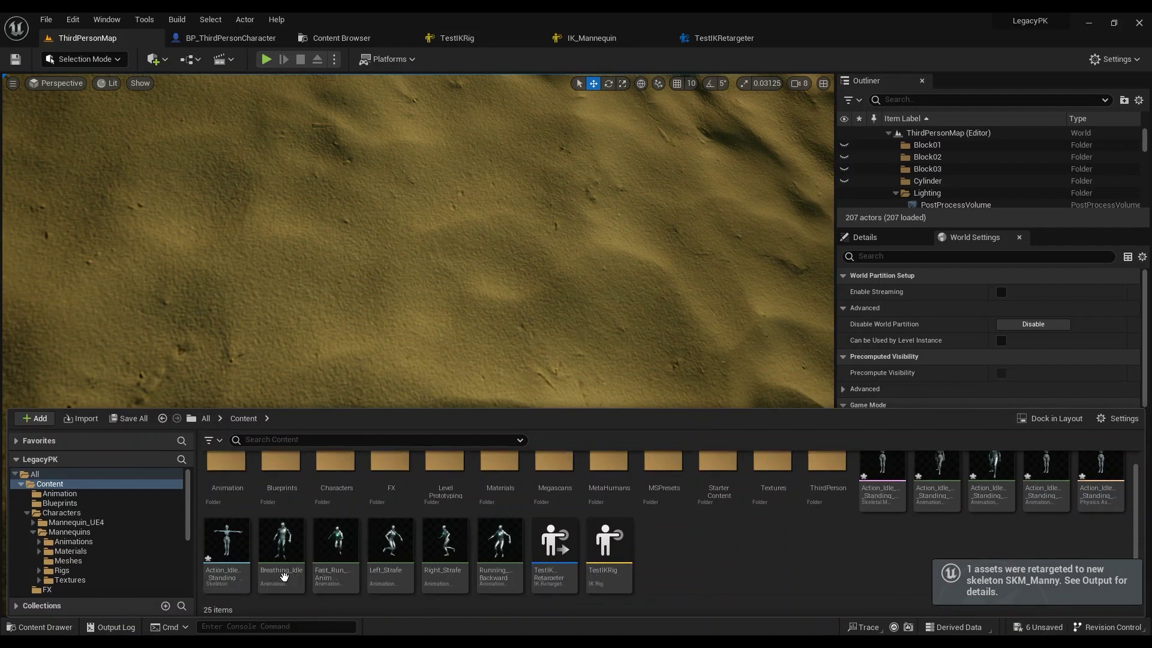
pyautogui.scroll(1, 873, 558)
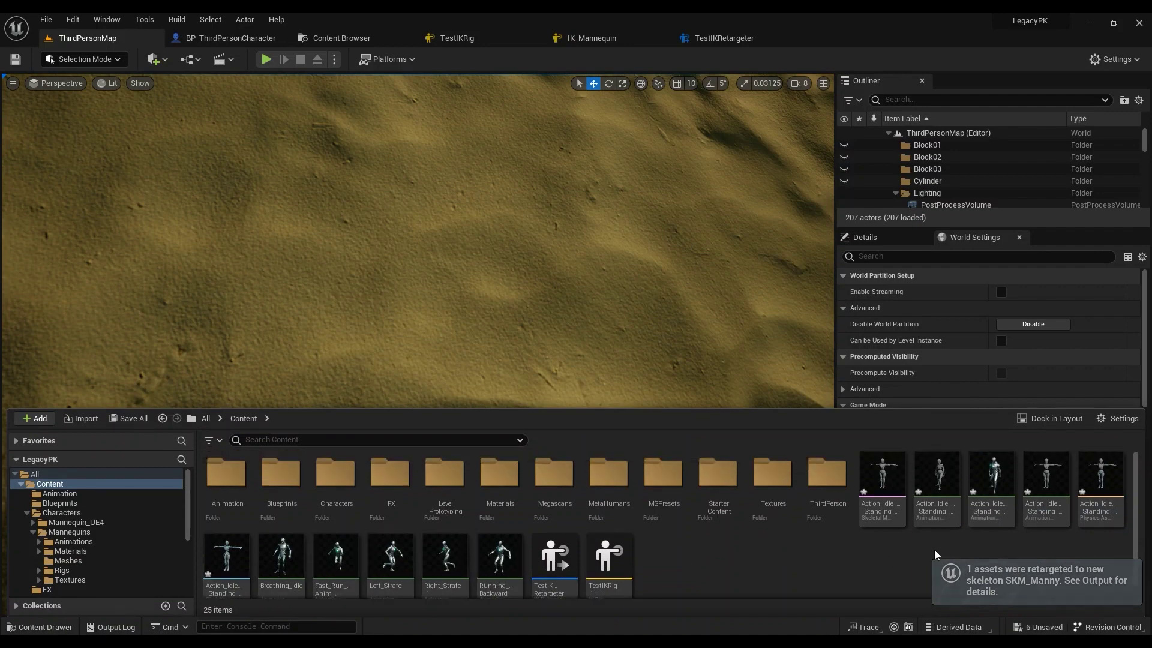
pyautogui.doubleClick(993, 476)
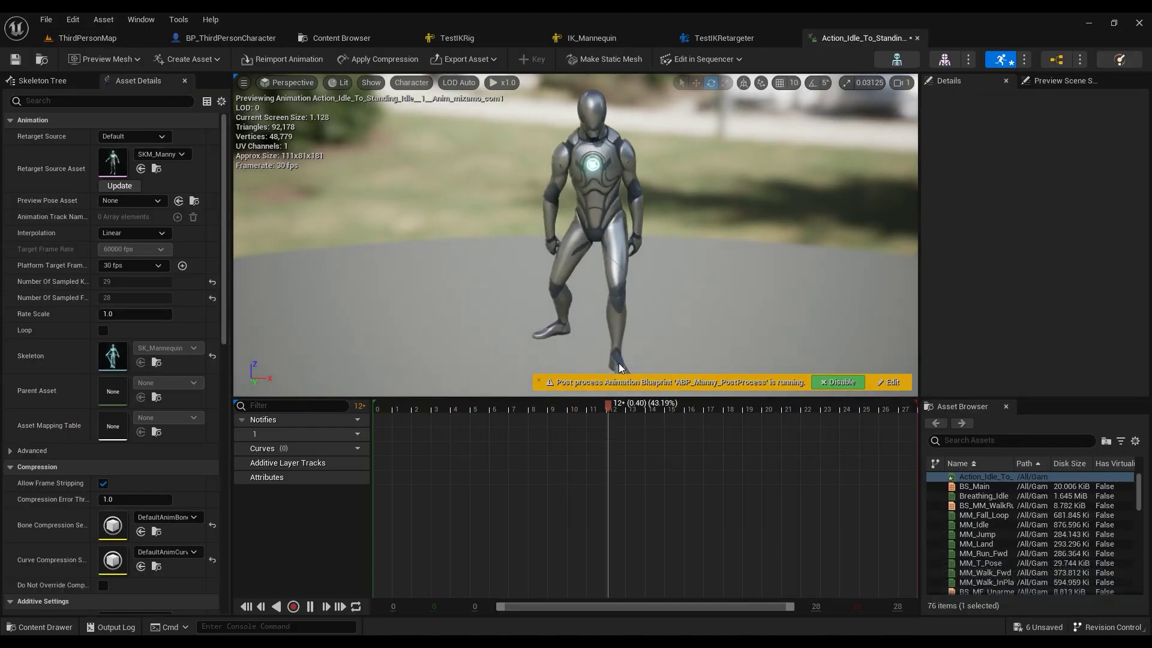
pyautogui.moveTo(598, 282); pyautogui.dragTo(756, 287, button='right')
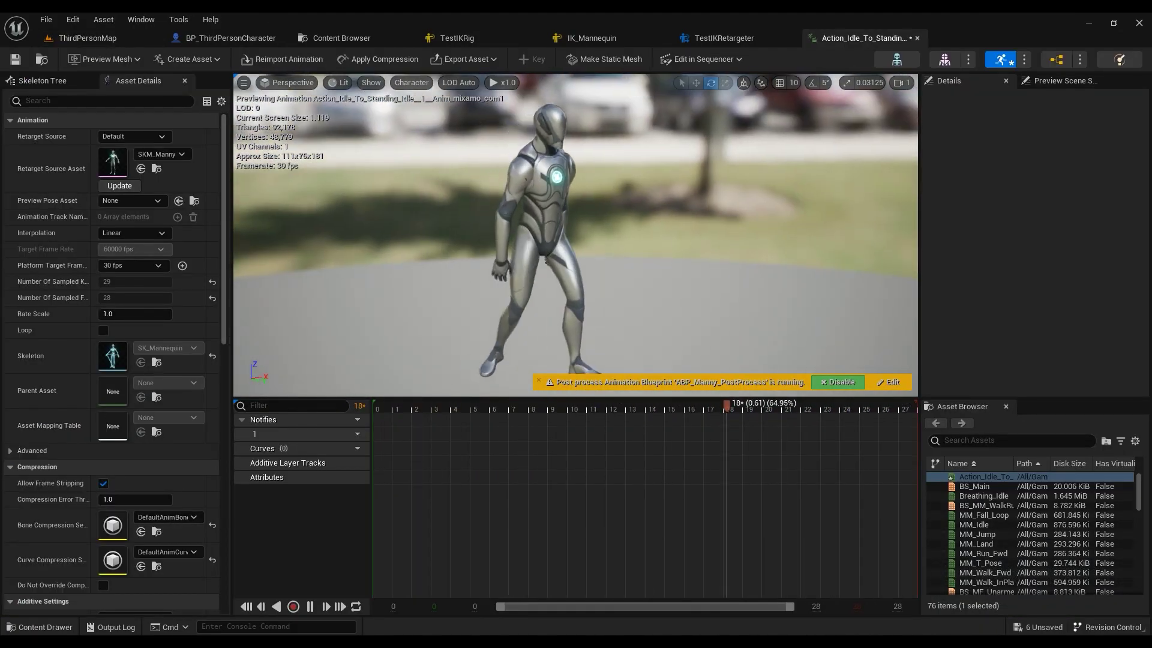
pyautogui.moveTo(575, 240)
pyautogui.mouseDown(button='right')
pyautogui.moveTo(522, 240)
pyautogui.moveTo(606, 258)
pyautogui.moveTo(551, 270)
pyautogui.moveTo(588, 246)
pyautogui.moveTo(522, 240)
pyautogui.moveTo(606, 252)
pyautogui.moveTo(558, 258)
pyautogui.moveTo(576, 240)
pyautogui.mouseUp(button='right')
pyautogui.moveTo(597, 281); pyautogui.dragTo(574, 296)
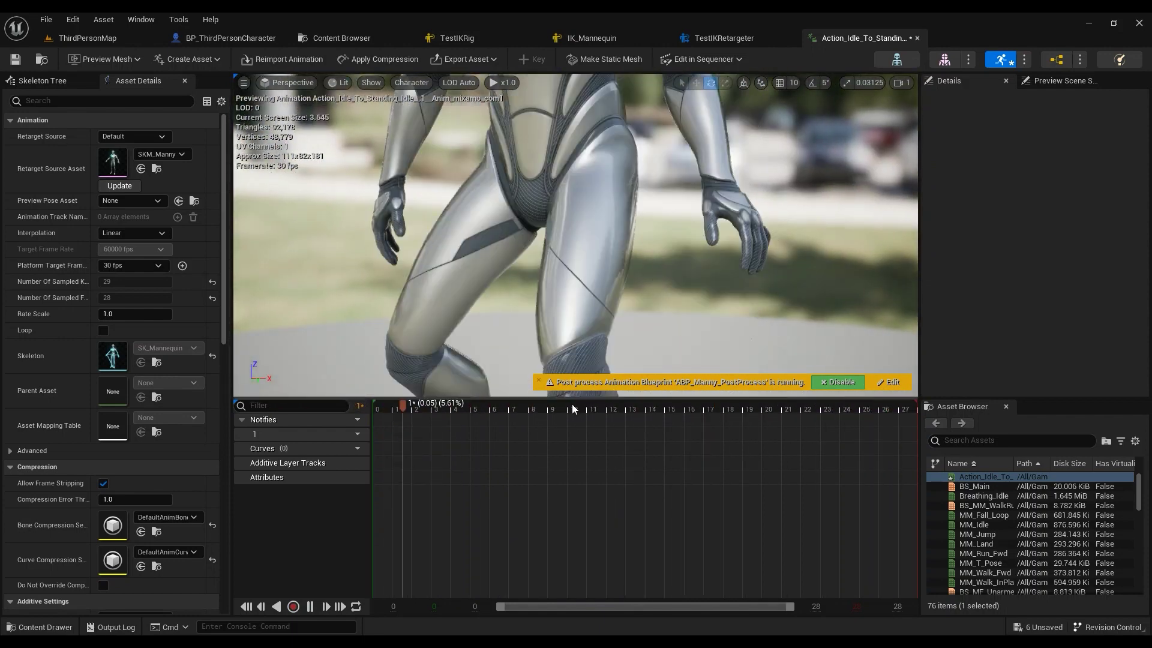
pyautogui.moveTo(571, 404); pyautogui.dragTo(635, 402)
pyautogui.moveTo(630, 288); pyautogui.dragTo(594, 276, button='right')
# - Check the target's hands in TestIKRetargeter for comparison, switching retarget pose editing on briefly and back off
pyautogui.click(724, 40)
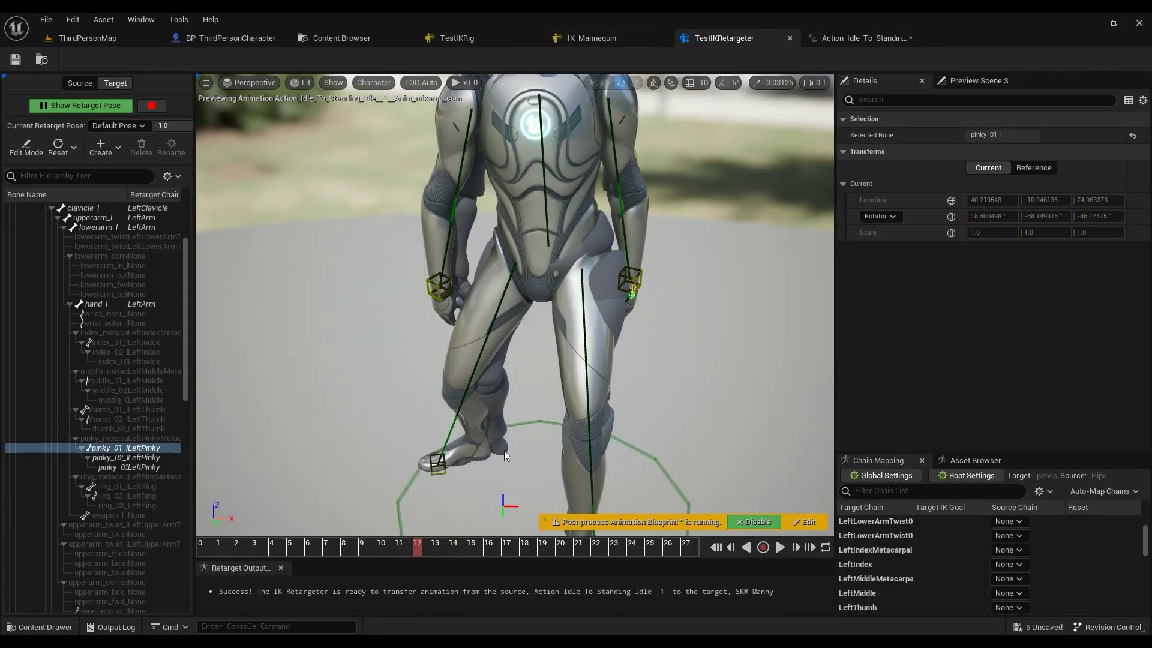
pyautogui.moveTo(504, 452); pyautogui.dragTo(399, 498)
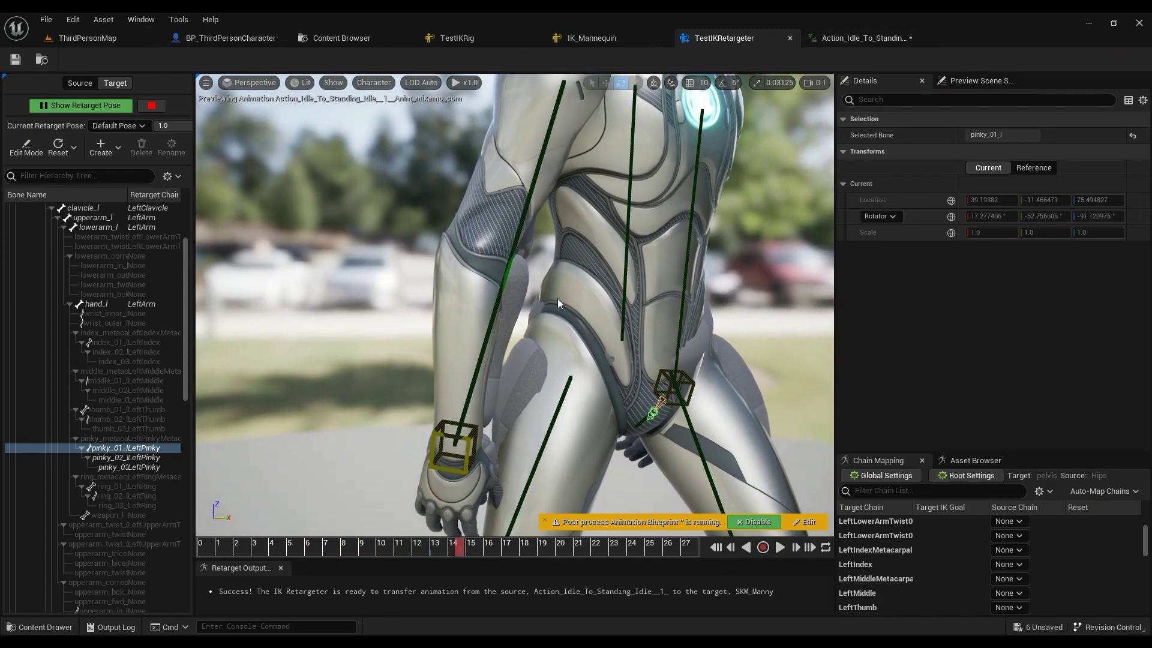
pyautogui.click(26, 149)
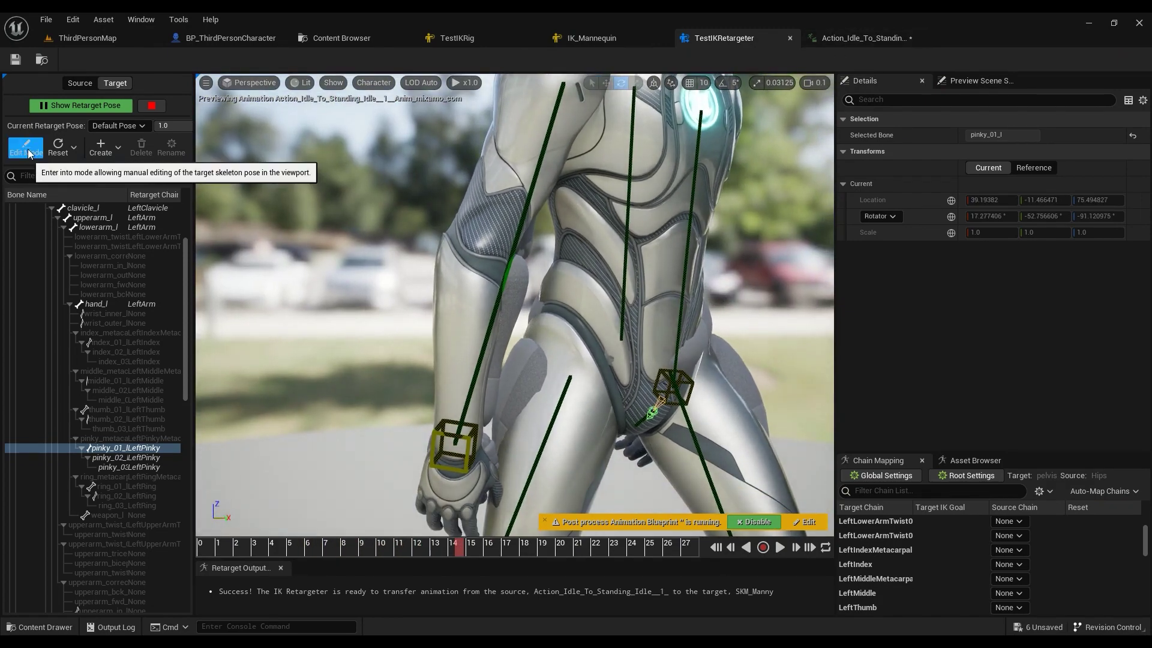
pyautogui.click(27, 151)
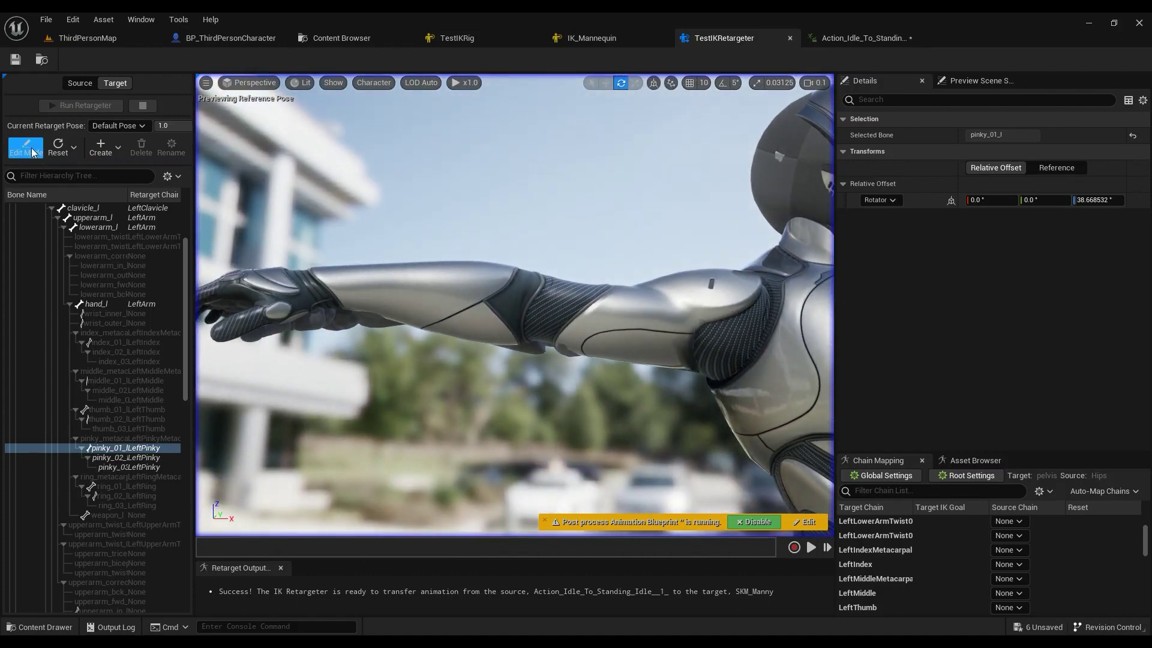
pyautogui.click(31, 150)
# - Go back to the retargeted animation, scrub it to about frame 24 to review the motion, and save the asset
pyautogui.click(858, 38)
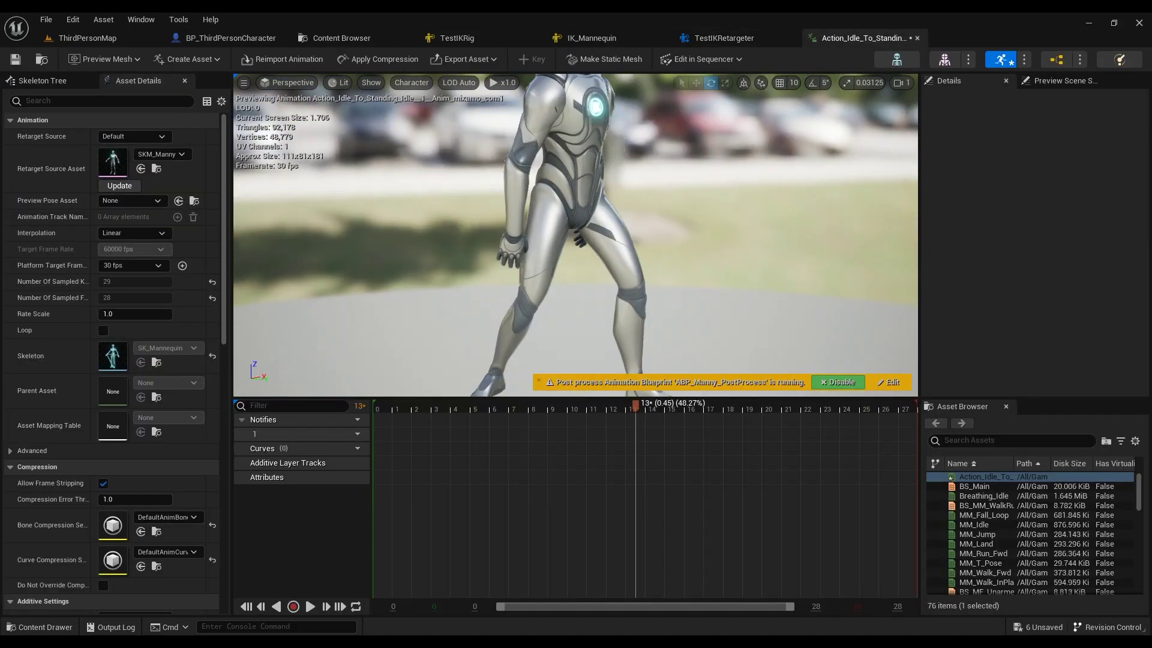
pyautogui.moveTo(592, 411); pyautogui.dragTo(782, 401)
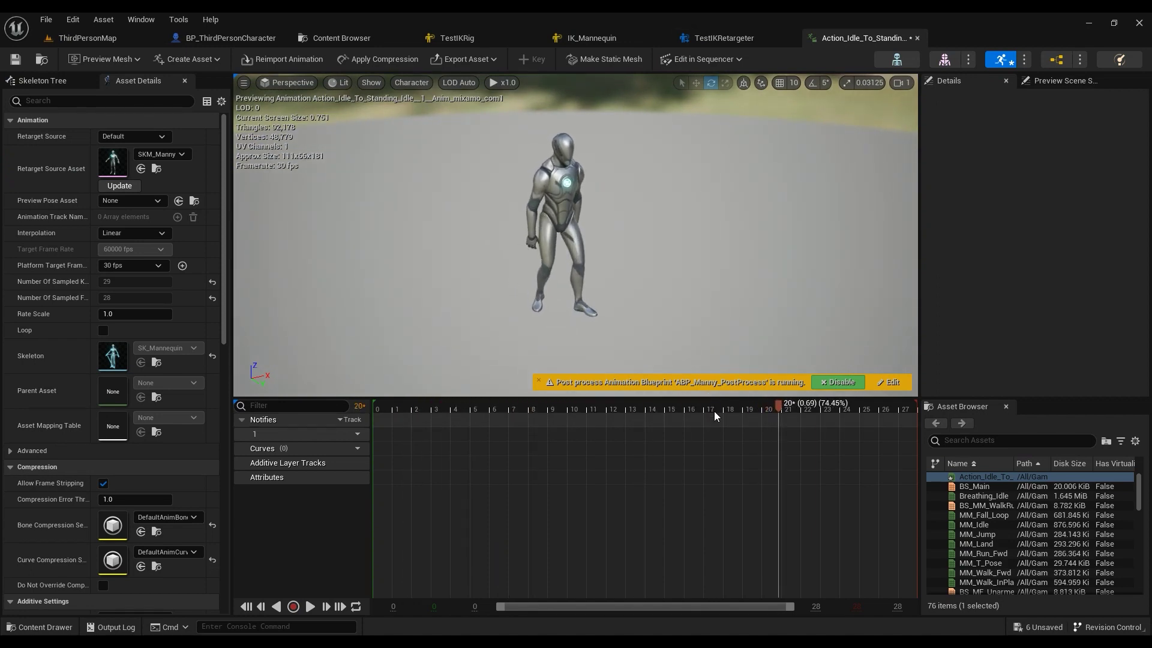
pyautogui.moveTo(714, 411); pyautogui.dragTo(853, 410)
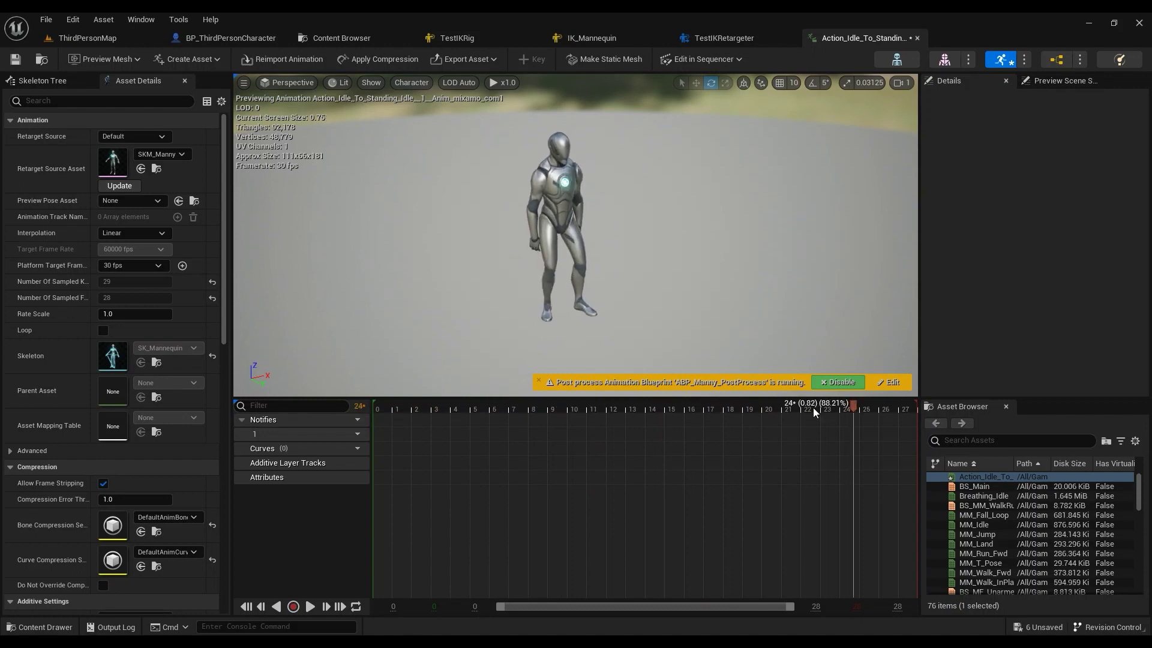
pyautogui.click(16, 60)
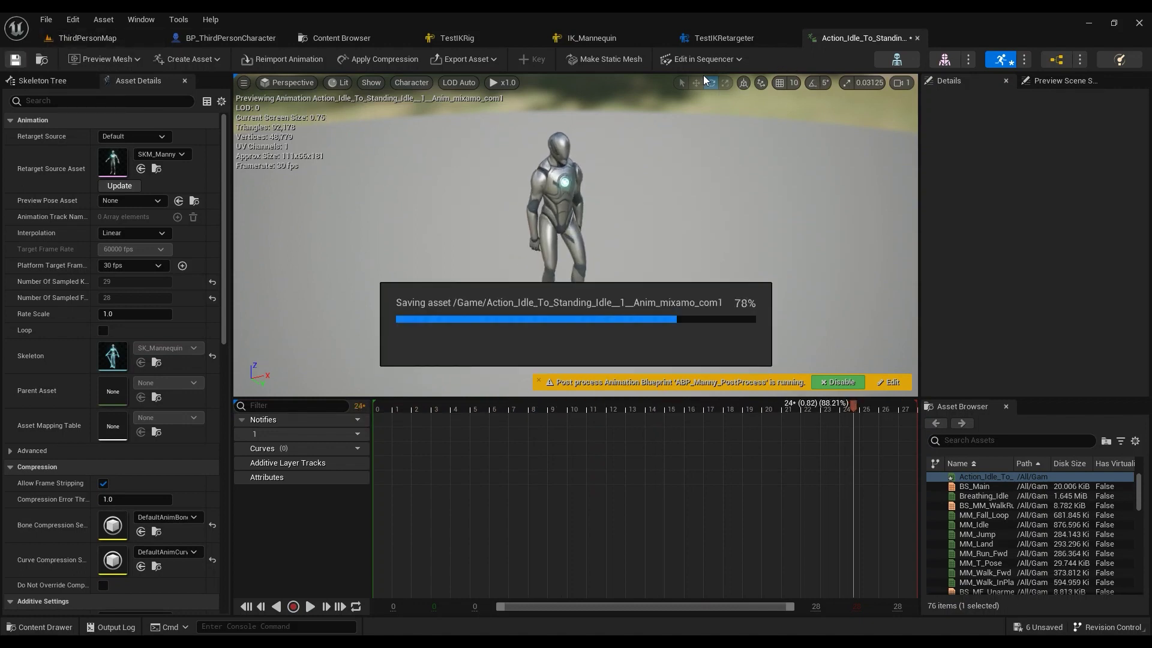